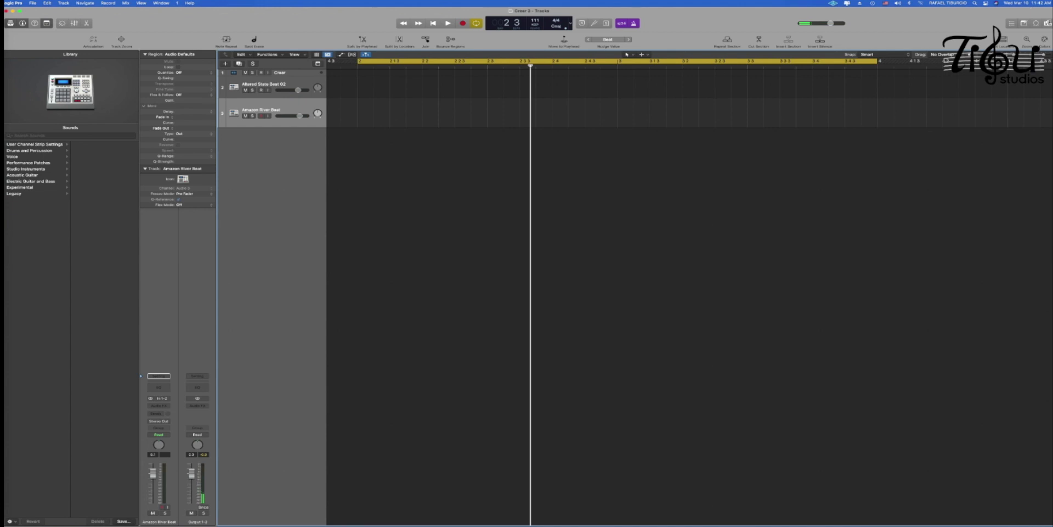
# Open the Apple Loops browser and audition the Amber Beat 01, Amber Beat 02 and Amazon River Beat loops
pyautogui.click(1047, 23)
pyautogui.click(1048, 23)
pyautogui.click(1036, 23)
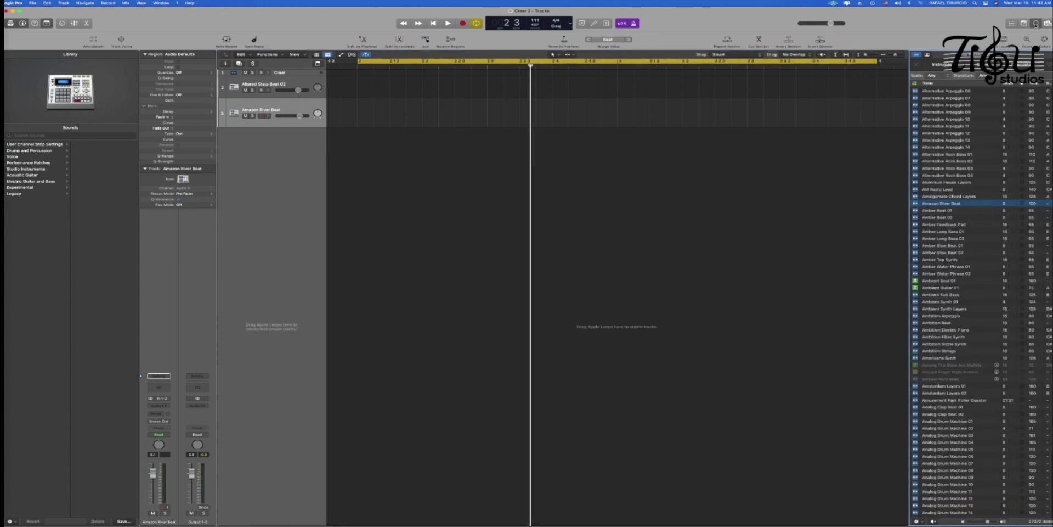
pyautogui.click(938, 211)
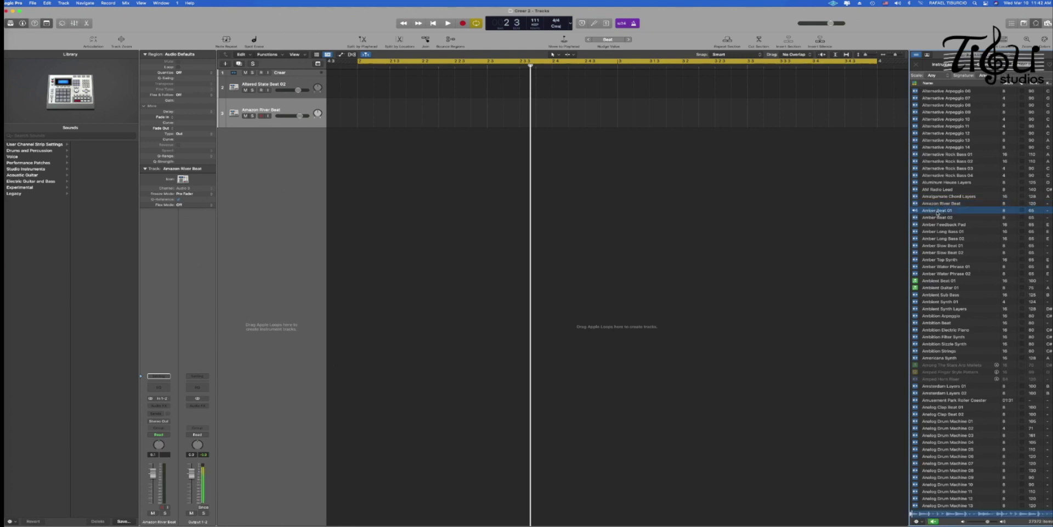
pyautogui.click(934, 218)
pyautogui.click(935, 204)
pyautogui.click(858, 217)
# Add the Amazon River Beat loop on a new track starting at bar 2 and enlarge that track's height
pyautogui.moveTo(943, 206); pyautogui.dragTo(357, 212)
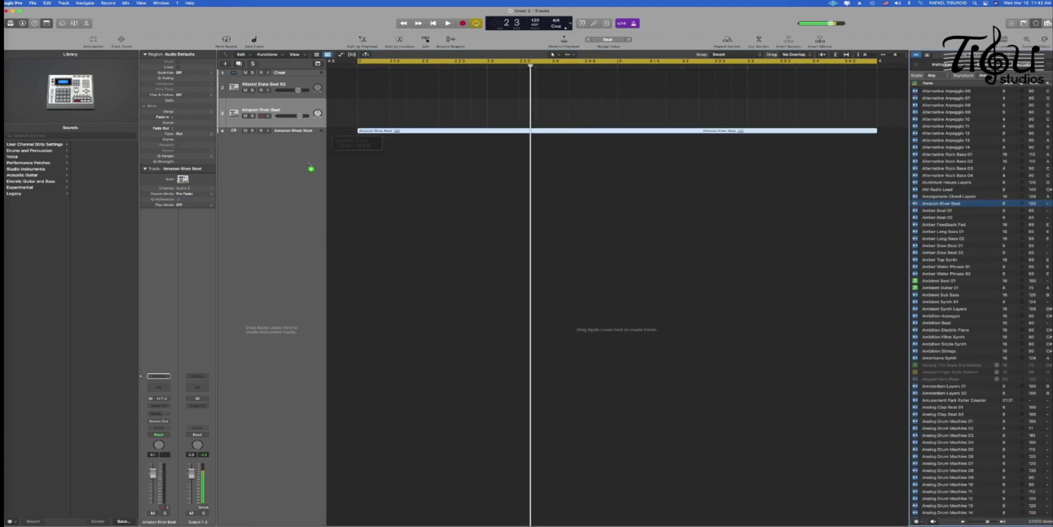
pyautogui.click(294, 134)
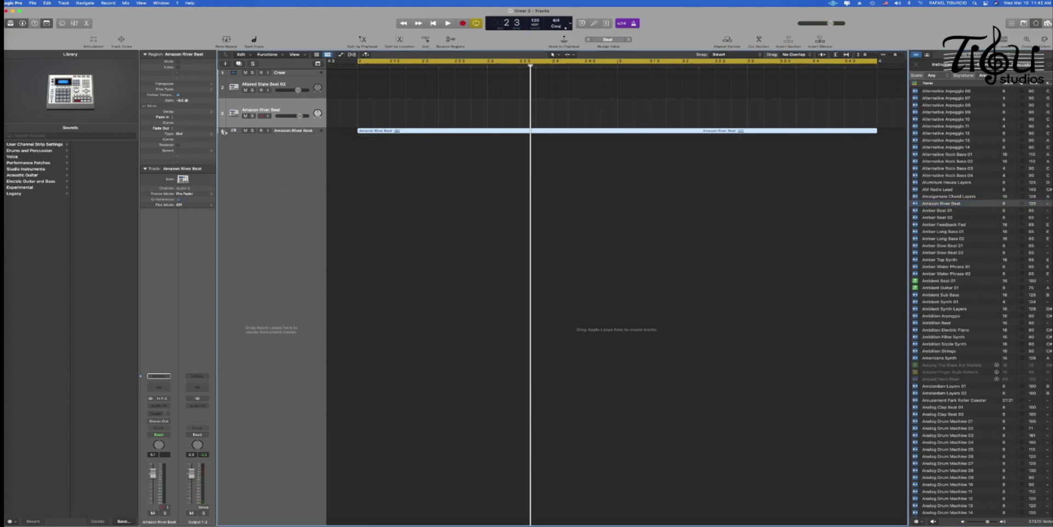
pyautogui.moveTo(224, 132); pyautogui.dragTo(230, 221)
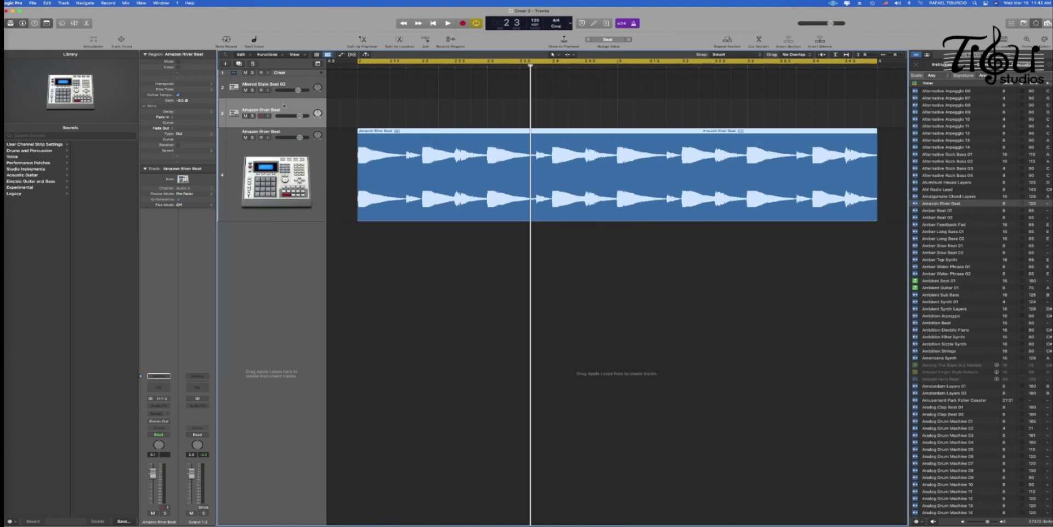
# Delete the empty Amazon River Beat track and play back the placed loop
pyautogui.press('super+BackSpace')
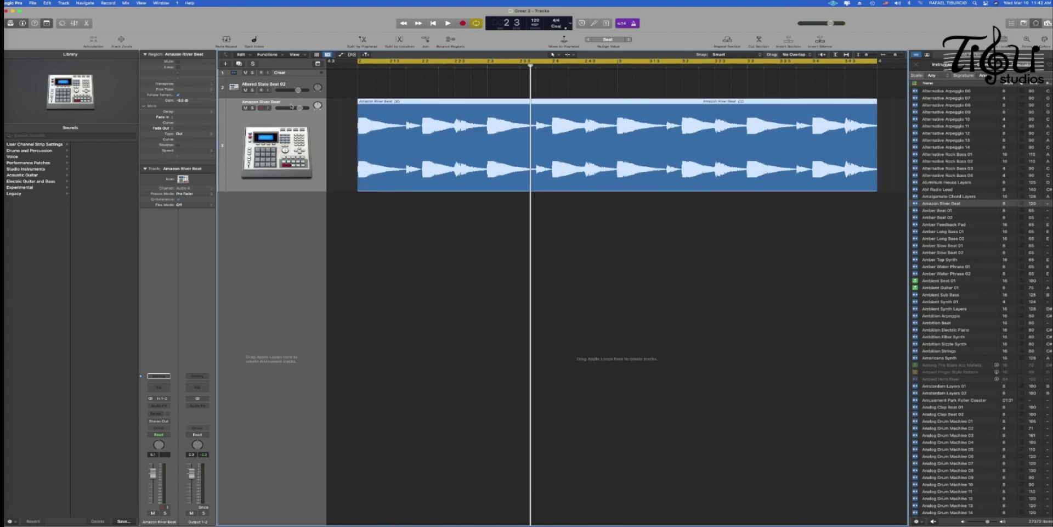
pyautogui.click(448, 23)
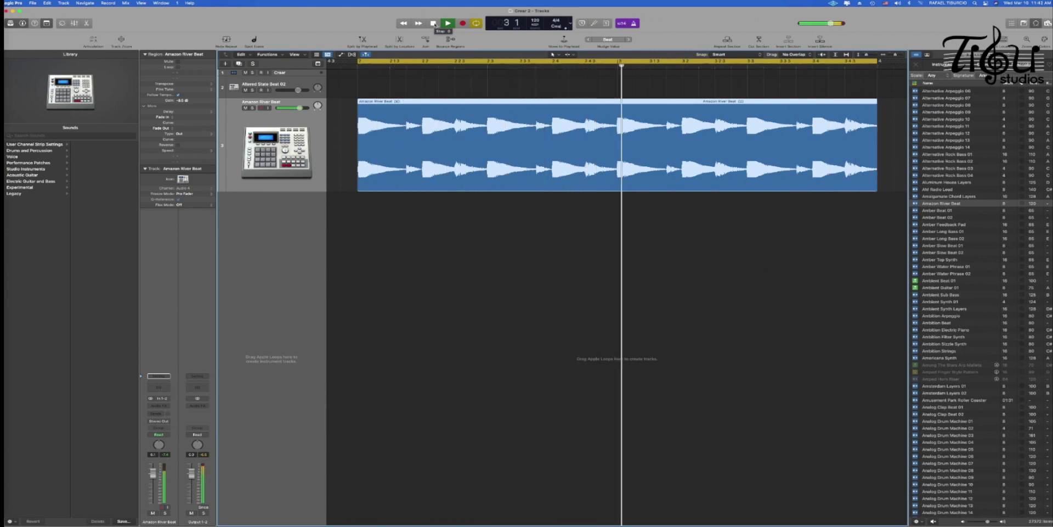
pyautogui.click(434, 24)
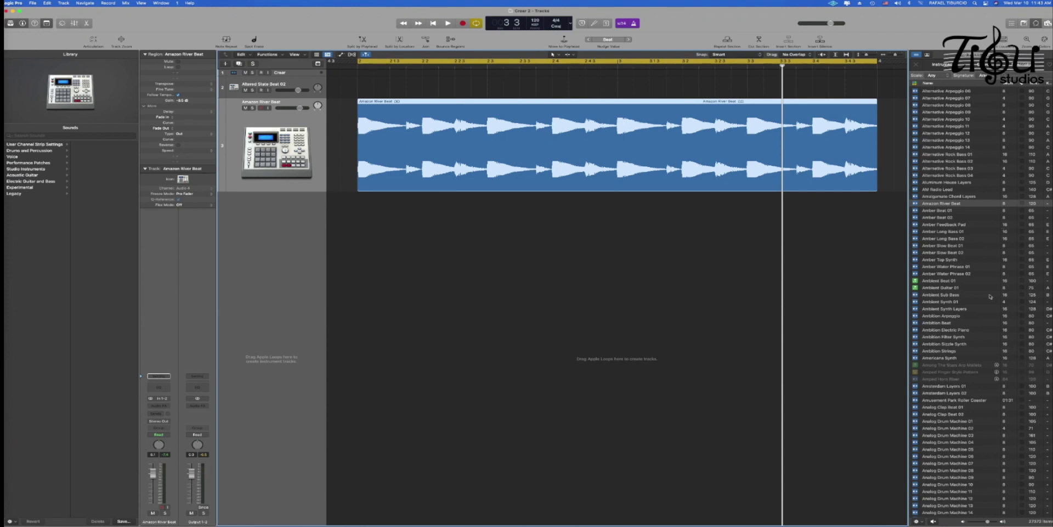
# Browse the loop list for another drum loop and audition Altered State Beat 01 and Altered State Beat 02
pyautogui.scroll(-1, 988, 315)
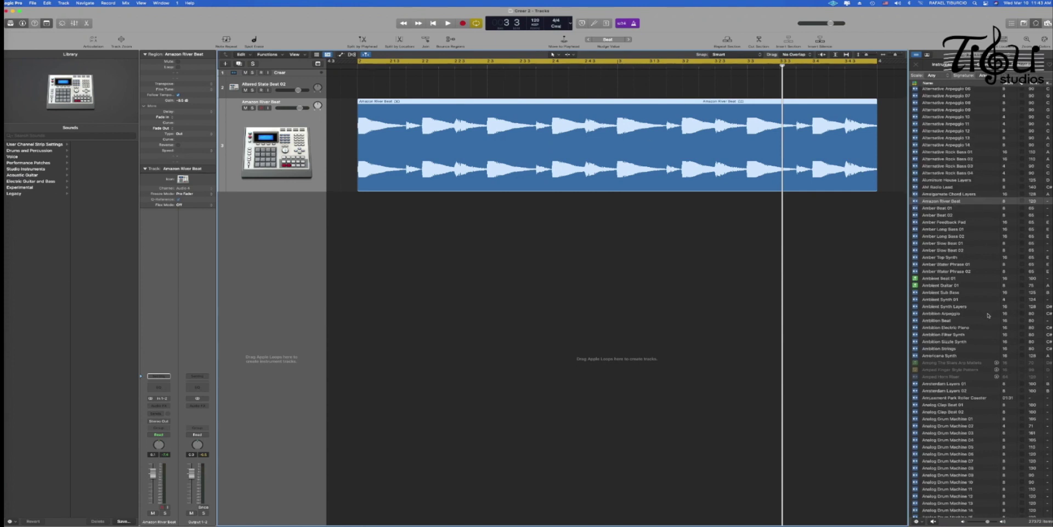
pyautogui.scroll(-5, 988, 315)
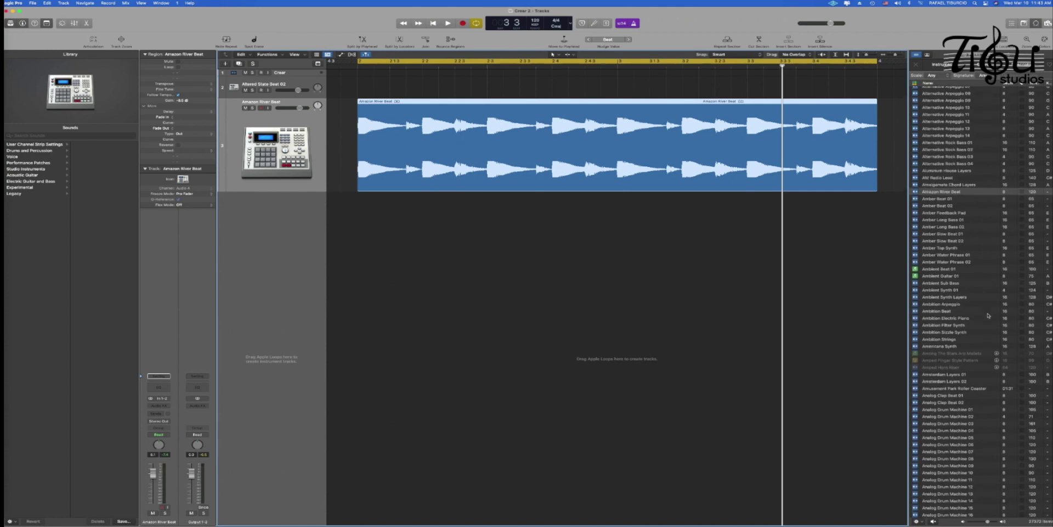
pyautogui.scroll(-6, 988, 315)
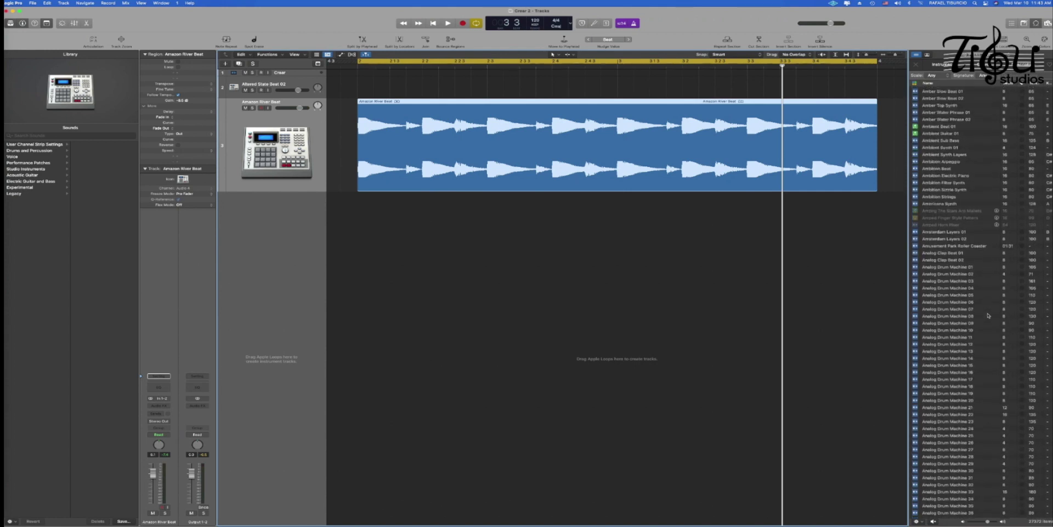
pyautogui.scroll(-20, 988, 315)
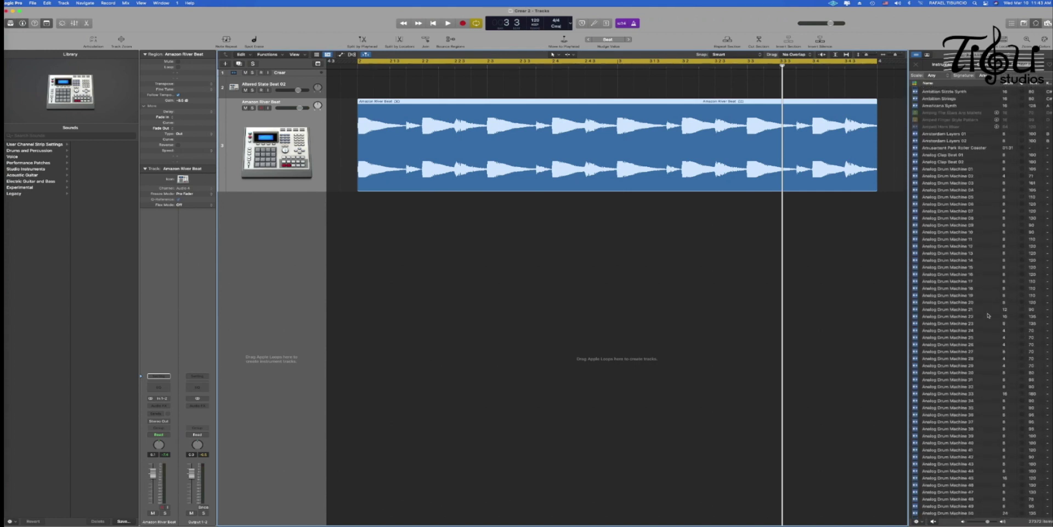
pyautogui.scroll(-10, 988, 315)
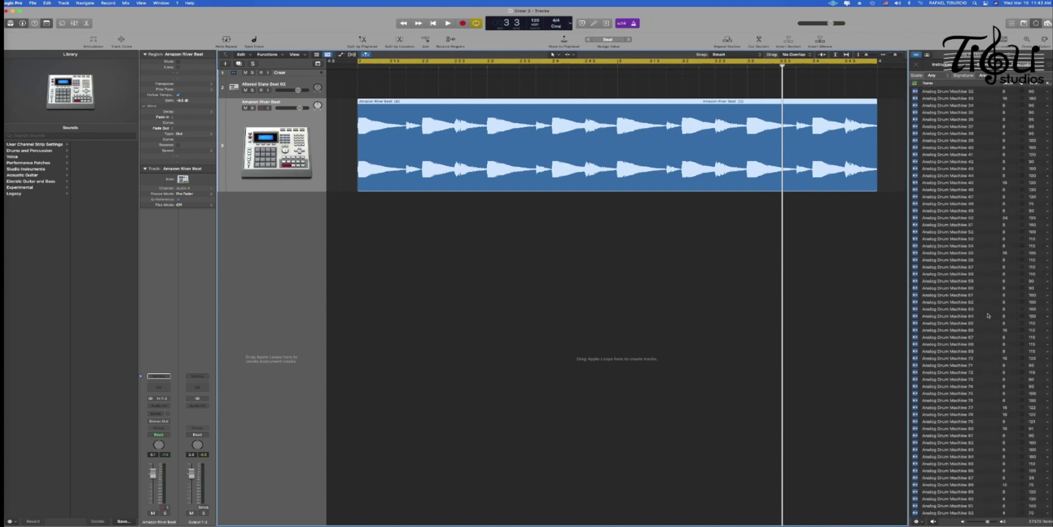
pyautogui.scroll(-3, 988, 315)
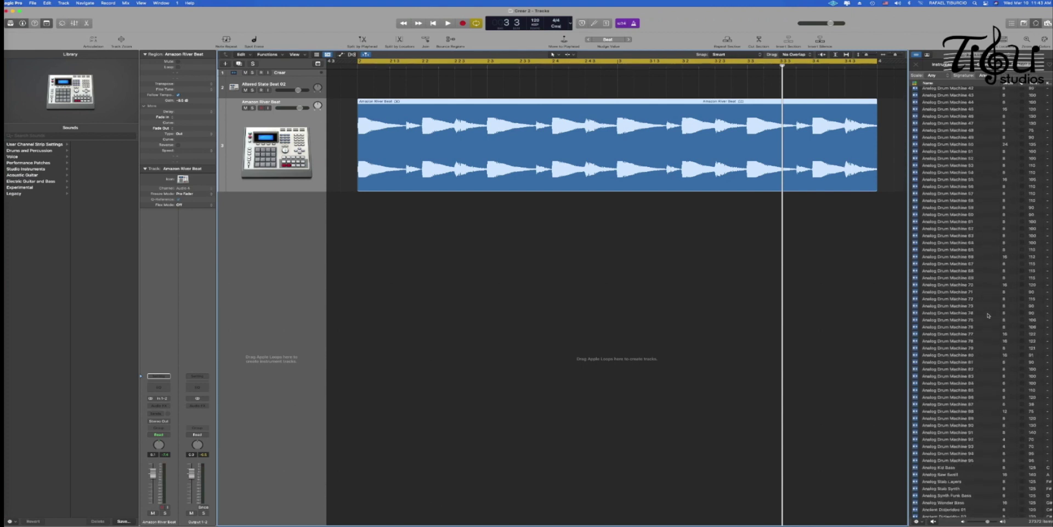
pyautogui.scroll(20, 988, 315)
pyautogui.click(943, 157)
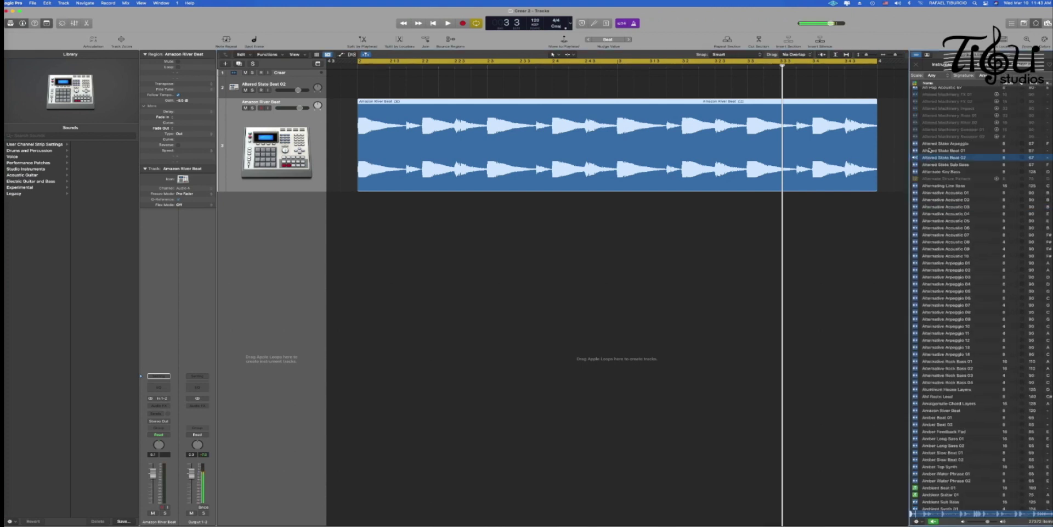
pyautogui.click(928, 151)
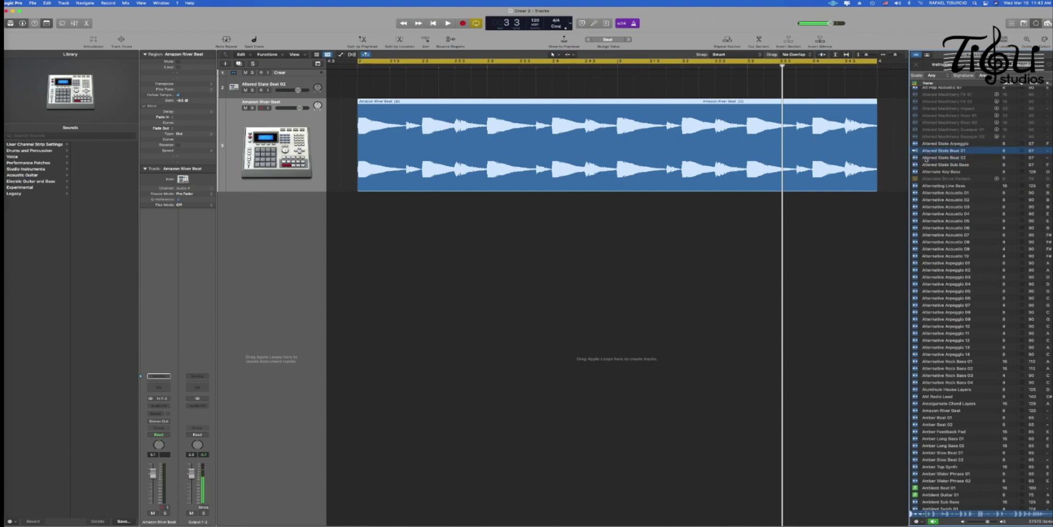
pyautogui.click(926, 158)
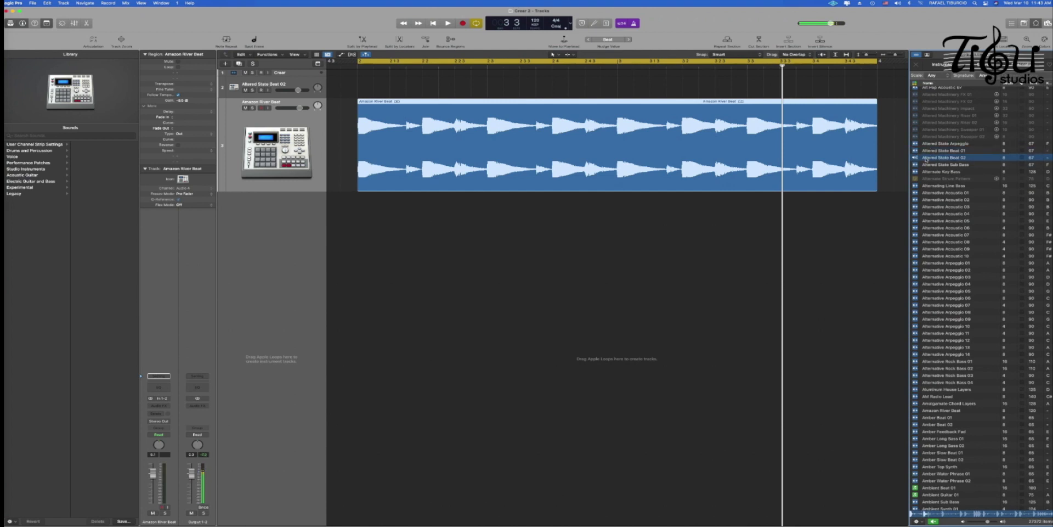
# Add the Altered State Beat 02 loop on a new track starting at bar 2 and enlarge that track's height
pyautogui.moveTo(722, 204); pyautogui.dragTo(355, 246)
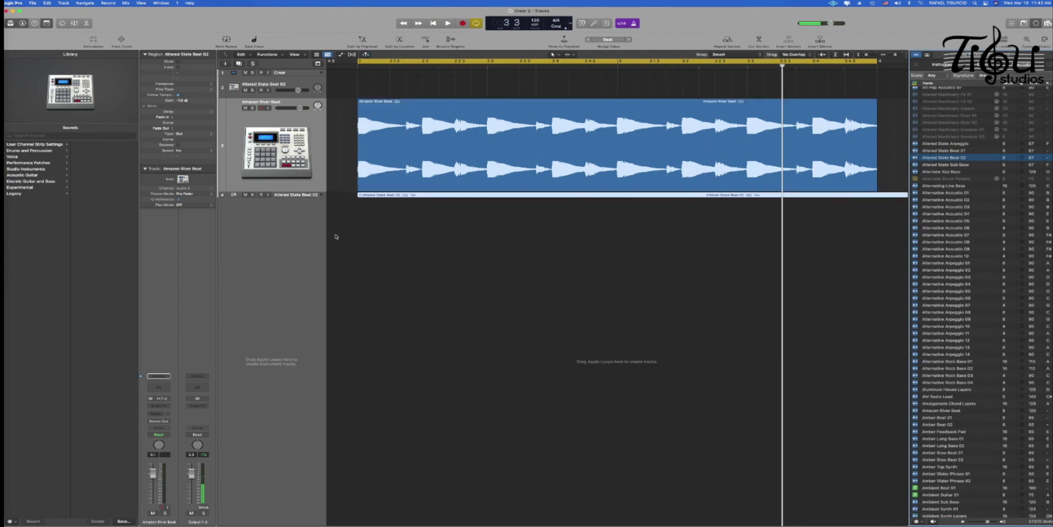
pyautogui.click(226, 197)
pyautogui.moveTo(227, 198); pyautogui.dragTo(227, 239)
pyautogui.scroll(-6, 576, 292)
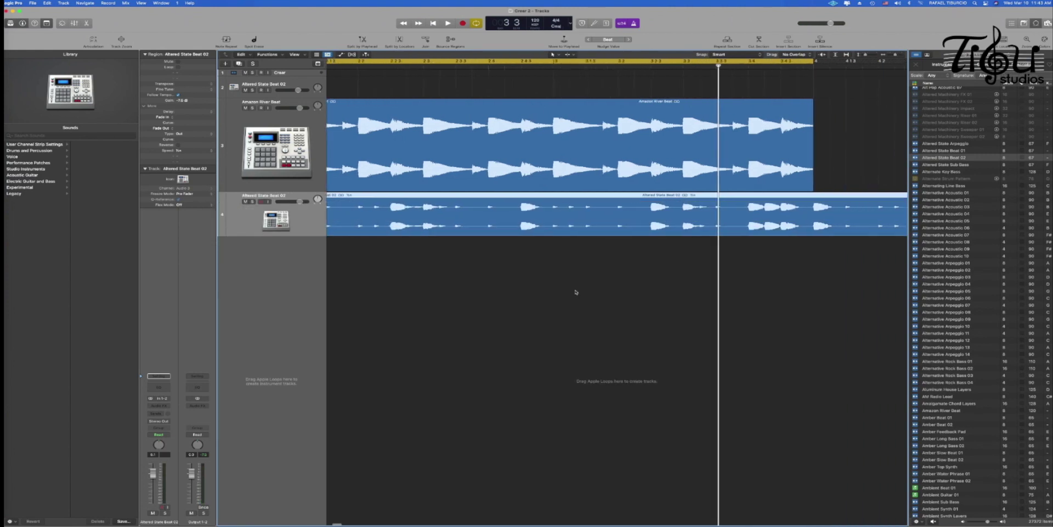
pyautogui.scroll(-2, 570, 293)
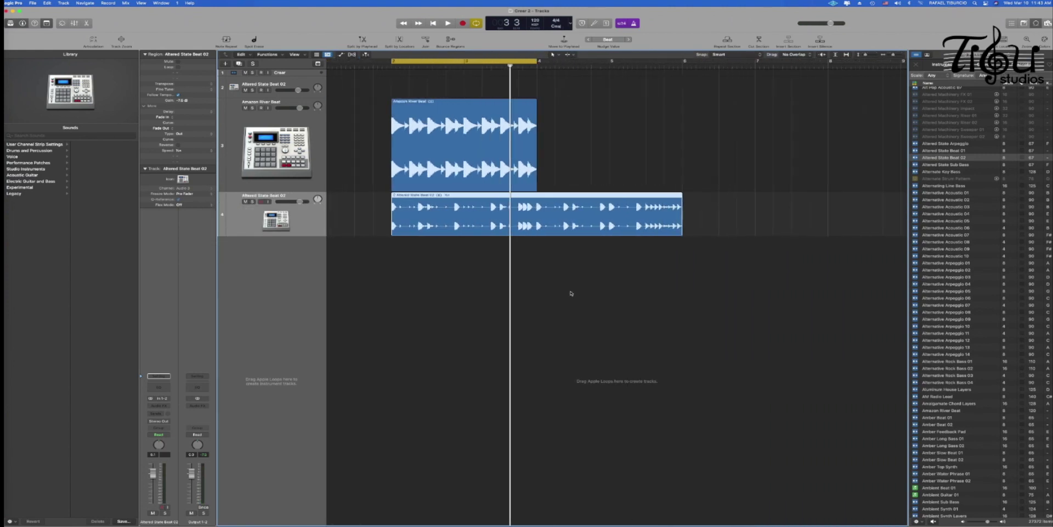
# Play the end of the Altered State Beat 02 region from bar 5 with cycling off
pyautogui.click(465, 128)
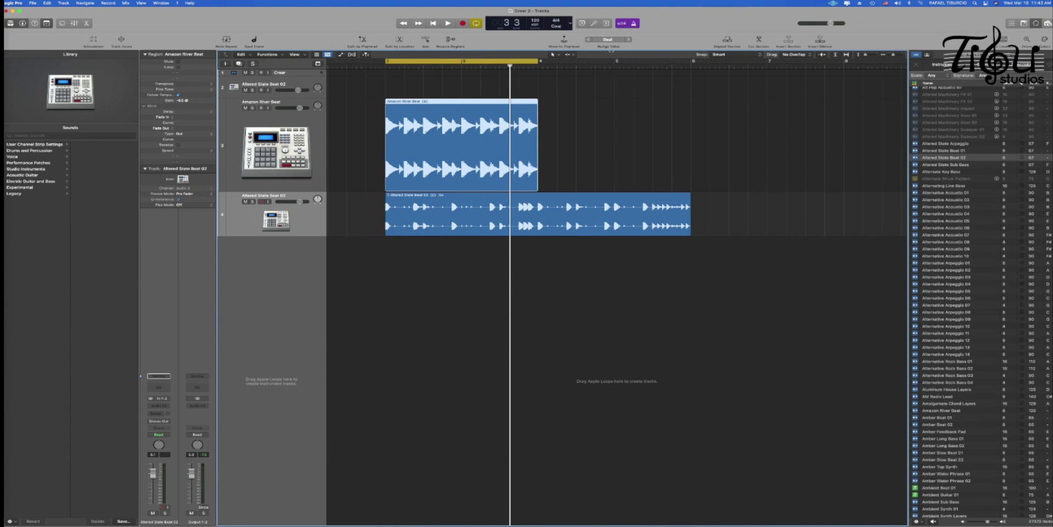
pyautogui.doubleClick(631, 68)
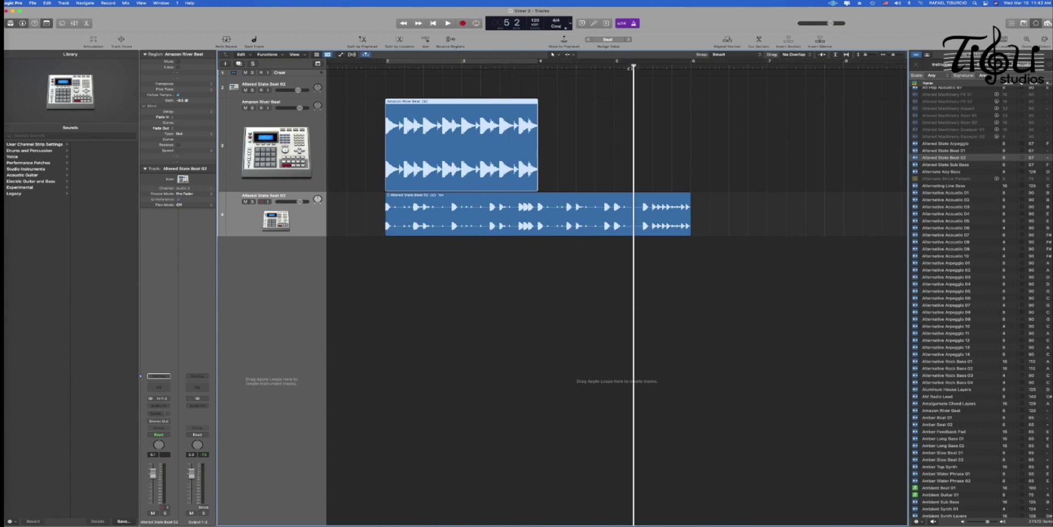
pyautogui.press('space')
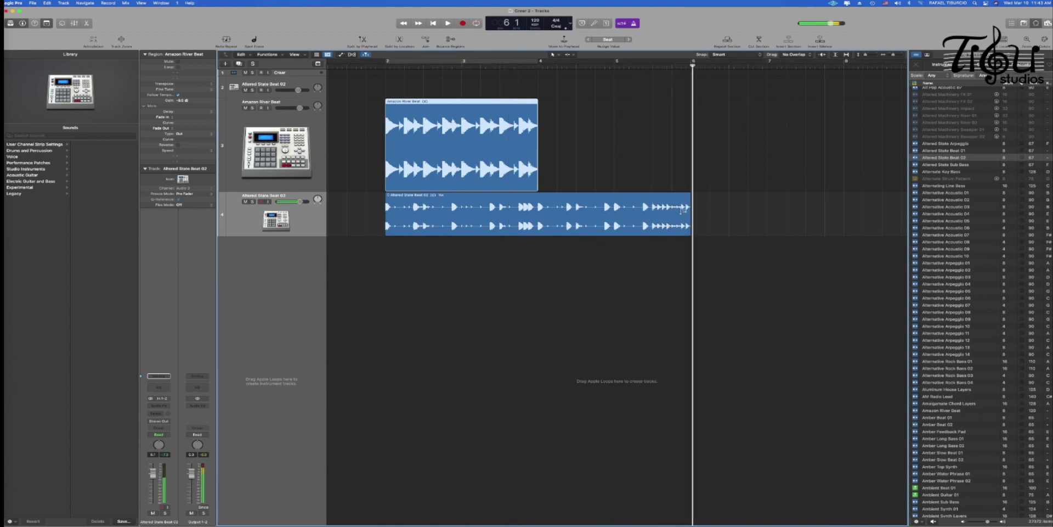
# Split the Altered State Beat 02 region at bar 4 with the Scissors tool and delete its first half
pyautogui.press('t')
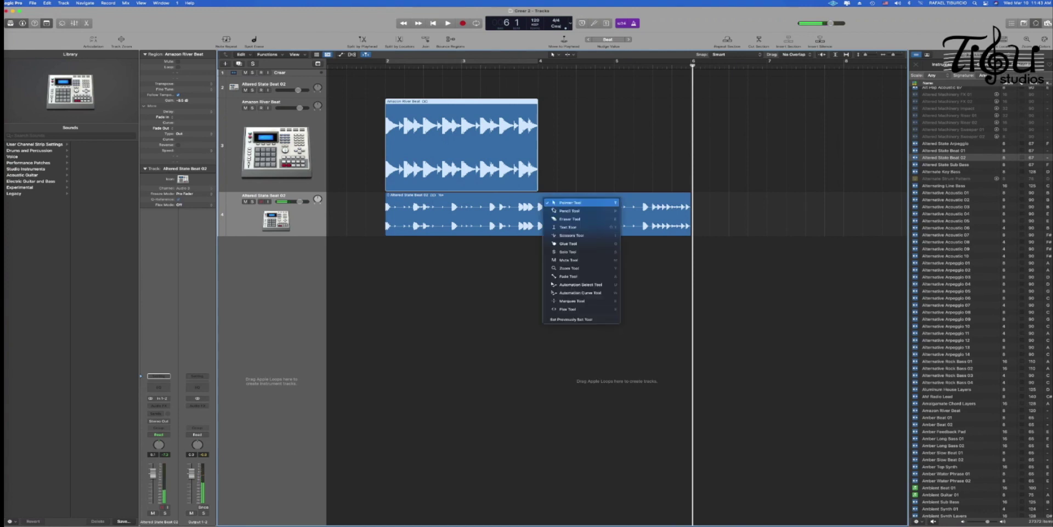
pyautogui.click(560, 236)
pyautogui.press('space')
pyautogui.click(532, 206)
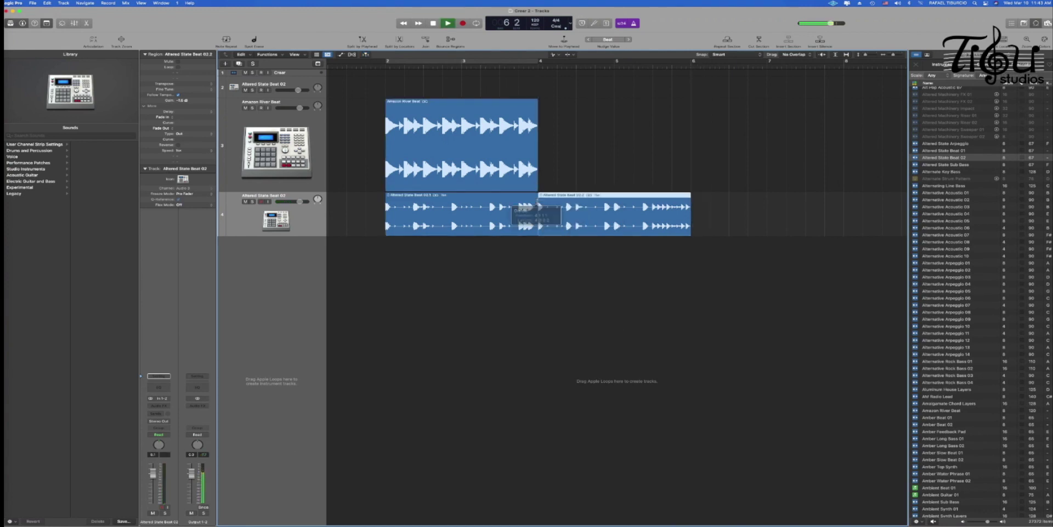
pyautogui.press('space')
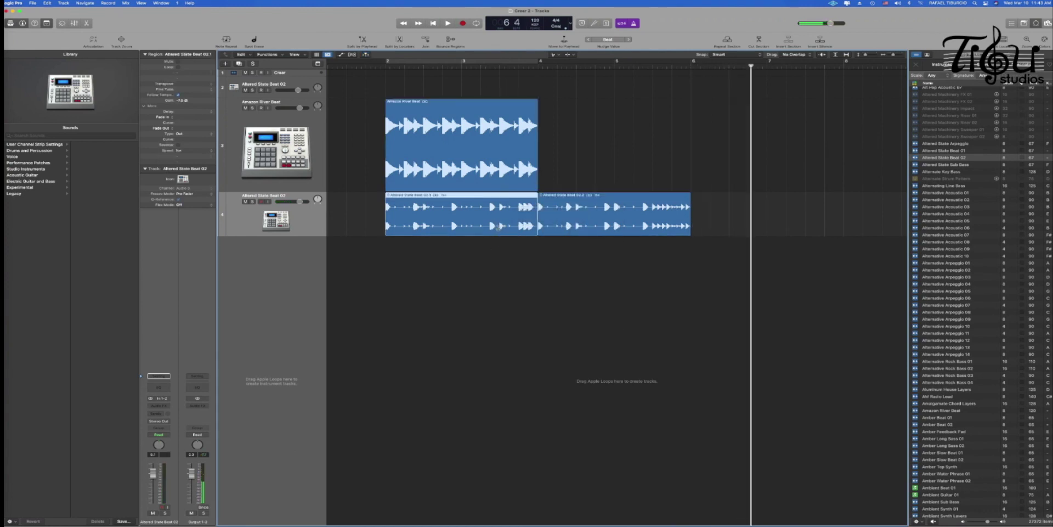
pyautogui.press('Delete')
# Return to the Pointer tool and move the remaining Altered State Beat 02 region to start at bar 2
pyautogui.press('t')
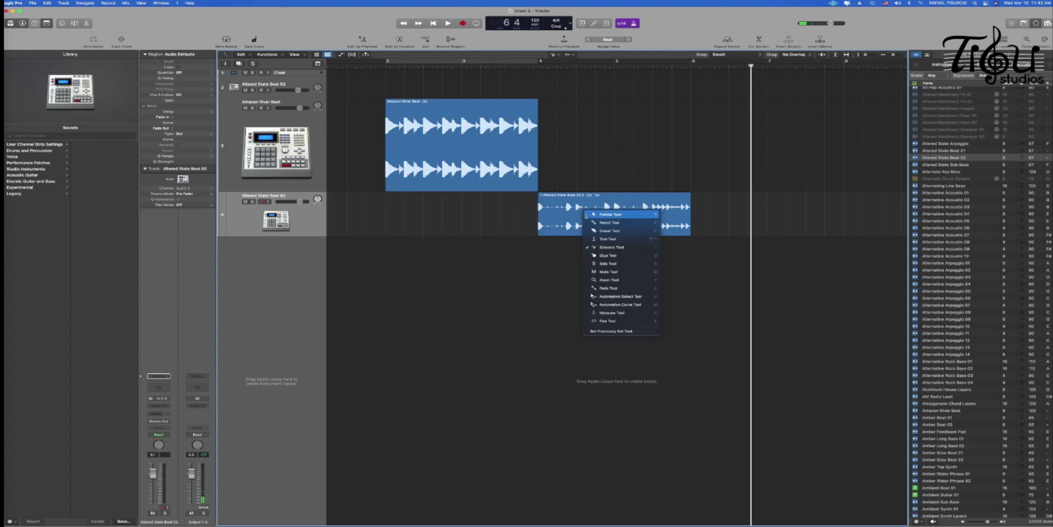
pyautogui.press('t')
pyautogui.click(598, 211)
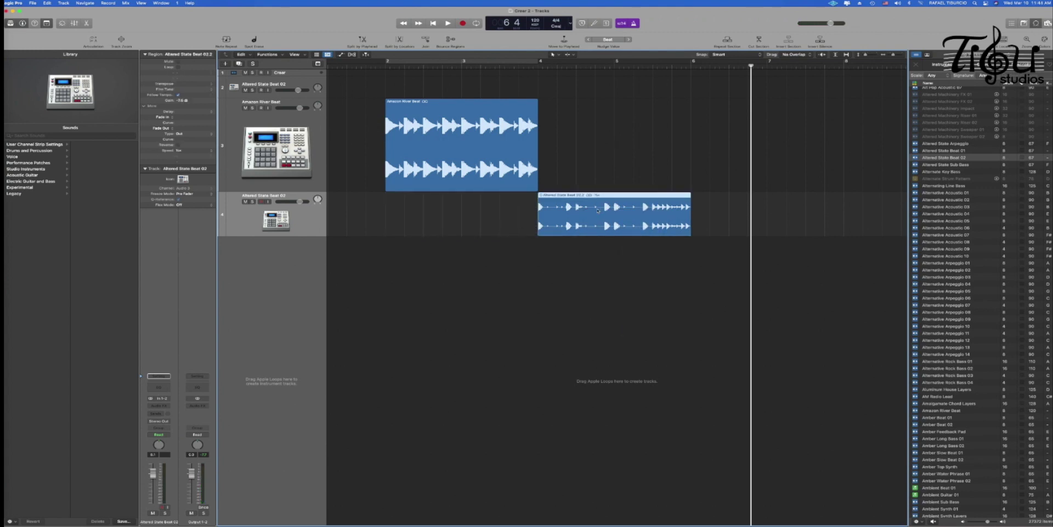
pyautogui.moveTo(598, 211); pyautogui.dragTo(444, 214)
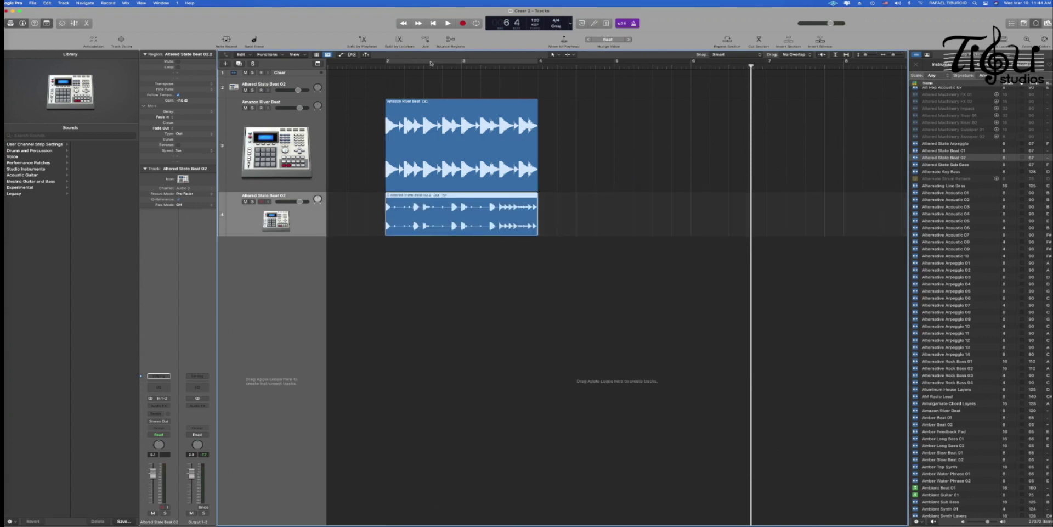
# Play both loops together in the cycle from bar 2 to 4 and slightly enlarge the Altered State Beat 02 track
pyautogui.press('space')
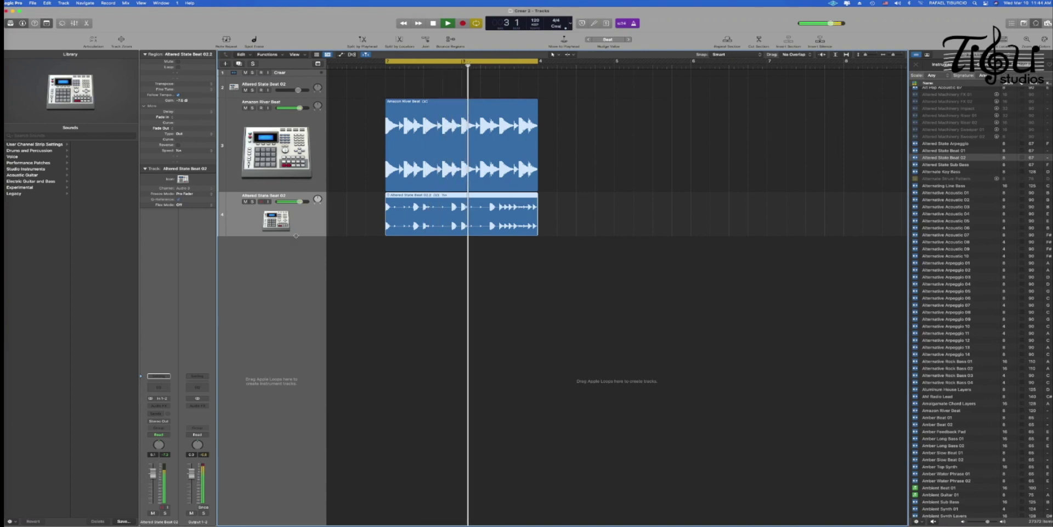
pyautogui.moveTo(297, 236); pyautogui.dragTo(298, 240)
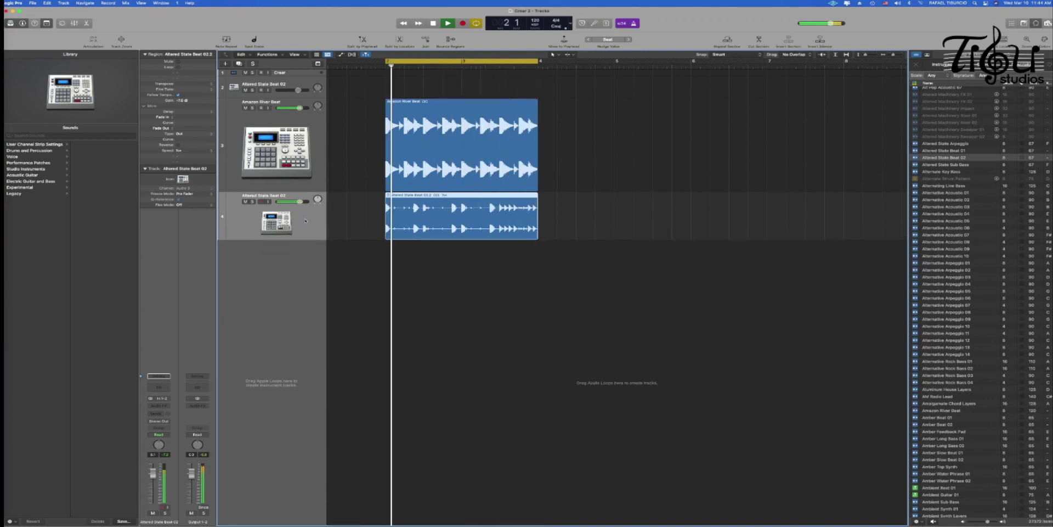
pyautogui.press('space')
# Delete the empty Altered State Beat 02 track and move the one with the loop above the slightly shortened Amazon River Beat track
pyautogui.click(283, 85)
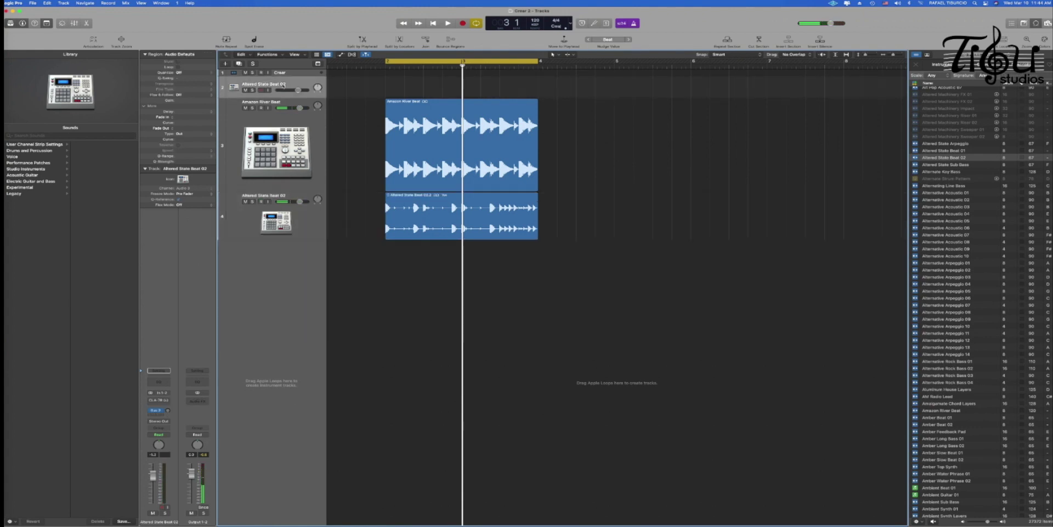
pyautogui.press('super+BackSpace')
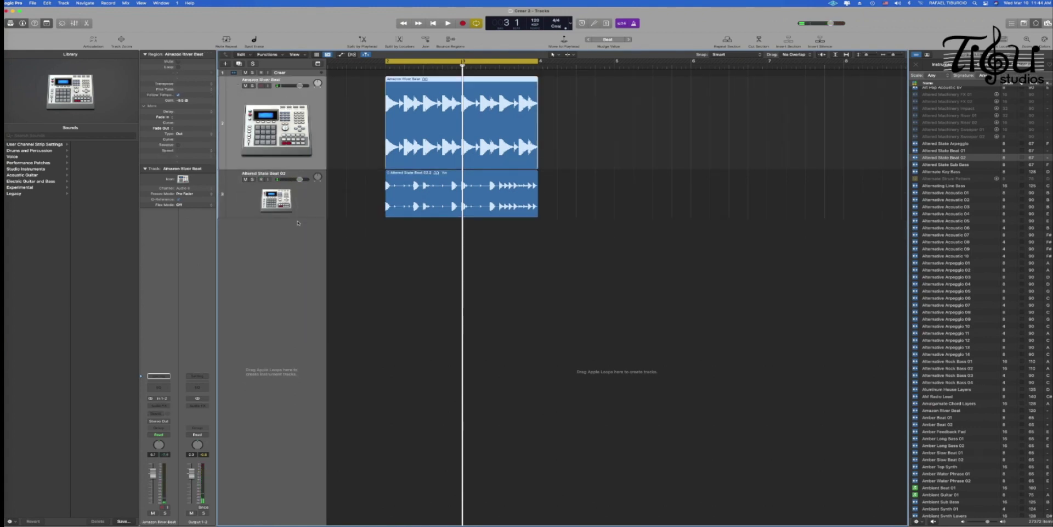
pyautogui.moveTo(297, 217); pyautogui.dragTo(285, 109)
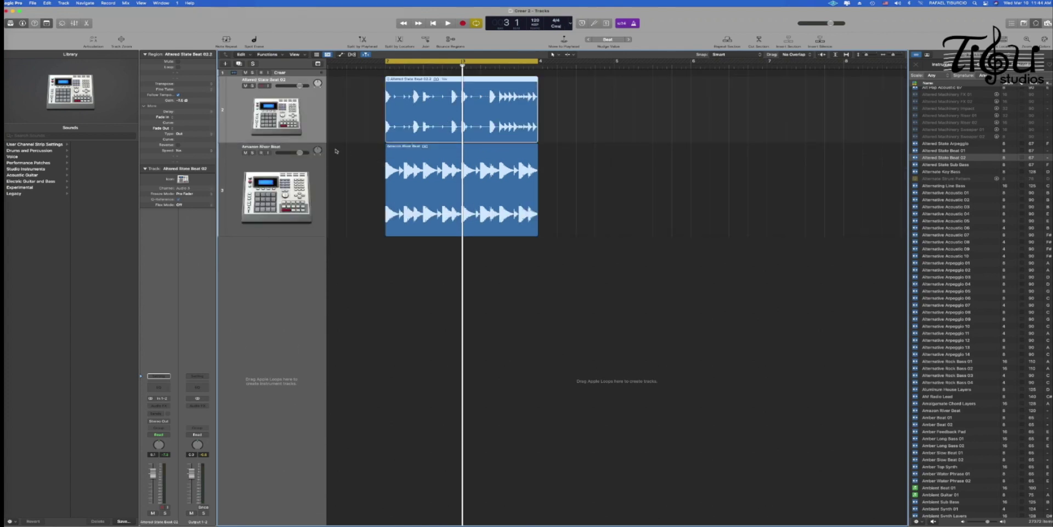
pyautogui.moveTo(301, 236); pyautogui.dragTo(301, 229)
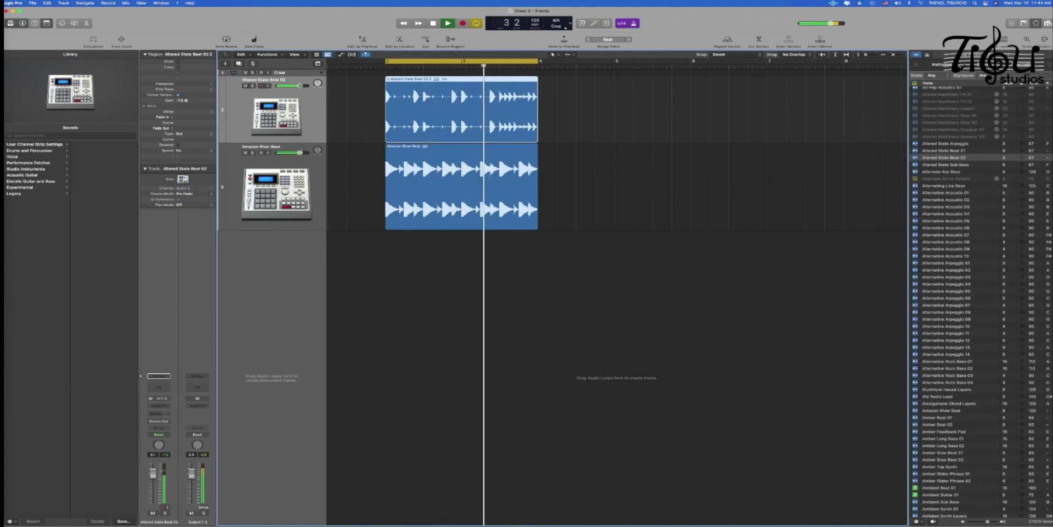
# Close the Loop Browser and play the two layered drum loops in the cycle
pyautogui.click(1037, 24)
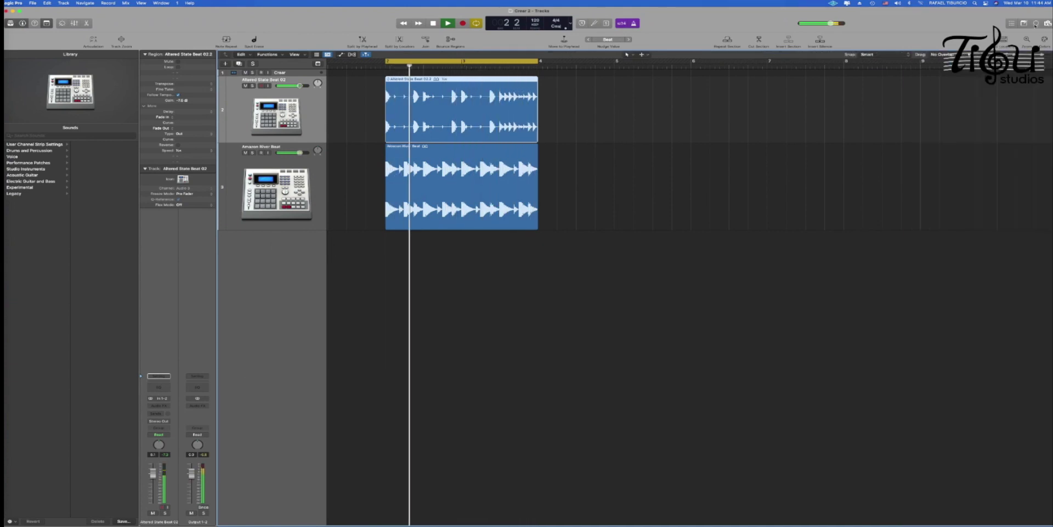
pyautogui.press('space')
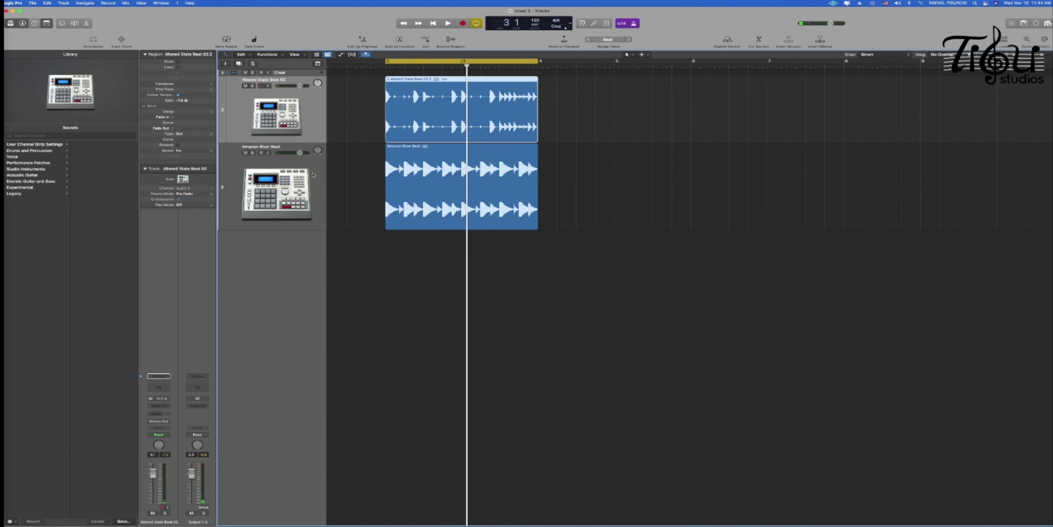
pyautogui.press('space')
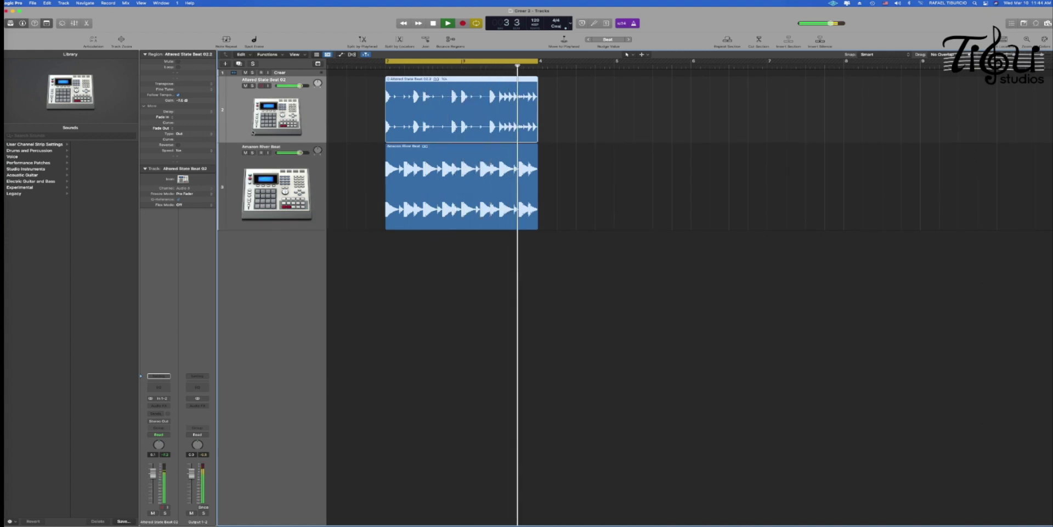
# Solo the Altered State Beat 02 track, insert the stereo CLA-76 compressor on it, and move the plug-in window clear of the regions
pyautogui.click(252, 86)
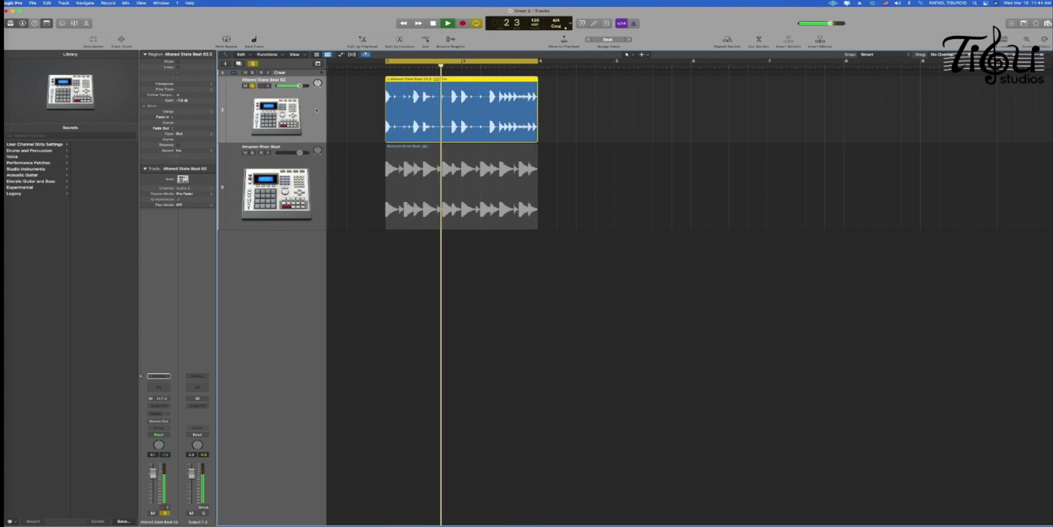
pyautogui.click(168, 406)
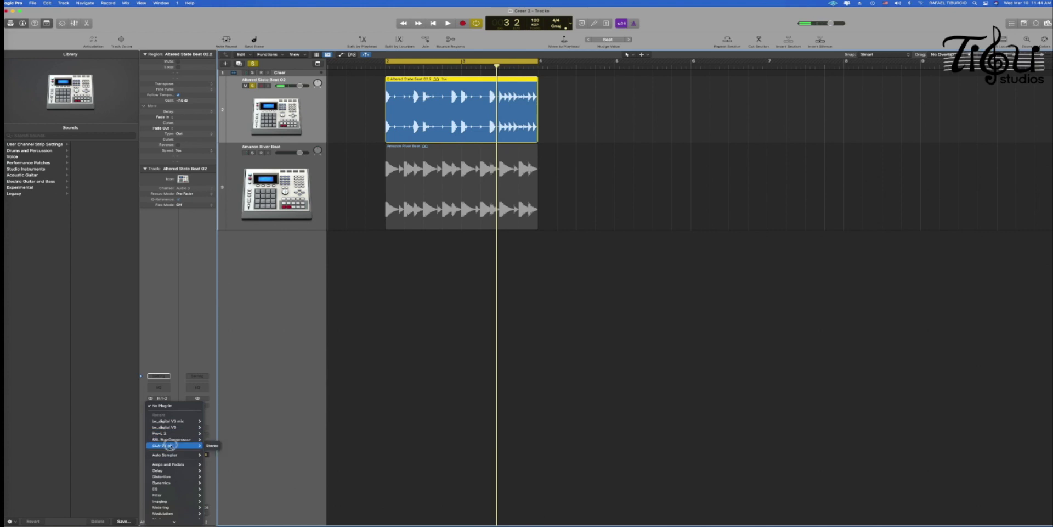
pyautogui.click(211, 446)
pyautogui.moveTo(478, 86); pyautogui.dragTo(789, 130)
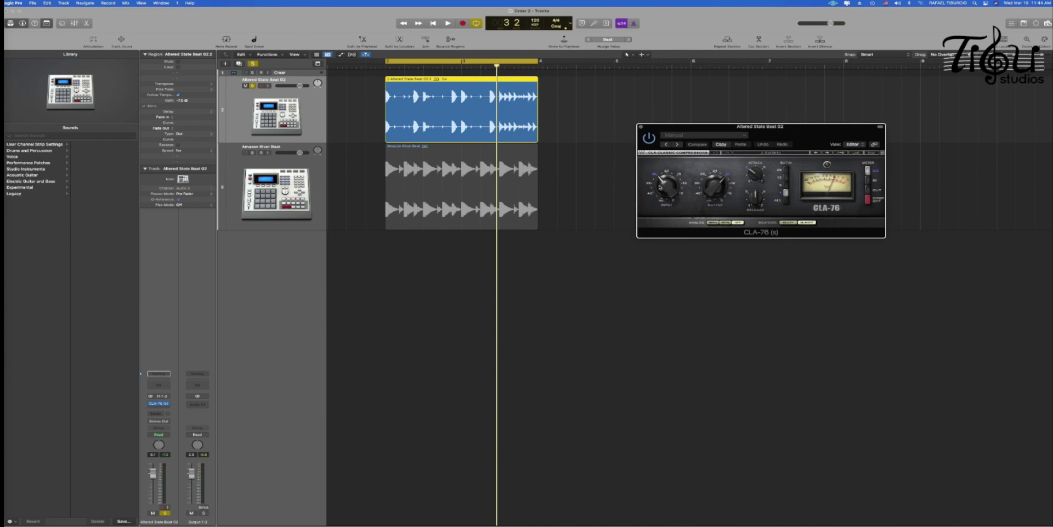
# Play the soloed Altered State Beat 02 loop and compare its sound with the CLA-76 bypassed and active
pyautogui.press('space')
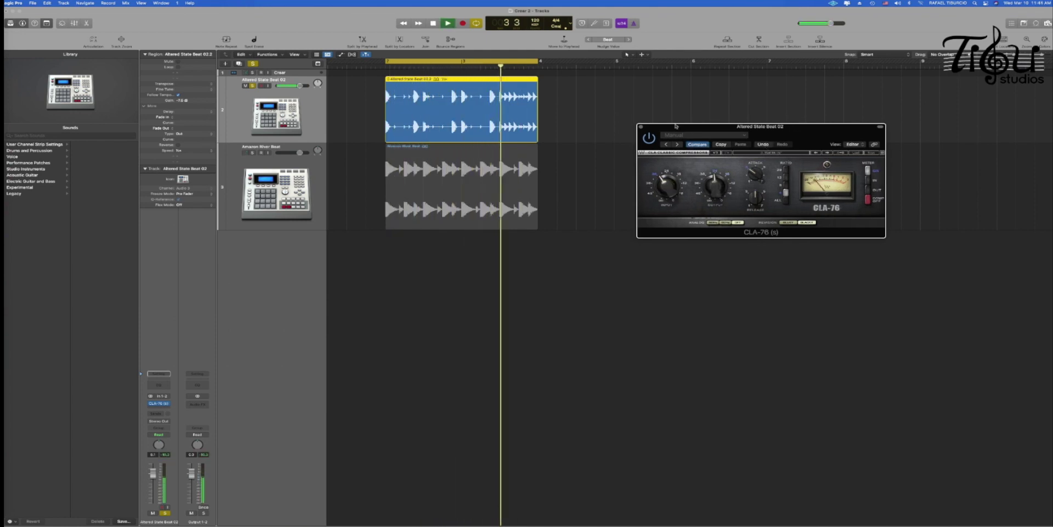
pyautogui.click(649, 137)
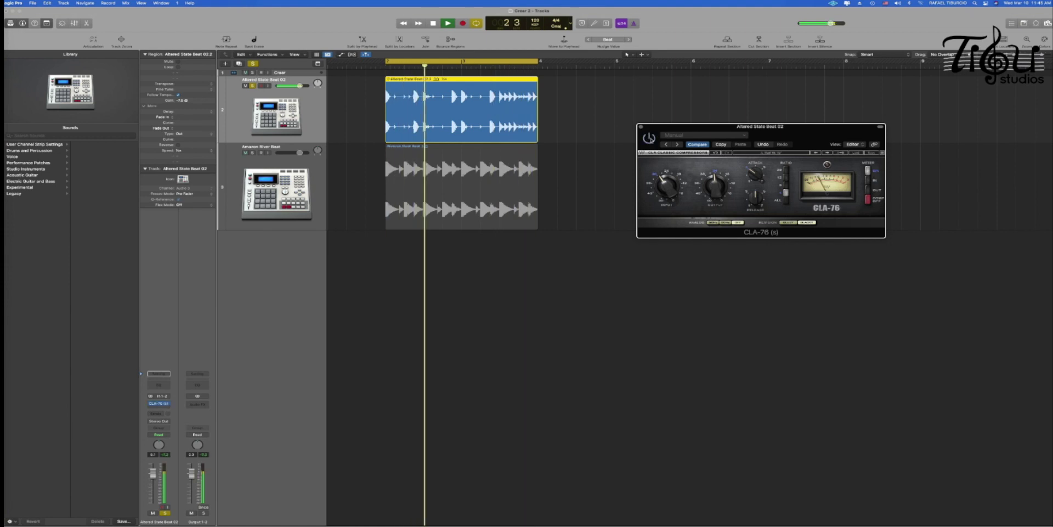
pyautogui.moveTo(713, 177)
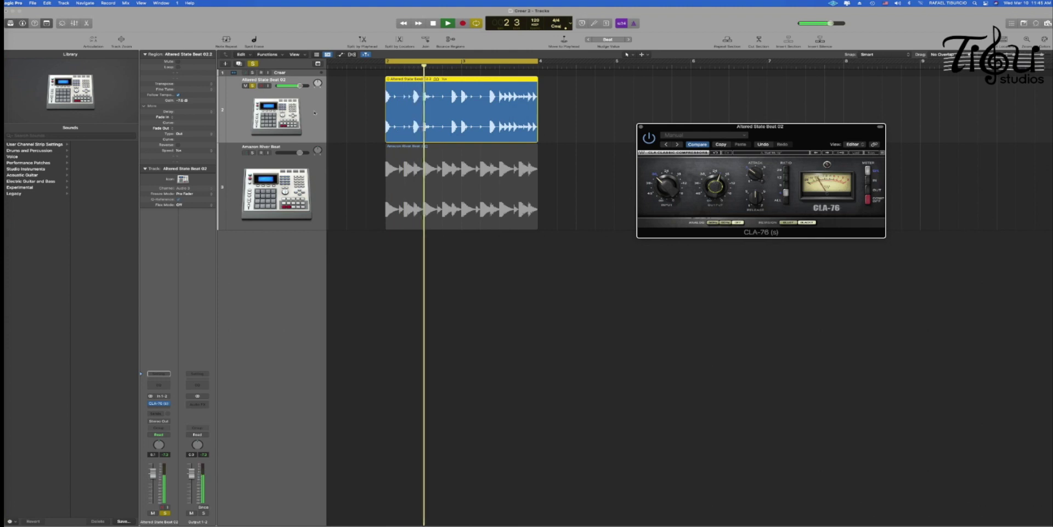
# Add a send to Bus 2, the Small Room Villa Bathroom reverb, on Altered State Beat 02 and raise its level during playback
pyautogui.click(160, 418)
pyautogui.press('space')
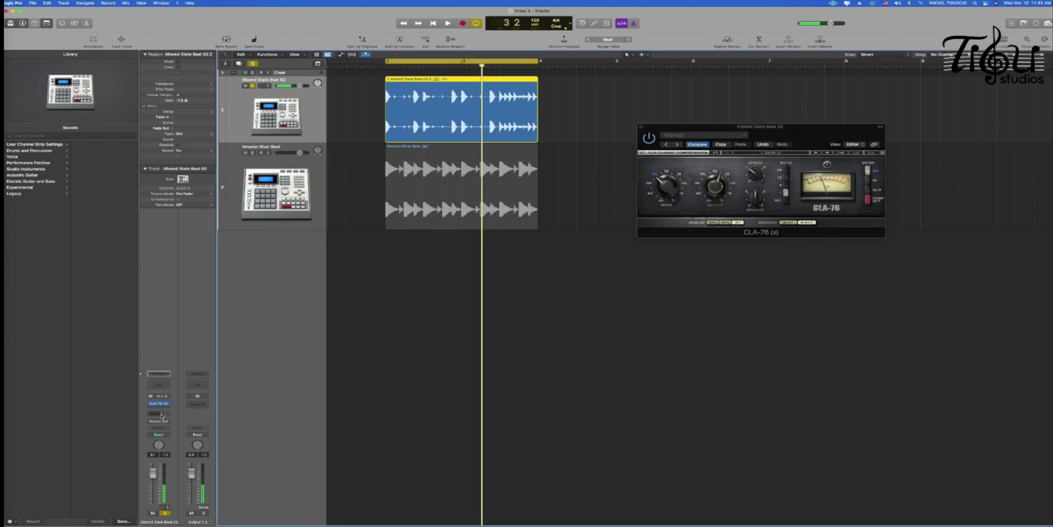
pyautogui.click(161, 414)
pyautogui.moveTo(158, 420)
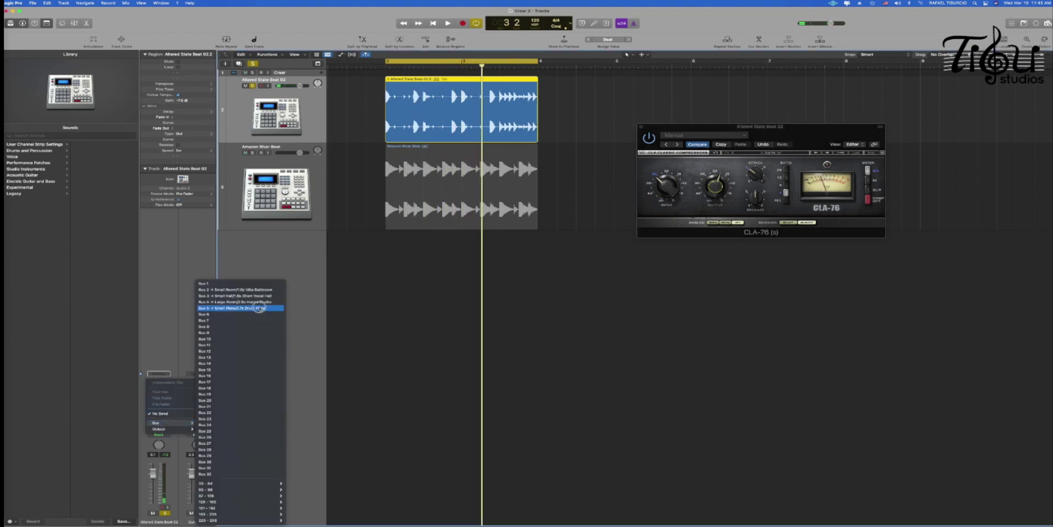
pyautogui.click(256, 290)
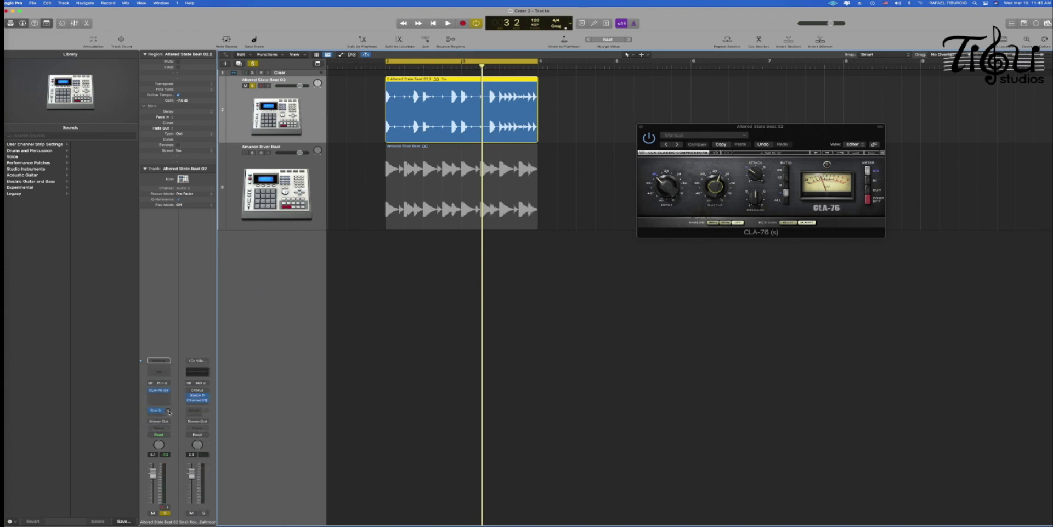
pyautogui.press('space')
pyautogui.moveTo(168, 413); pyautogui.dragTo(165, 383)
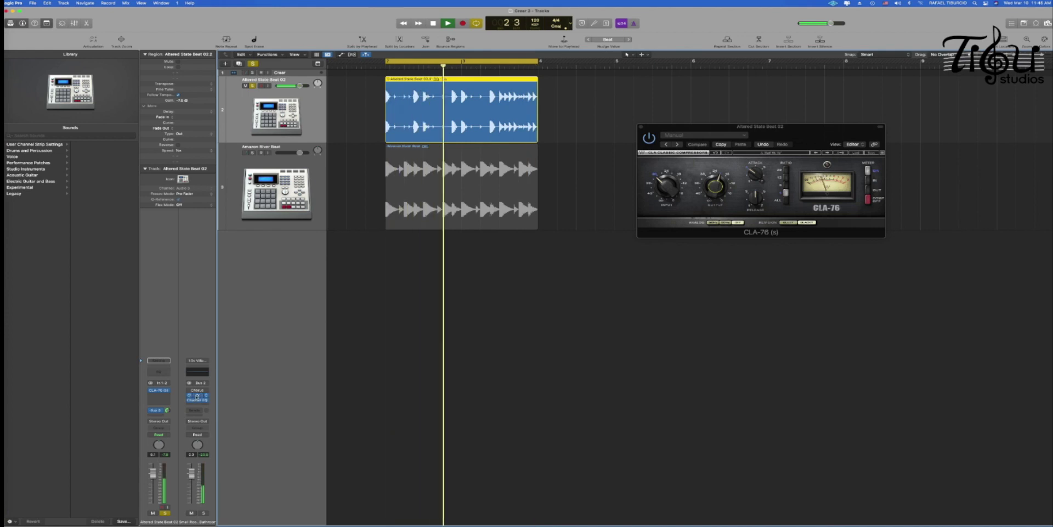
# Open Space Designer on the reverb bus, load the 02.2s Large Choir Hall preset from Large Spaces, and play the loop
pyautogui.click(197, 395)
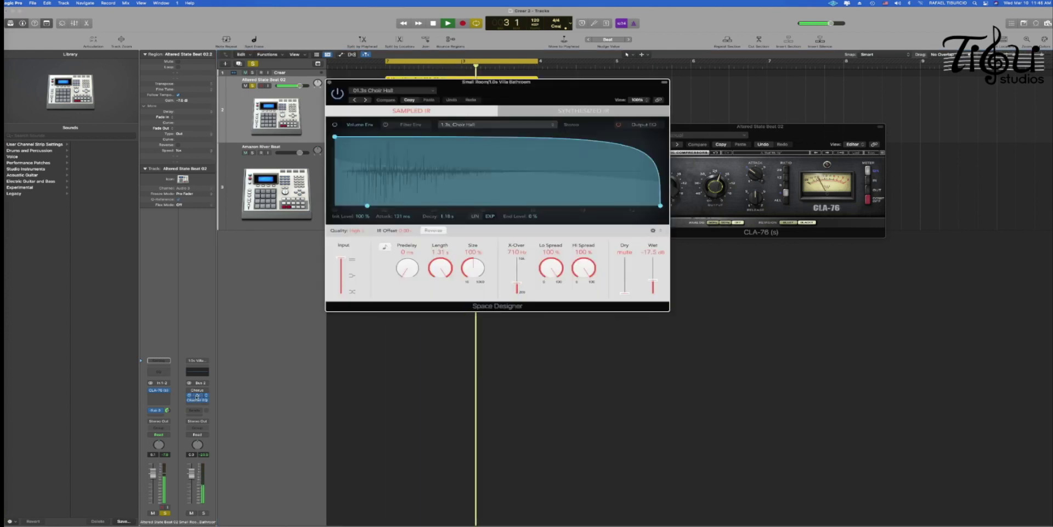
pyautogui.click(432, 92)
pyautogui.moveTo(386, 213)
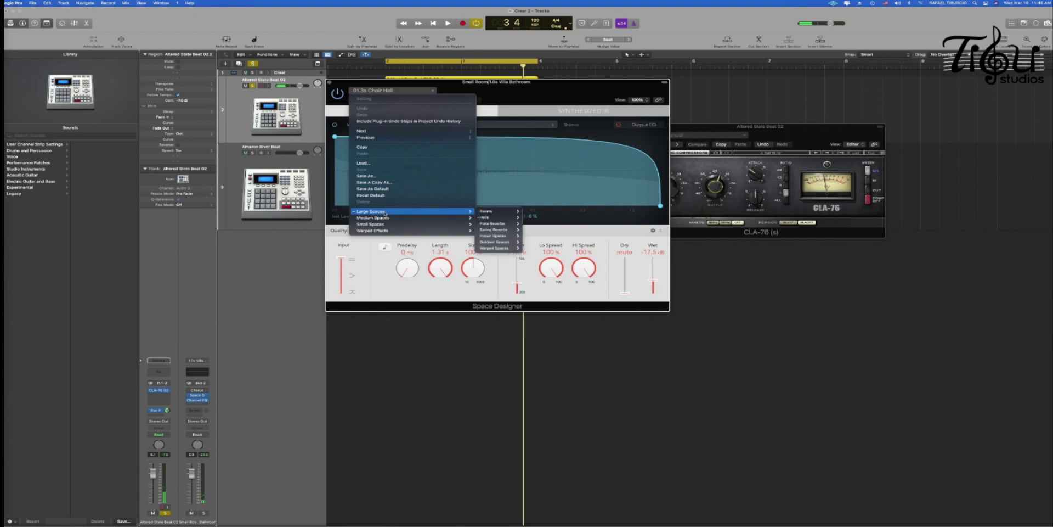
pyautogui.moveTo(500, 218)
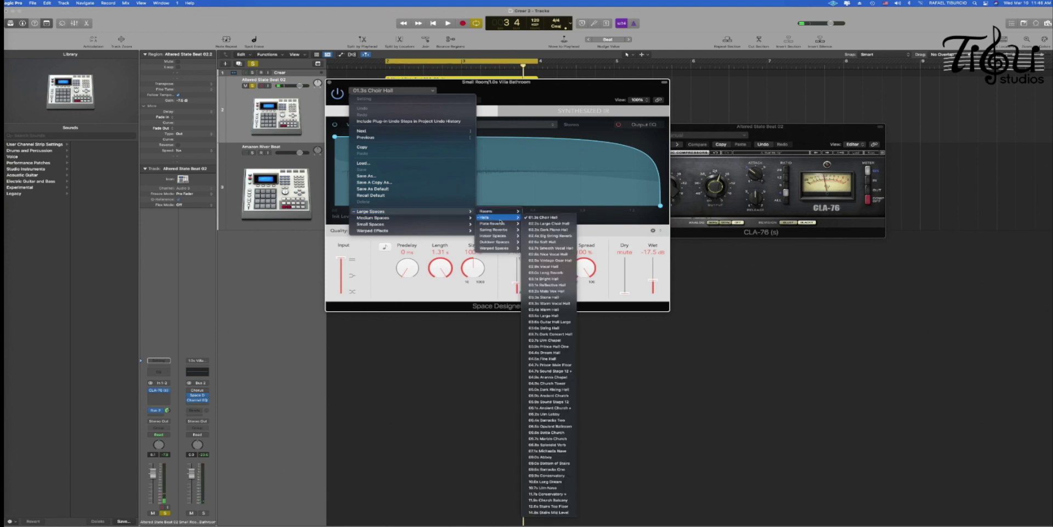
pyautogui.click(563, 224)
pyautogui.press('space')
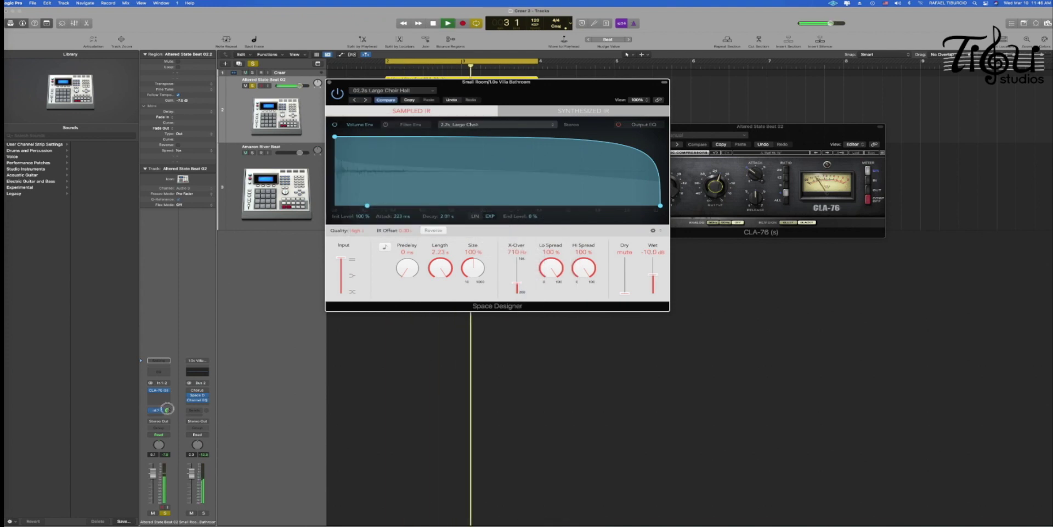
# Close the Space Designer and CLA-76 windows and turn off solo to hear both loops together
pyautogui.click(329, 82)
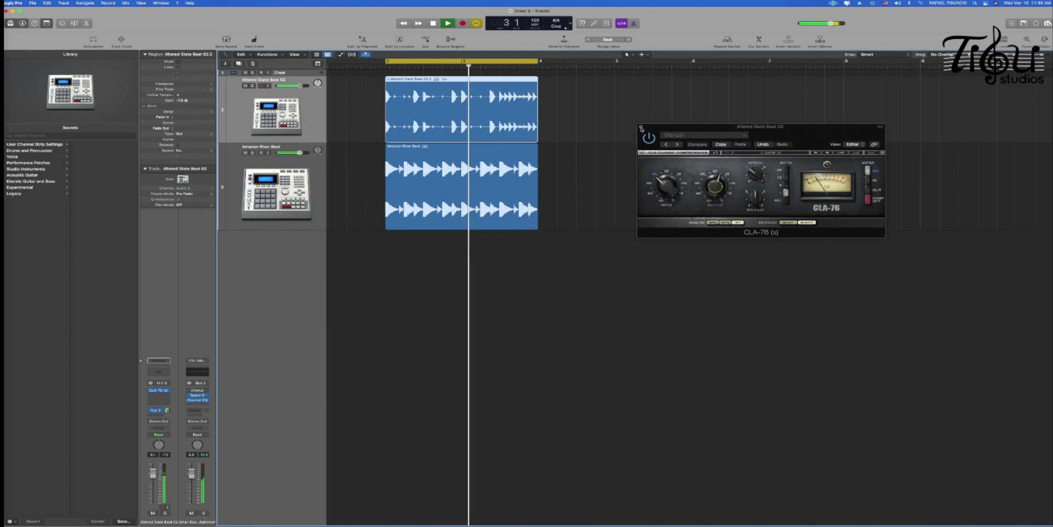
pyautogui.press('space')
pyautogui.click(641, 129)
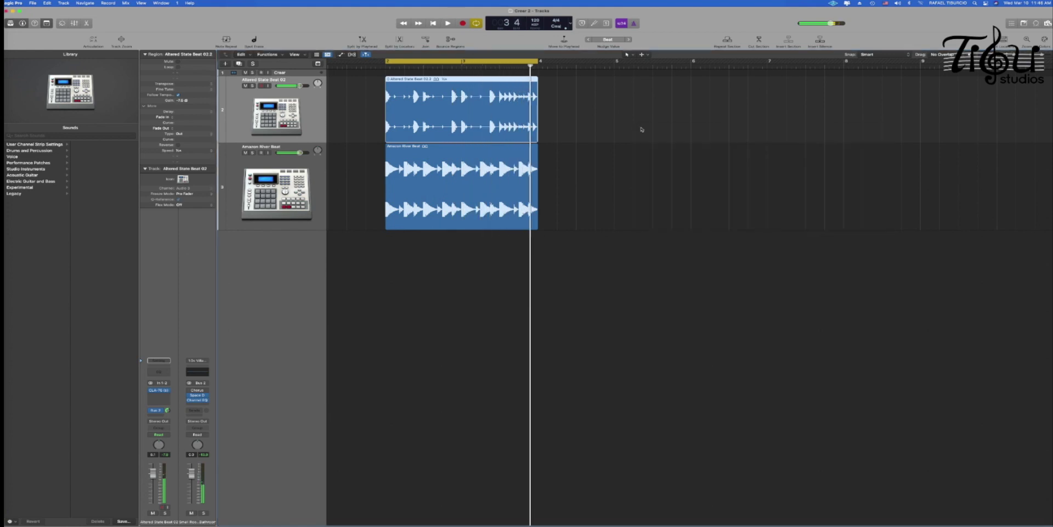
# Color the Amazon River Beat region bright green and the Altered State Beat 02 region purple
pyautogui.click(307, 169)
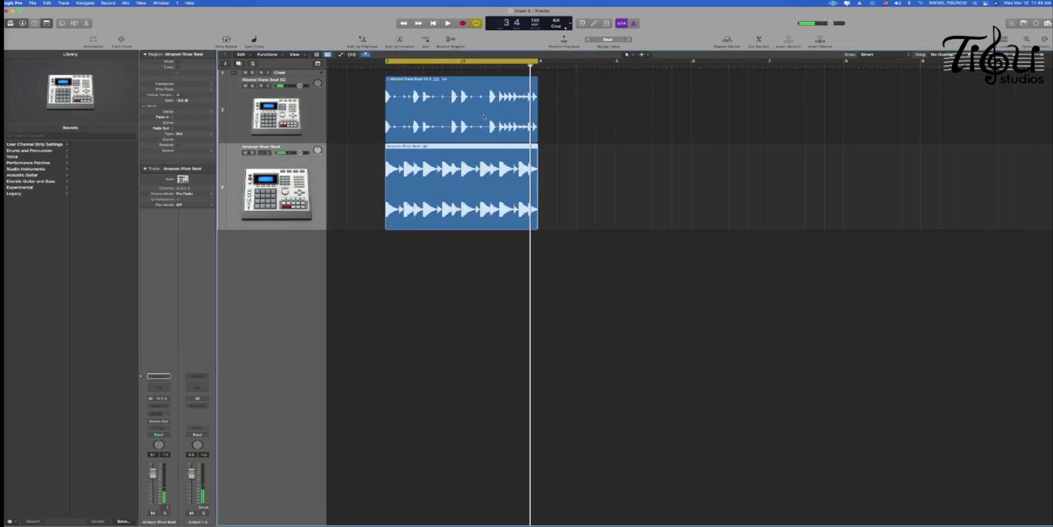
pyautogui.hotkey('alt', 'c')
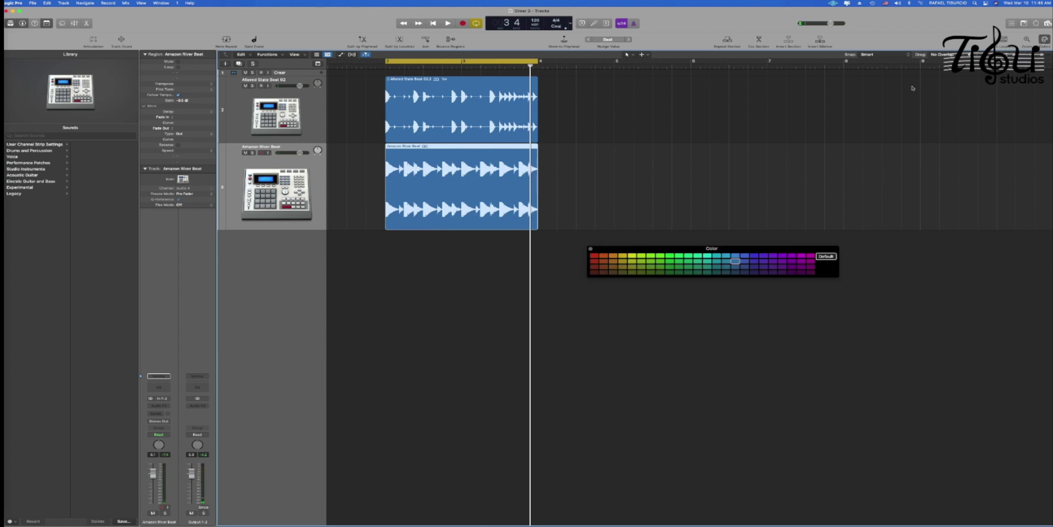
pyautogui.click(660, 256)
pyautogui.click(454, 89)
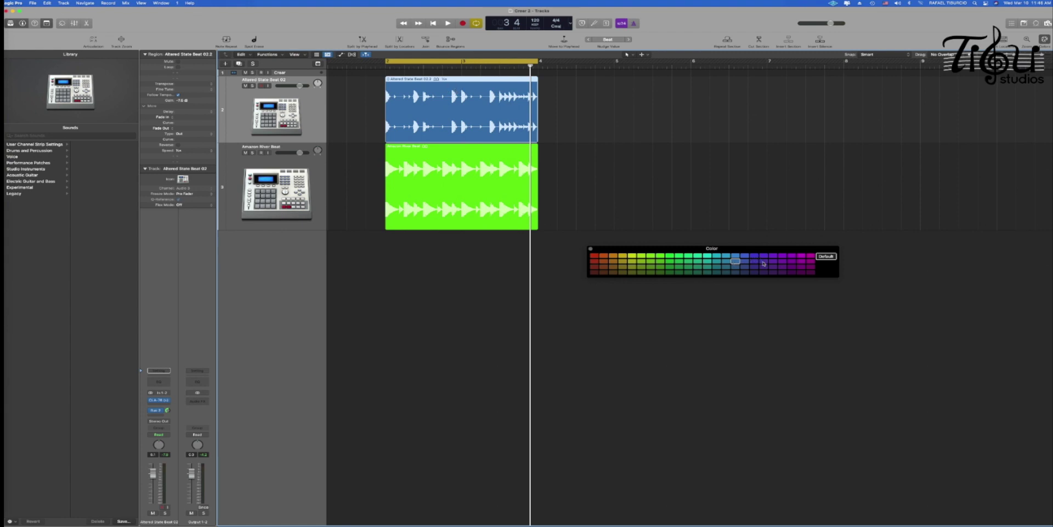
pyautogui.click(764, 261)
pyautogui.click(591, 250)
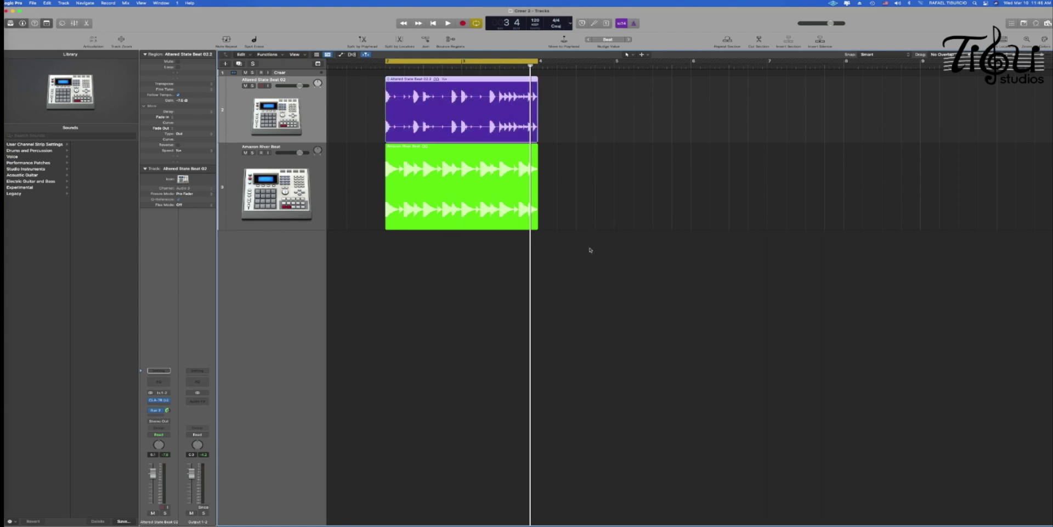
# Examine the waveforms of both loops up close, with the two-bar regions from bar 2 to 4 filling the timeline
pyautogui.press('super+Right')
pyautogui.press('super+Right')
pyautogui.press('super+Right')
pyautogui.press('super+Right')
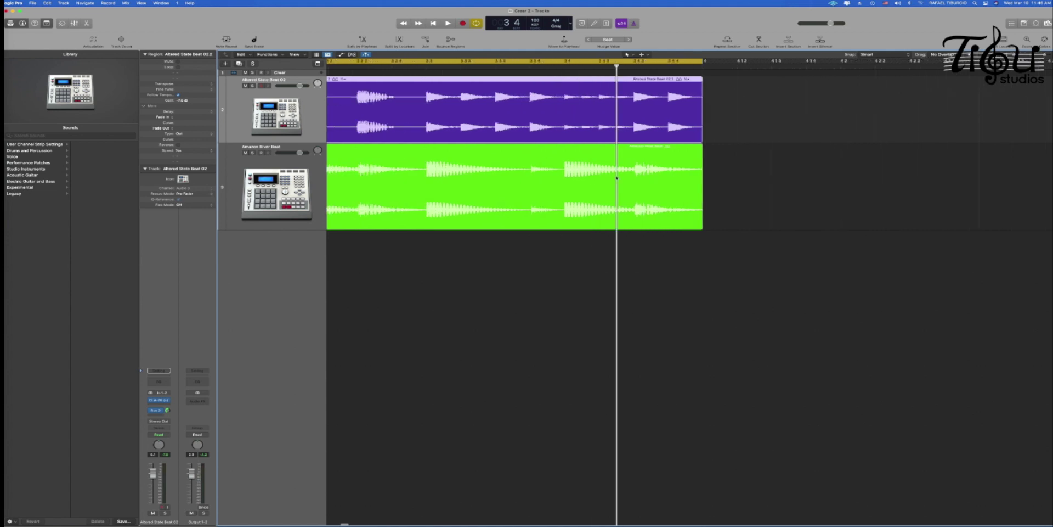
pyautogui.press('super+Left')
pyautogui.press('super+Left')
pyautogui.press('super+Left')
pyautogui.press('super+Left')
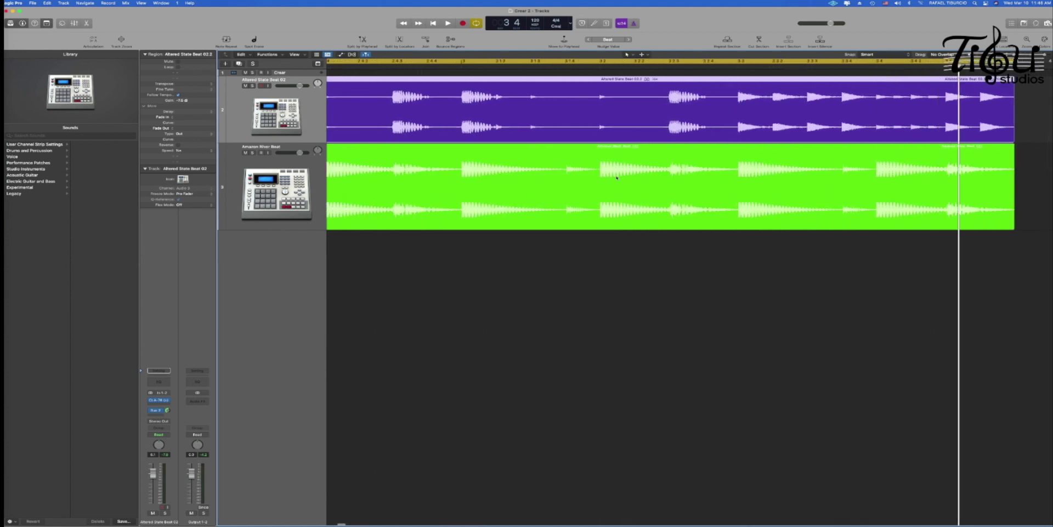
pyautogui.press('super+Left')
pyautogui.press('super+Right')
pyautogui.press('super+Right')
pyautogui.press('super+Right')
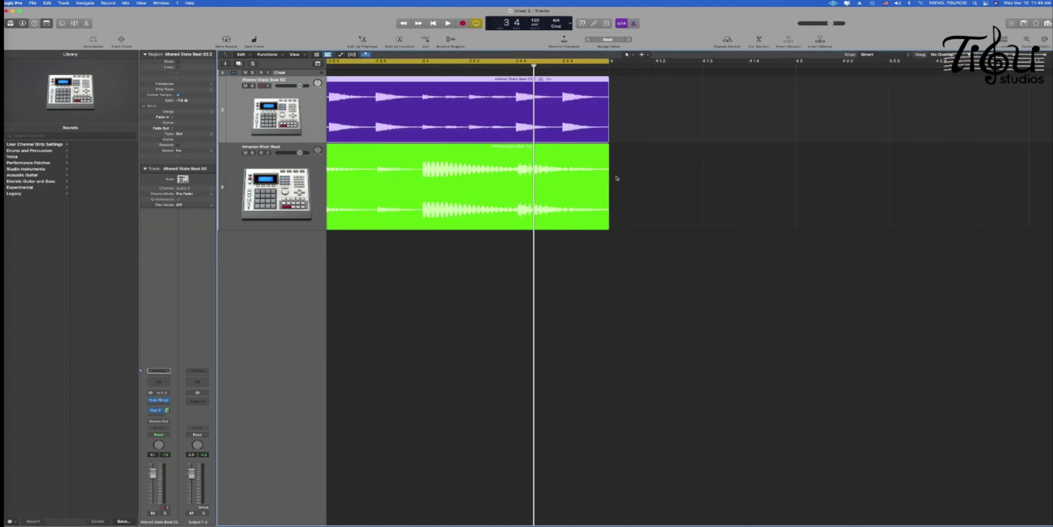
pyautogui.press('super+Left')
pyautogui.press('super+Right')
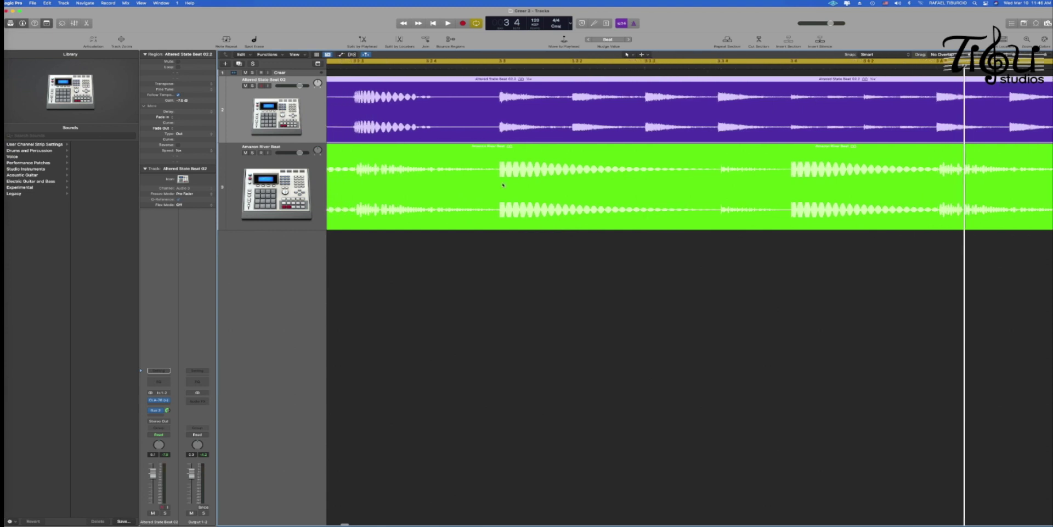
pyautogui.press('super+Left')
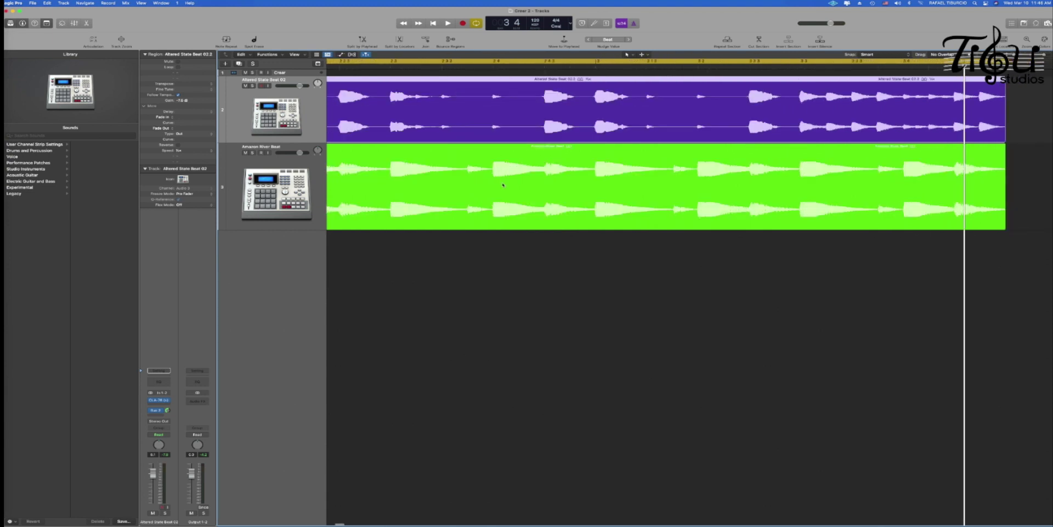
pyautogui.press('super+Left')
pyautogui.press('super+Right')
pyautogui.press('super+Right')
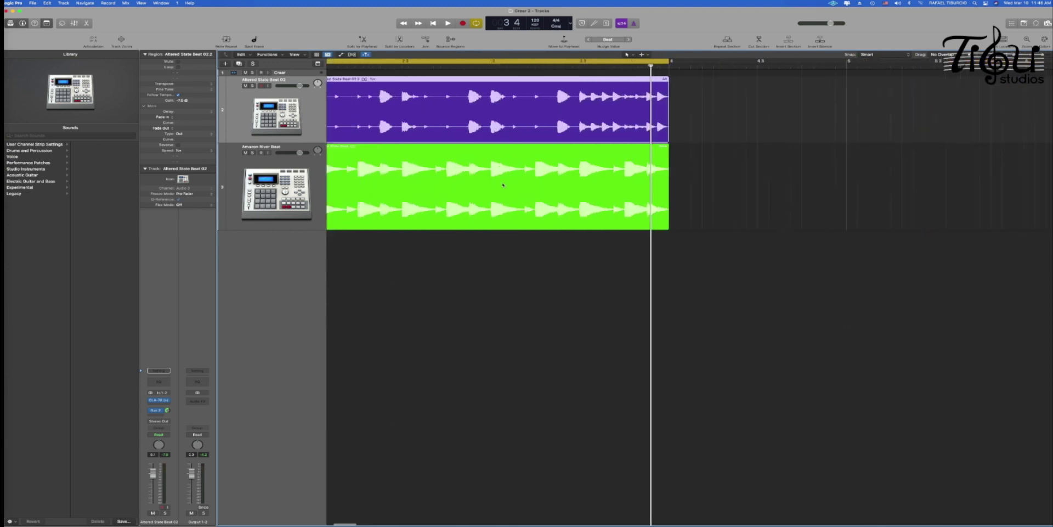
pyautogui.hscroll(-5, 454, 113)
pyautogui.hscroll(3, 455, 113)
# Add a software instrument track below the Amazon River Beat track and enlarge its height to match the drum tracks
pyautogui.click(462, 176)
pyautogui.click(310, 182)
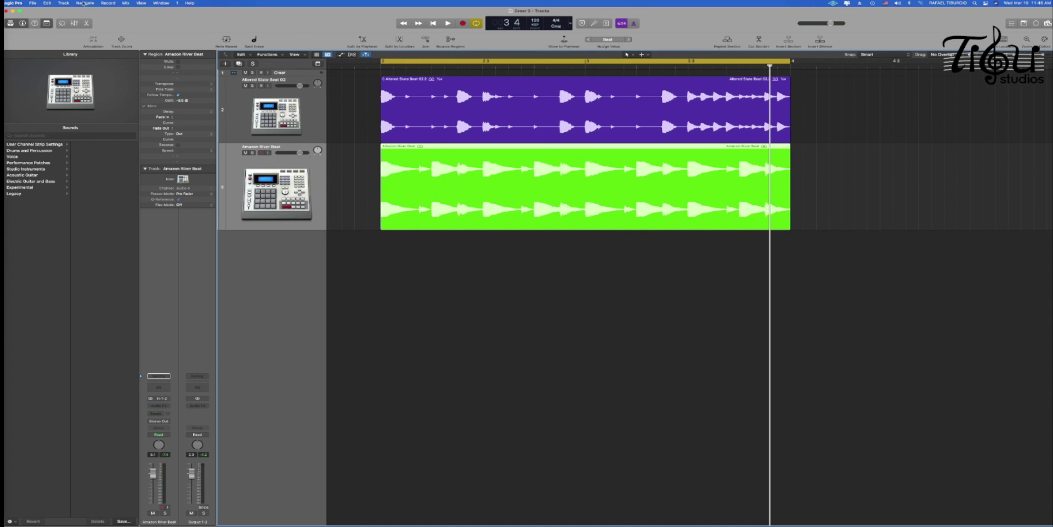
pyautogui.click(65, 3)
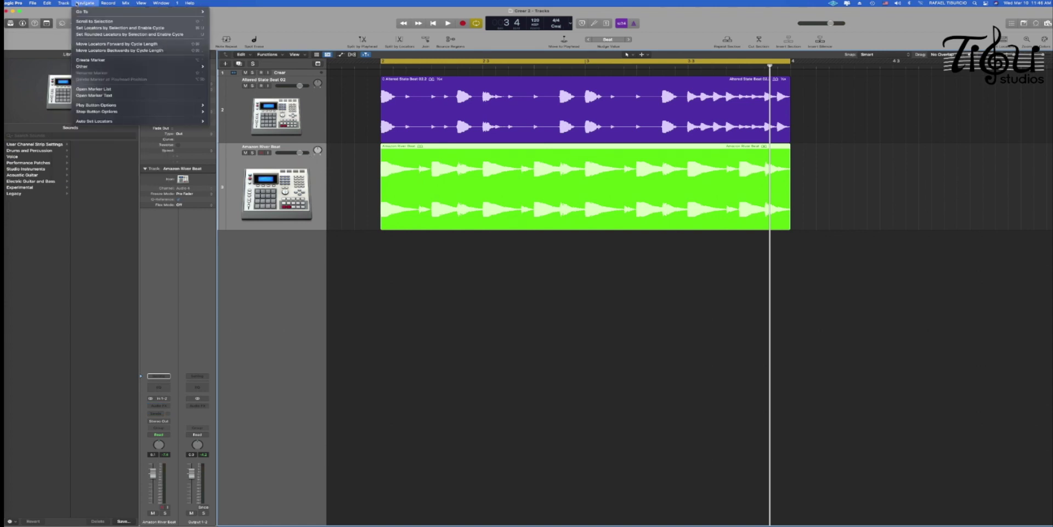
pyautogui.click(76, 25)
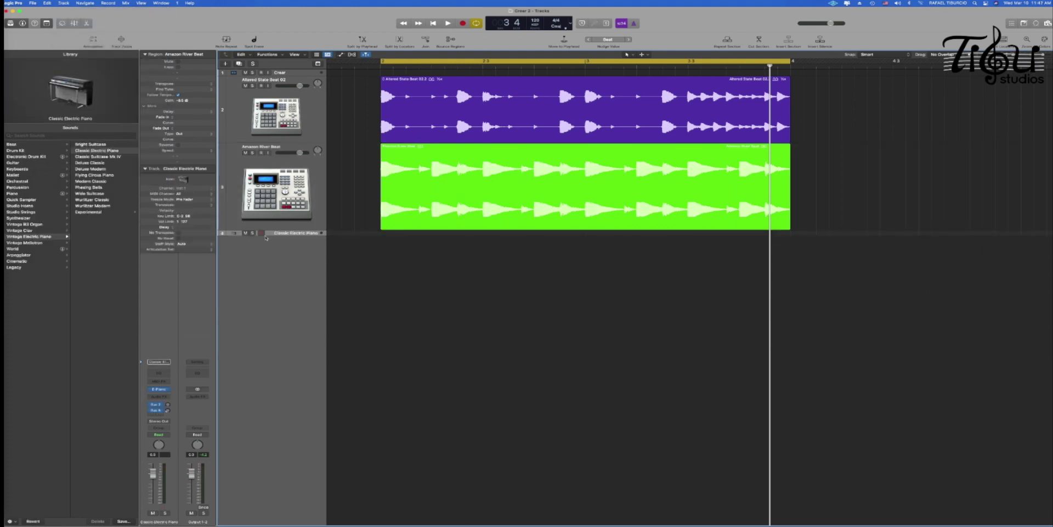
pyautogui.moveTo(269, 235); pyautogui.dragTo(273, 323)
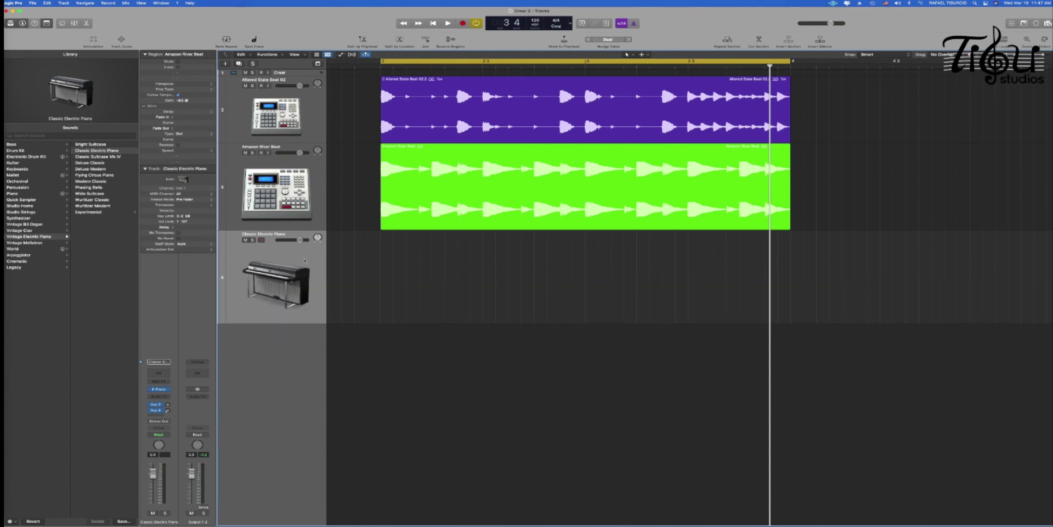
# Load the Upright Ballad Bass patch on the new instrument track and play the drum groove
pyautogui.click(11, 145)
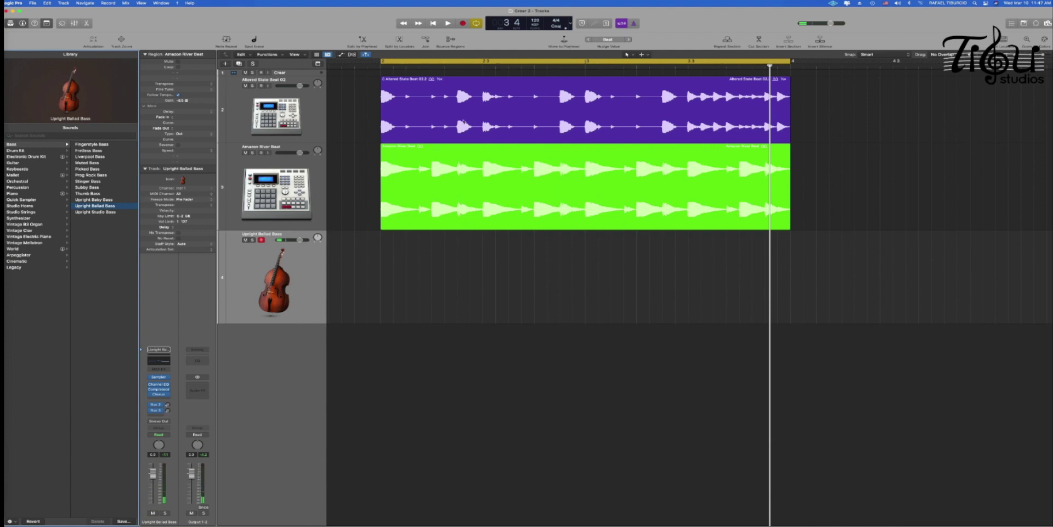
pyautogui.press('space')
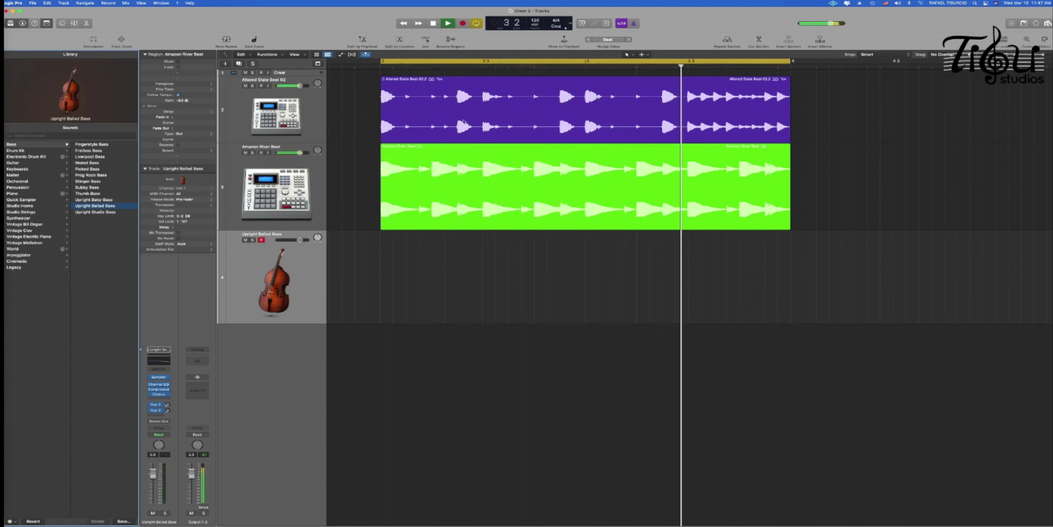
# Stop playback and record a two-bar bass line on the Upright Ballad Bass track from bar 2 to 4
pyautogui.press('space')
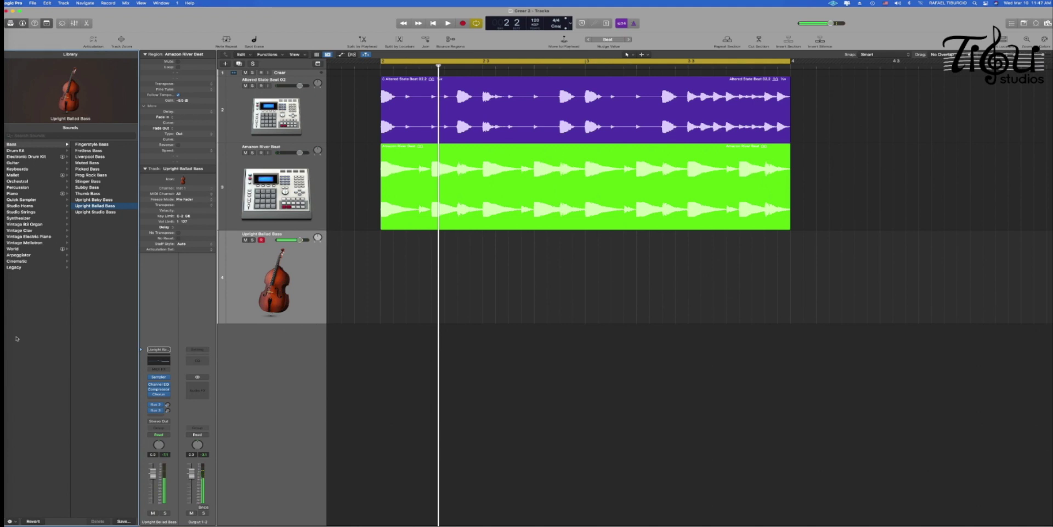
pyautogui.press('super+Tab')
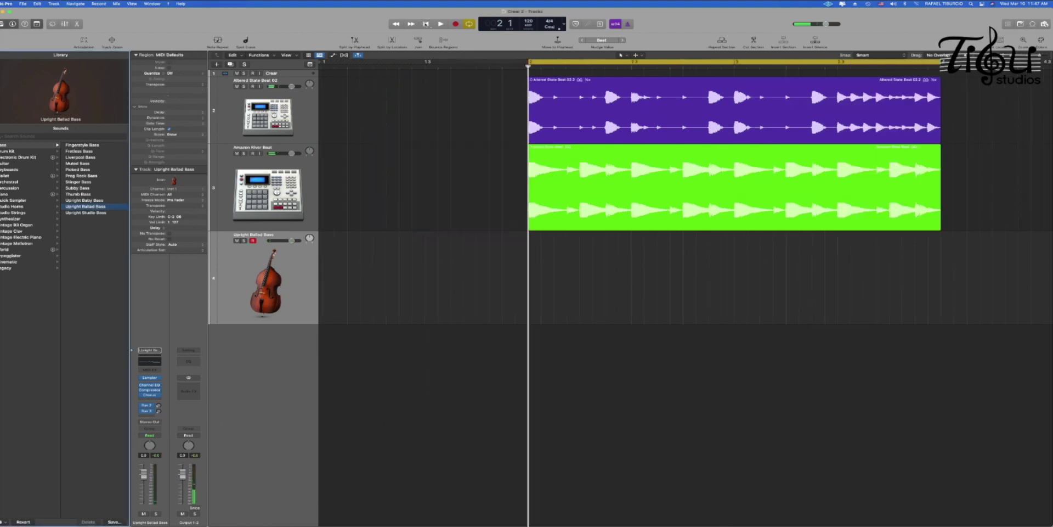
pyautogui.click(456, 24)
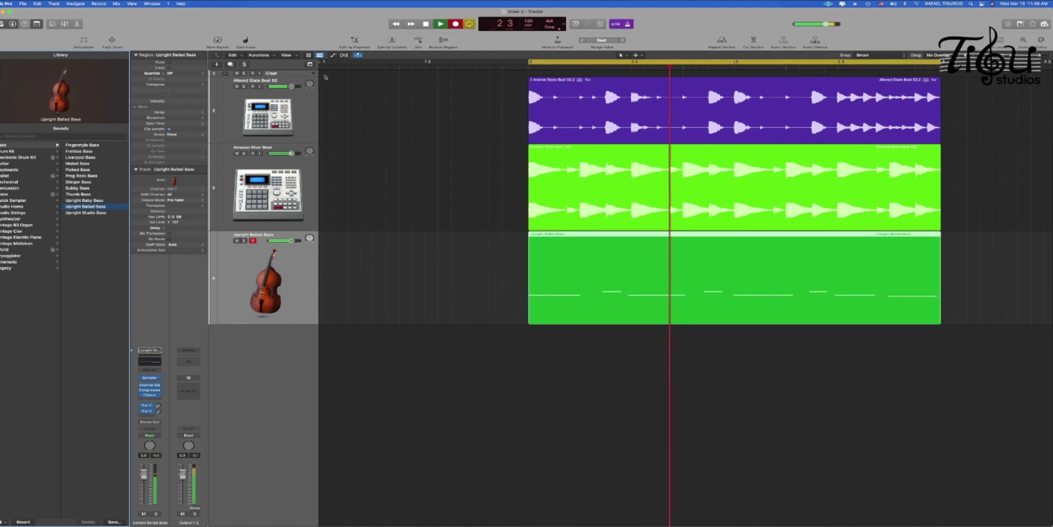
# Quantize the recorded bass region to 1/16 Note and play it back with the drums
pyautogui.click(177, 73)
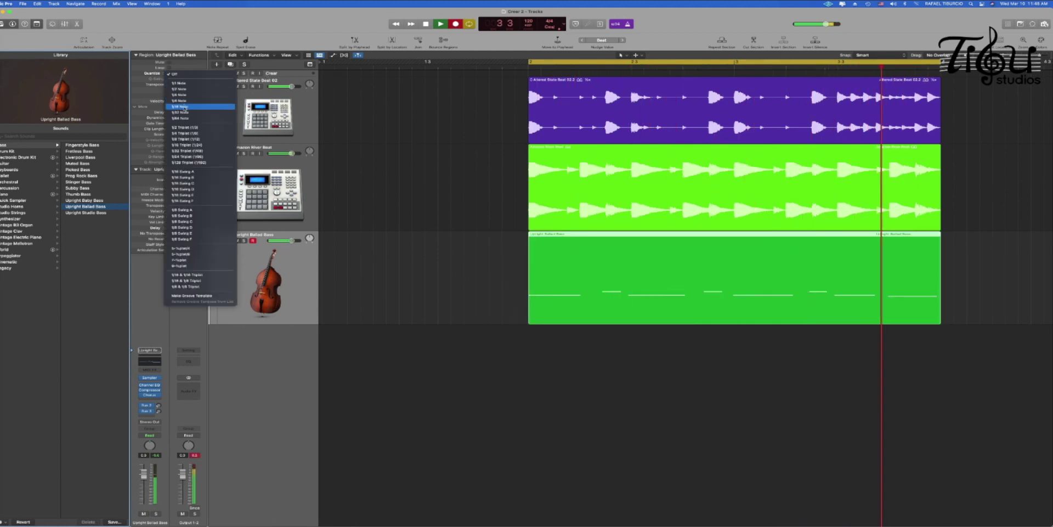
pyautogui.click(183, 108)
pyautogui.press('space')
pyautogui.press('space')
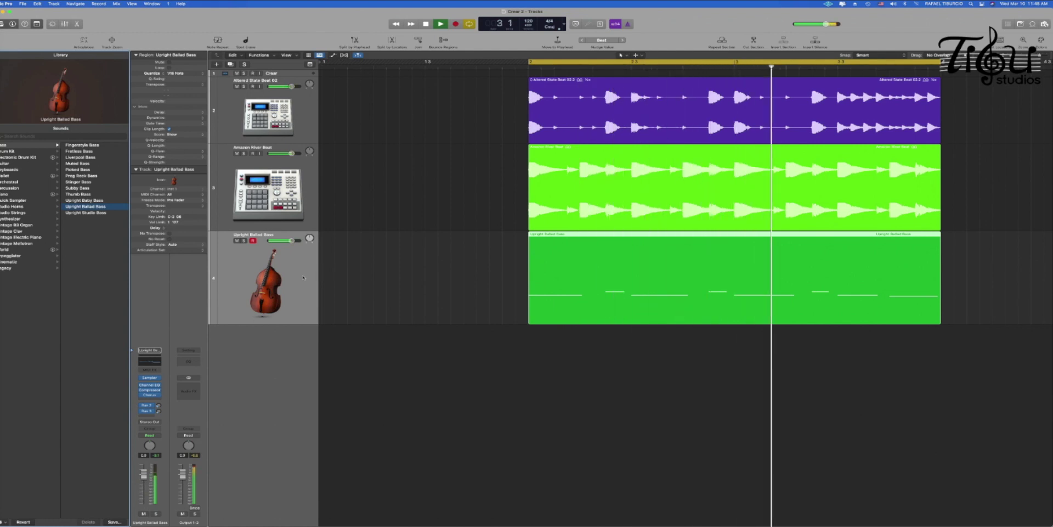
pyautogui.press('space')
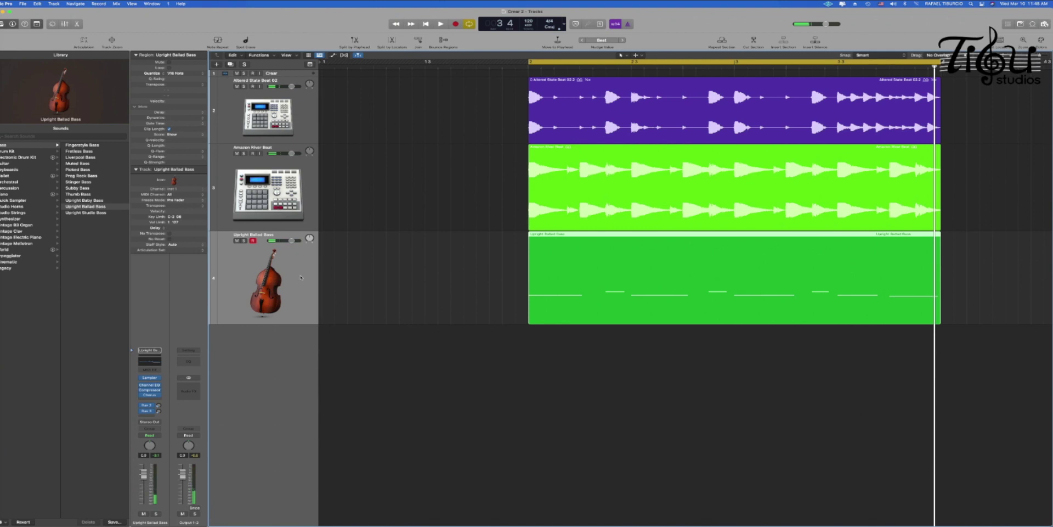
# Duplicate the bass track without its region, search its library for "pad", load Versova Pad and lower the track volume
pyautogui.press('super+d')
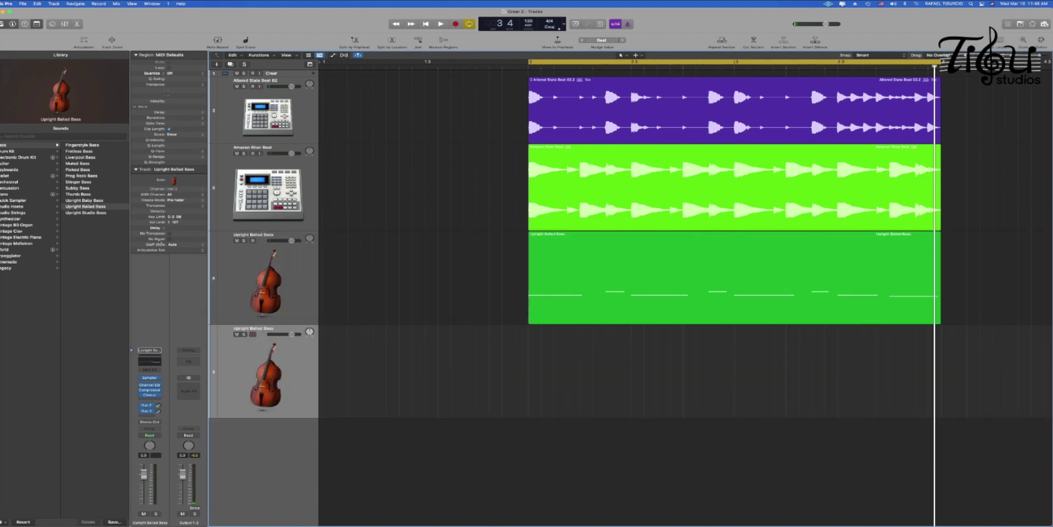
pyautogui.click(17, 136)
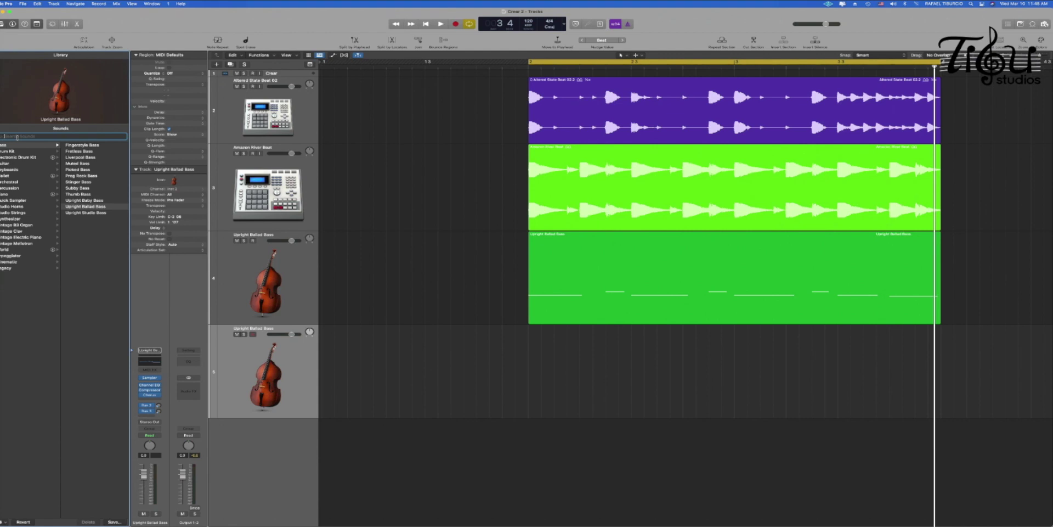
pyautogui.write('wra')
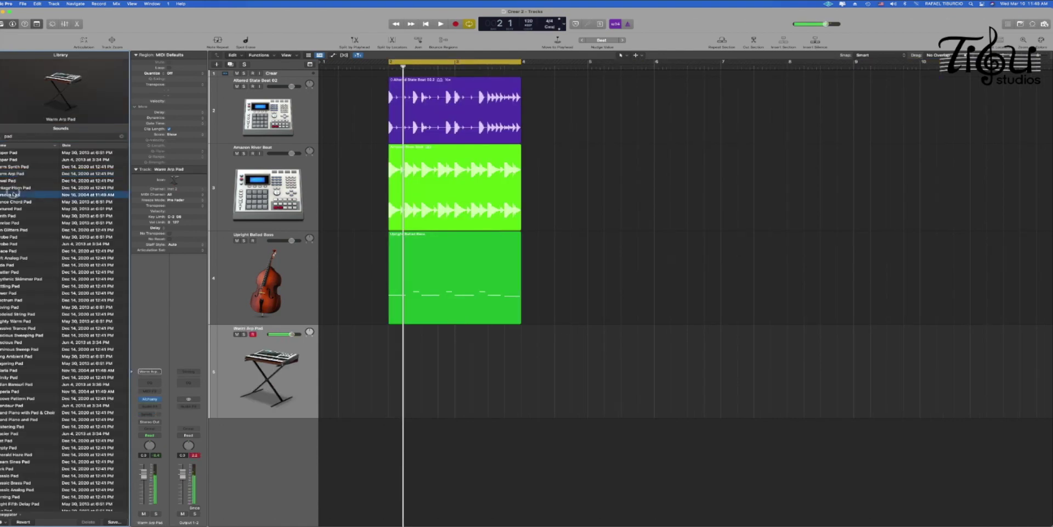
pyautogui.click(15, 195)
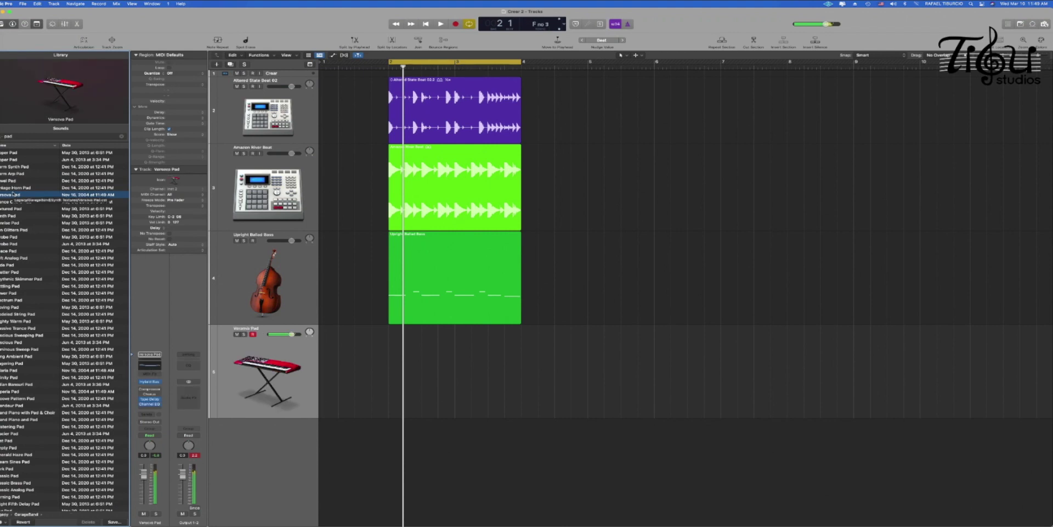
pyautogui.moveTo(143, 475); pyautogui.dragTo(145, 488)
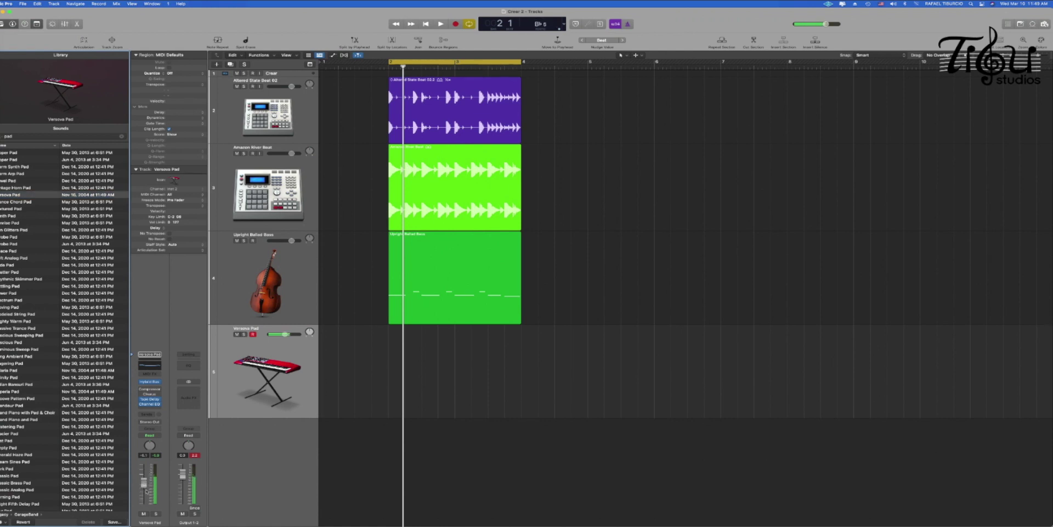
# Record sustained chords on the Versova Pad track from bar 2 to 4
pyautogui.click(425, 24)
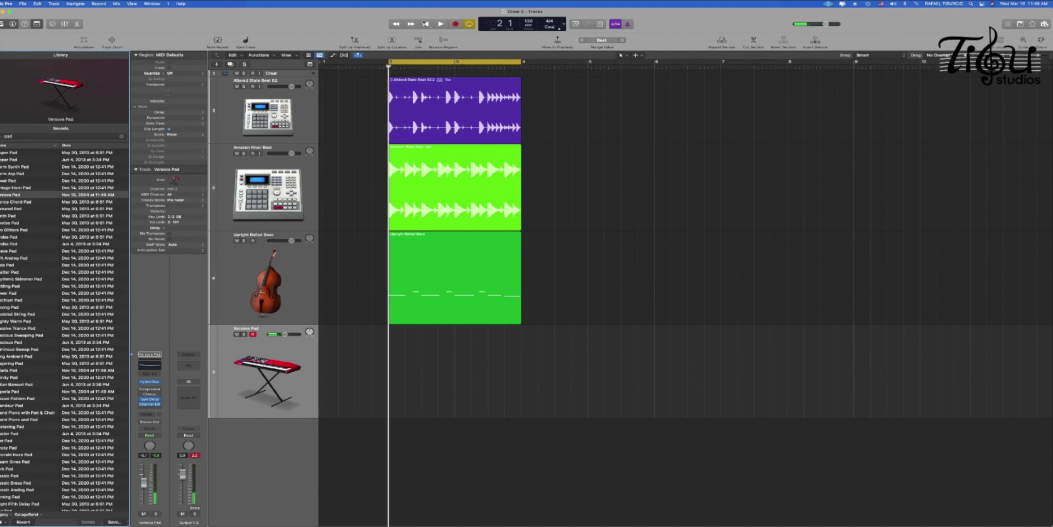
pyautogui.click(456, 25)
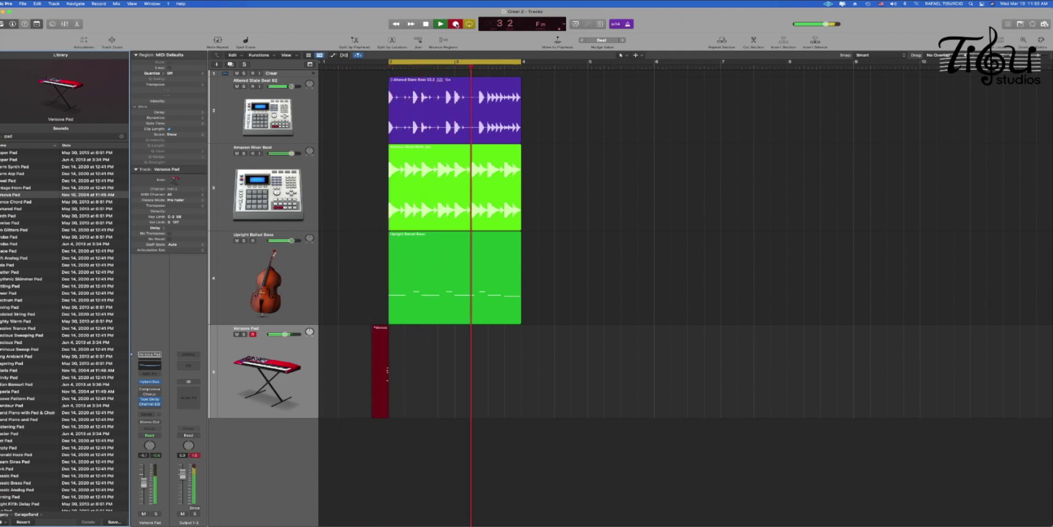
pyautogui.click(456, 24)
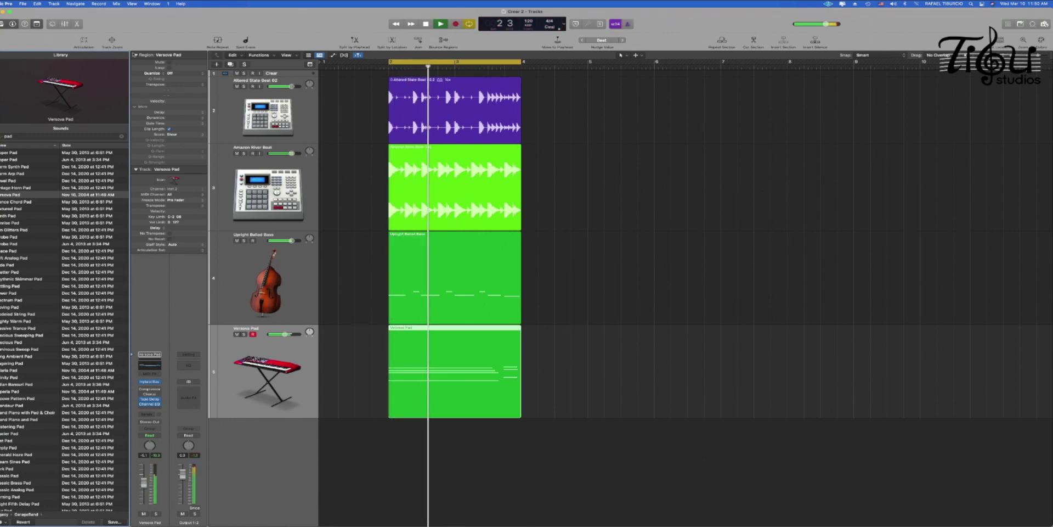
# Quantize the pad region to 1/16 Note and lower the pad track's volume further while checking playback
pyautogui.click(171, 72)
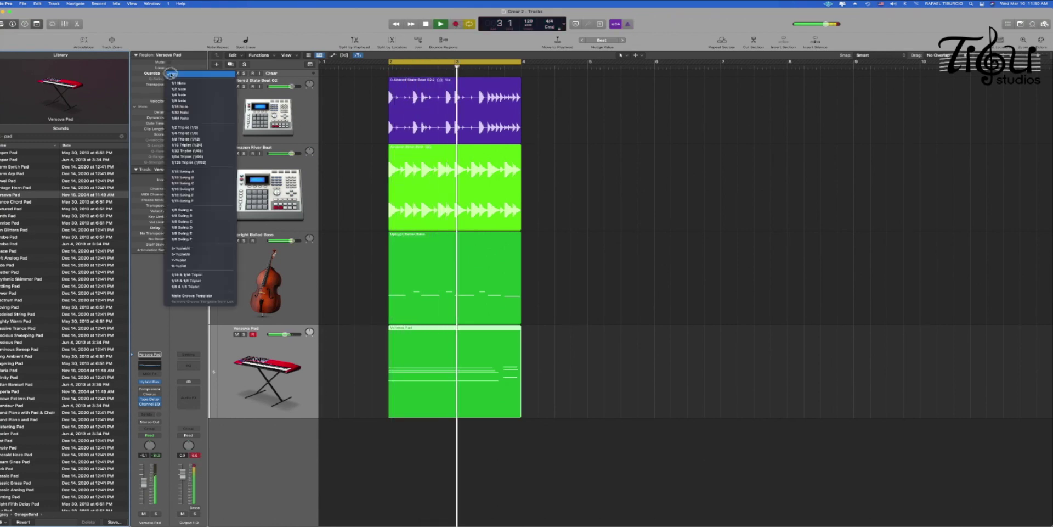
pyautogui.click(180, 106)
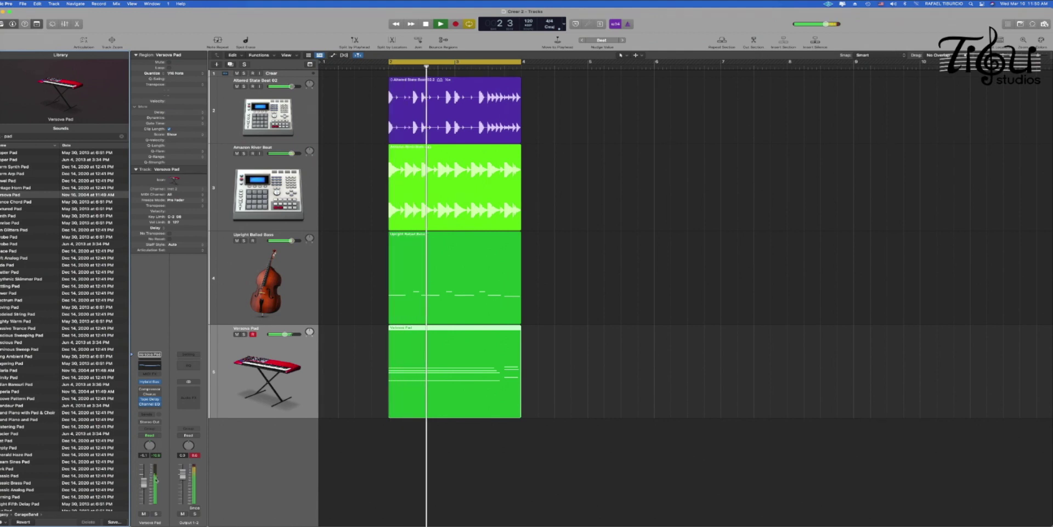
pyautogui.press('space')
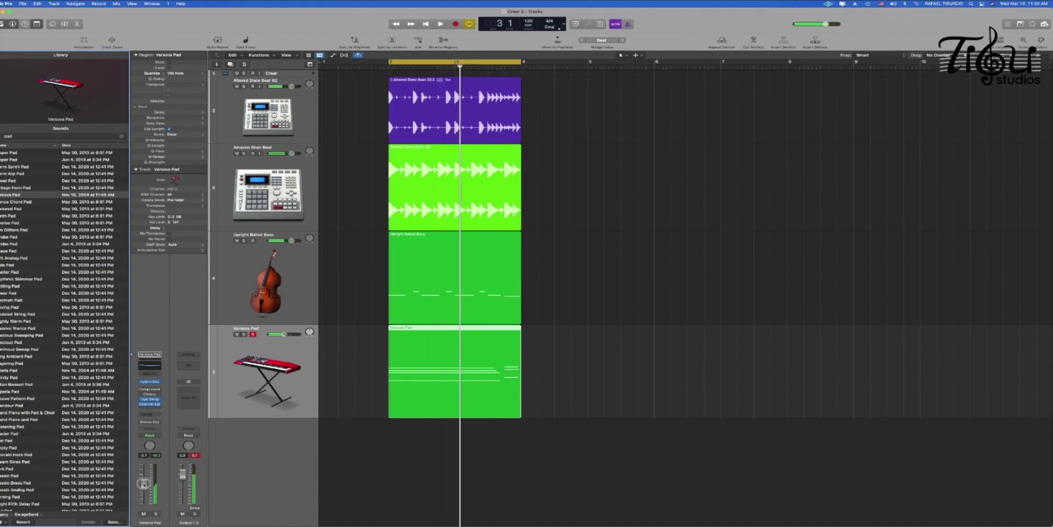
pyautogui.press('space')
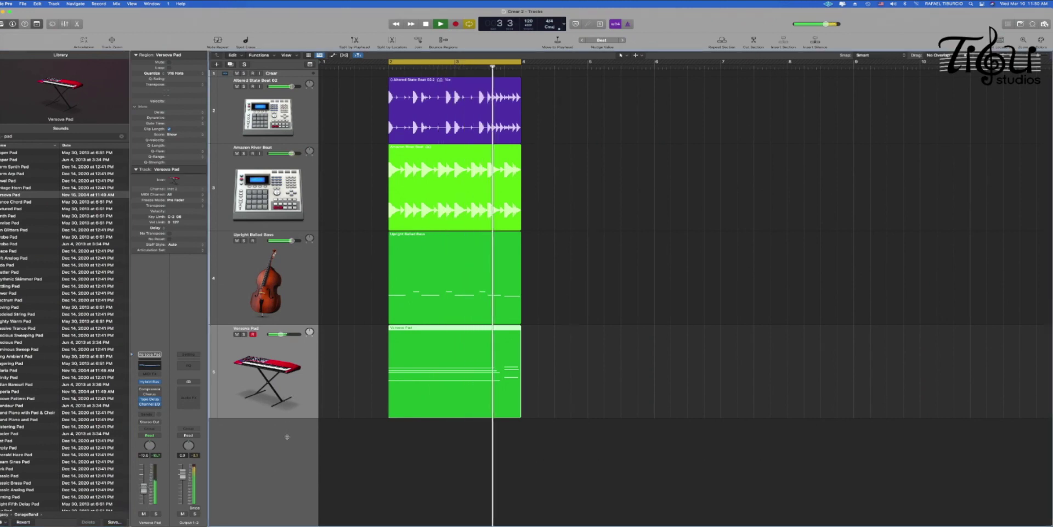
pyautogui.press('space')
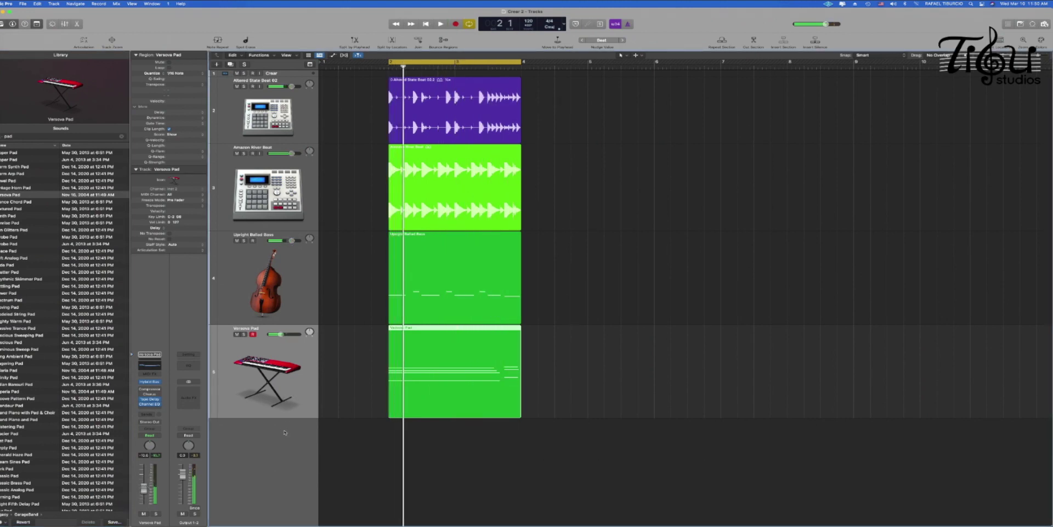
# Add an instrument track below Versova Pad, load the Hammered Piano patch from the processed pianos and raise its volume
pyautogui.doubleClick(285, 432)
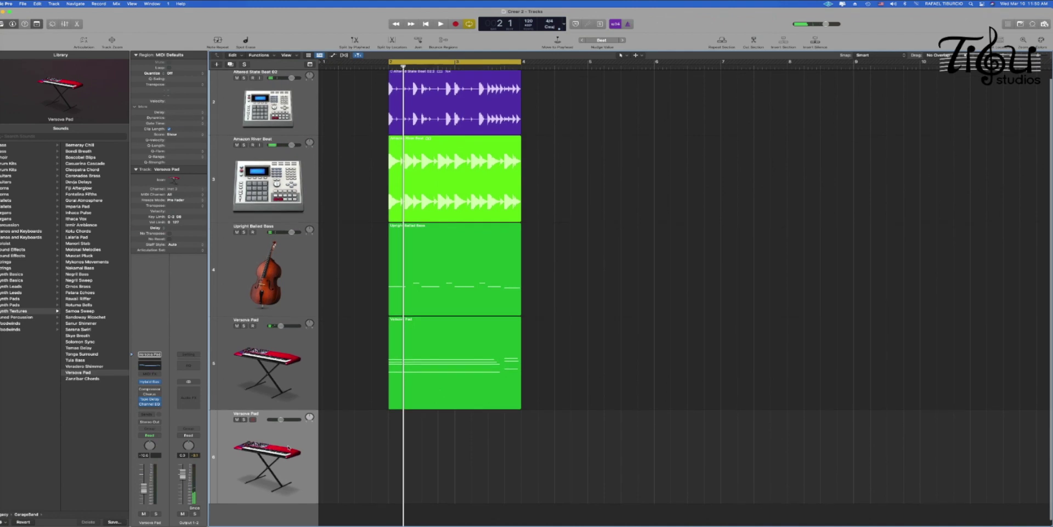
pyautogui.click(78, 145)
pyautogui.click(80, 169)
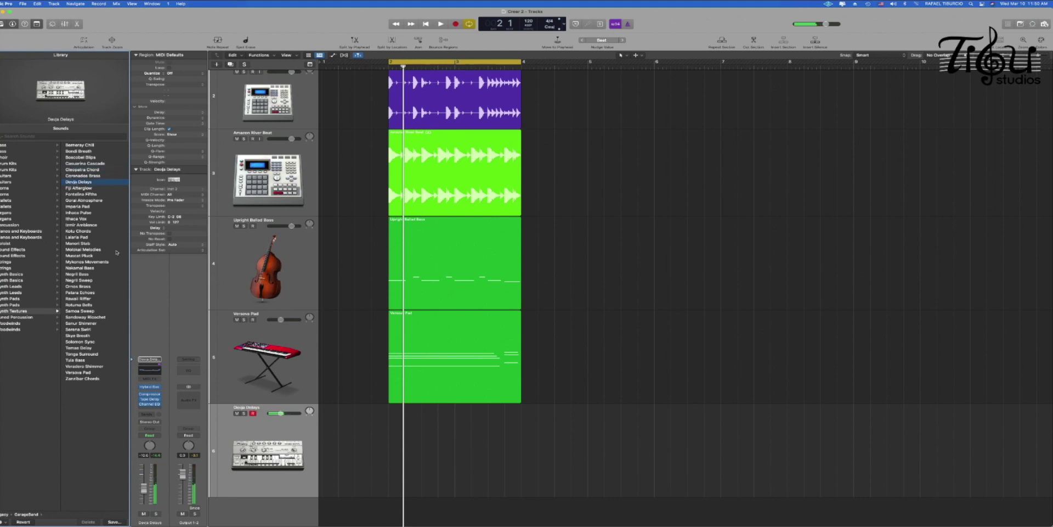
pyautogui.hscroll(-5, 33, 214)
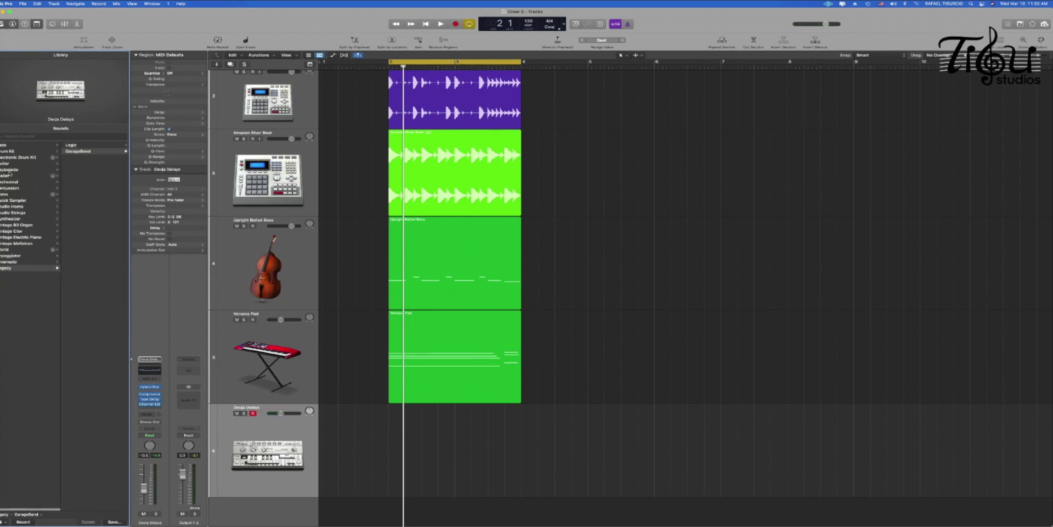
pyautogui.click(9, 170)
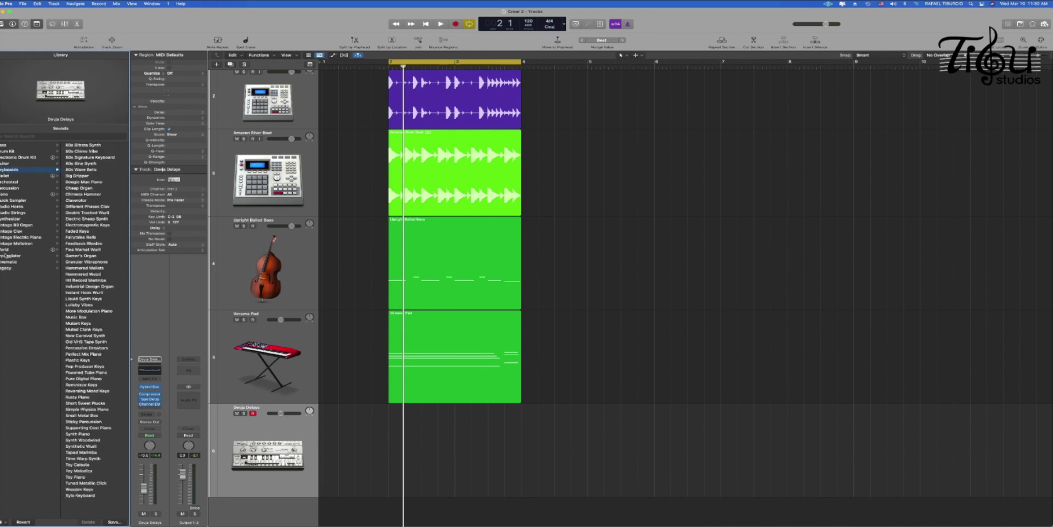
pyautogui.click(5, 195)
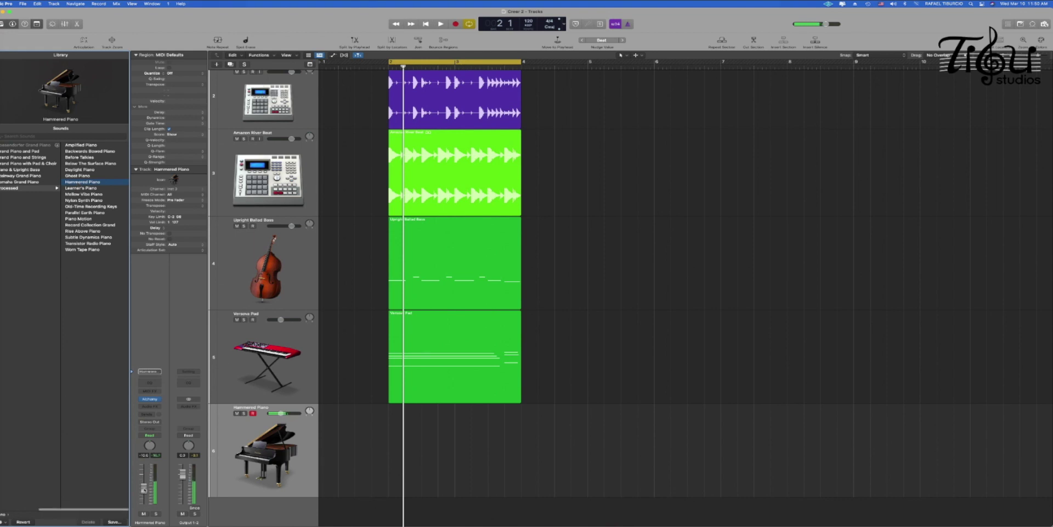
pyautogui.moveTo(143, 477); pyautogui.dragTo(143, 468)
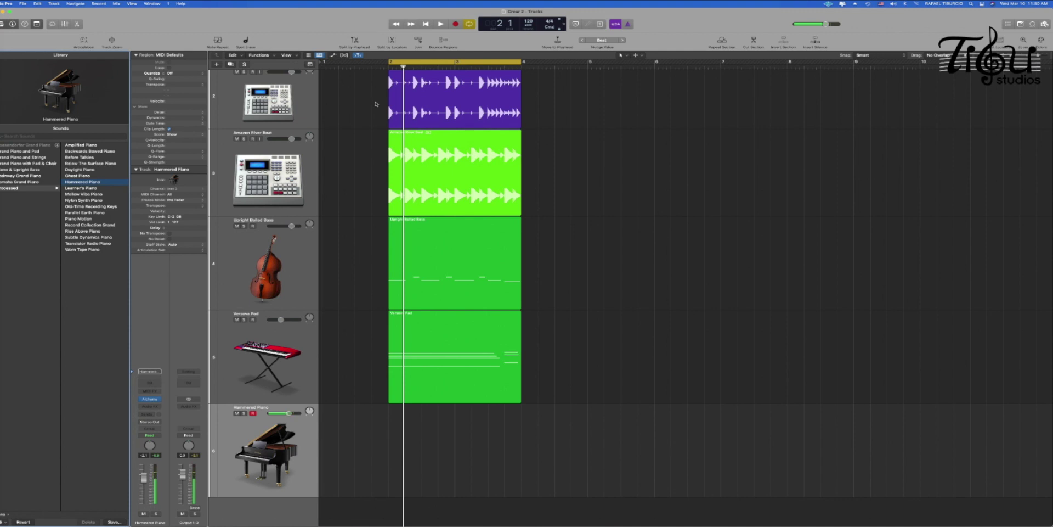
# Record a two-bar melody on the Hammered Piano track from bar 2, quantize it to 1/16 Note and play it back
pyautogui.click(455, 24)
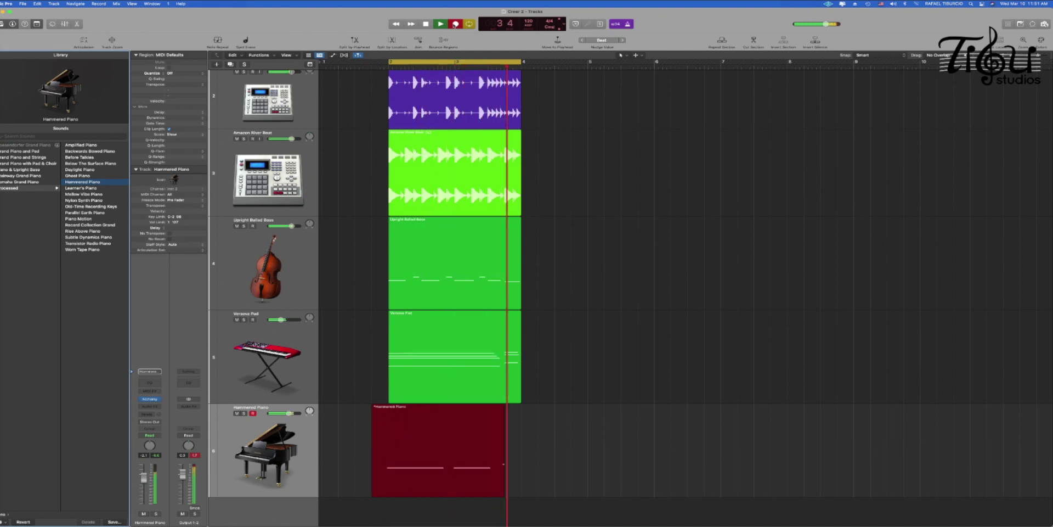
pyautogui.press('space')
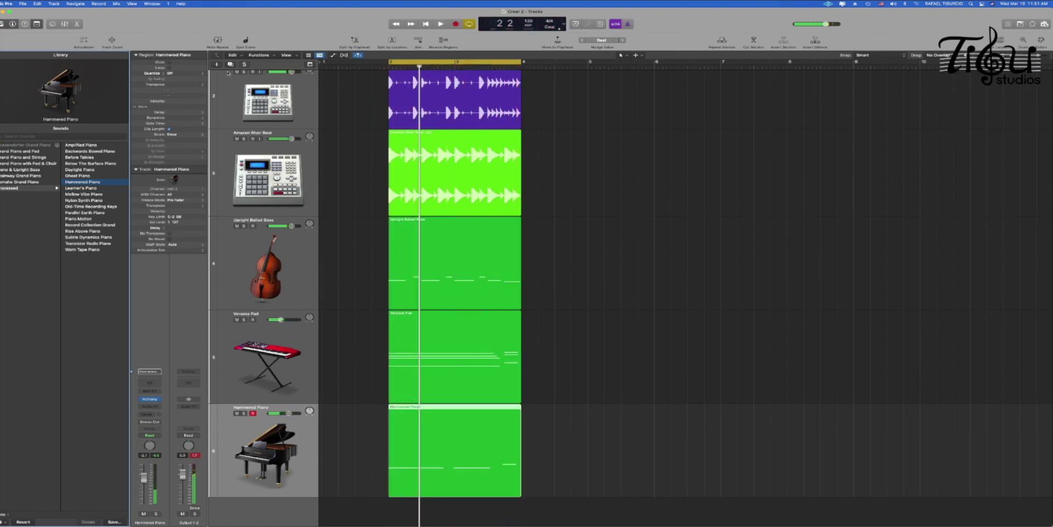
pyautogui.click(184, 75)
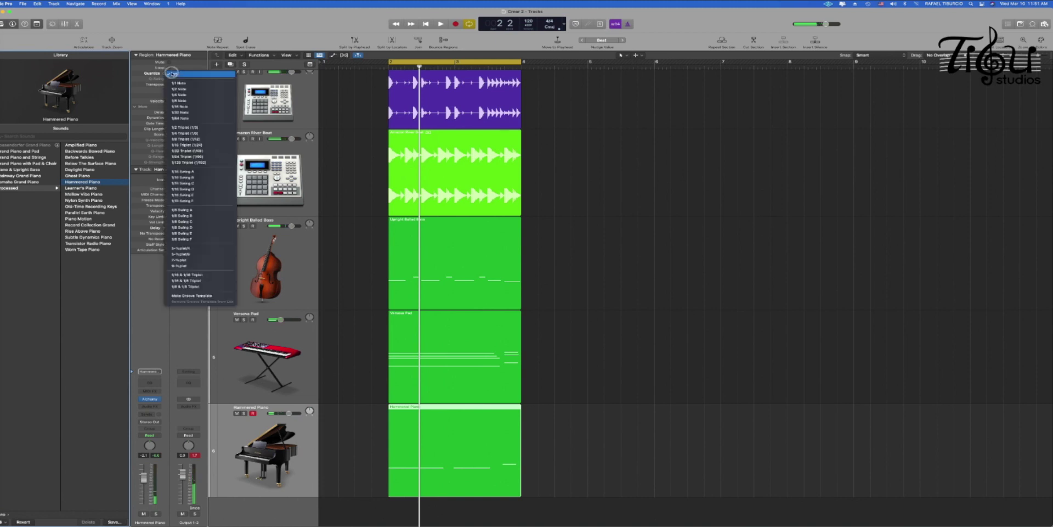
pyautogui.click(183, 105)
pyautogui.press('space')
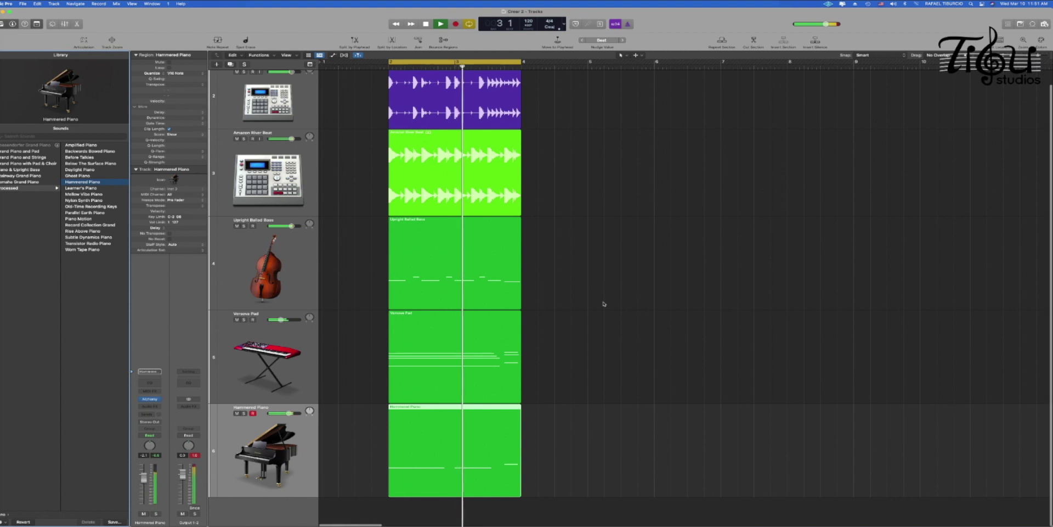
pyautogui.press('super+Right')
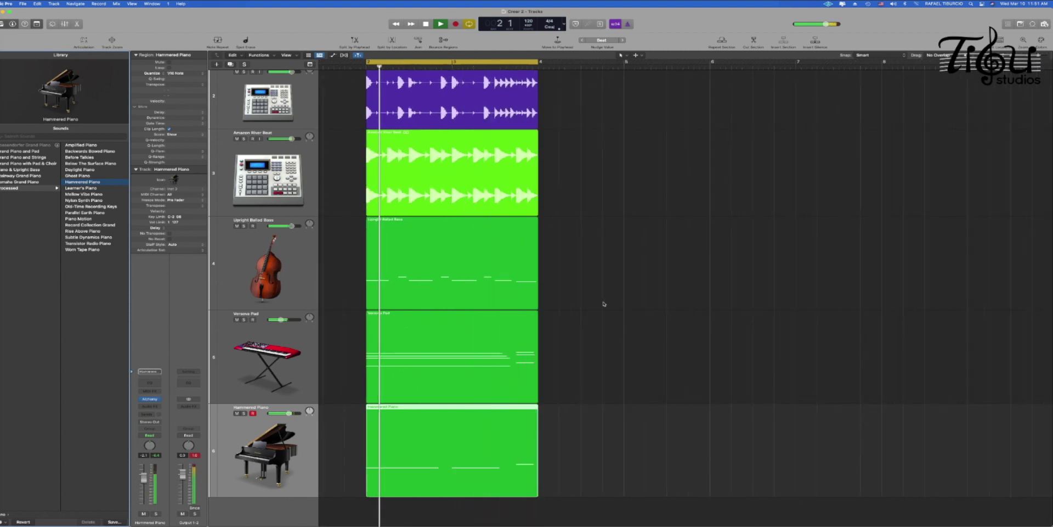
pyautogui.press('space')
# Reduce the bass and pad track heights, and add a track below Hammered Piano with the Parallel Earth Piano patch
pyautogui.moveTo(307, 309); pyautogui.dragTo(296, 289)
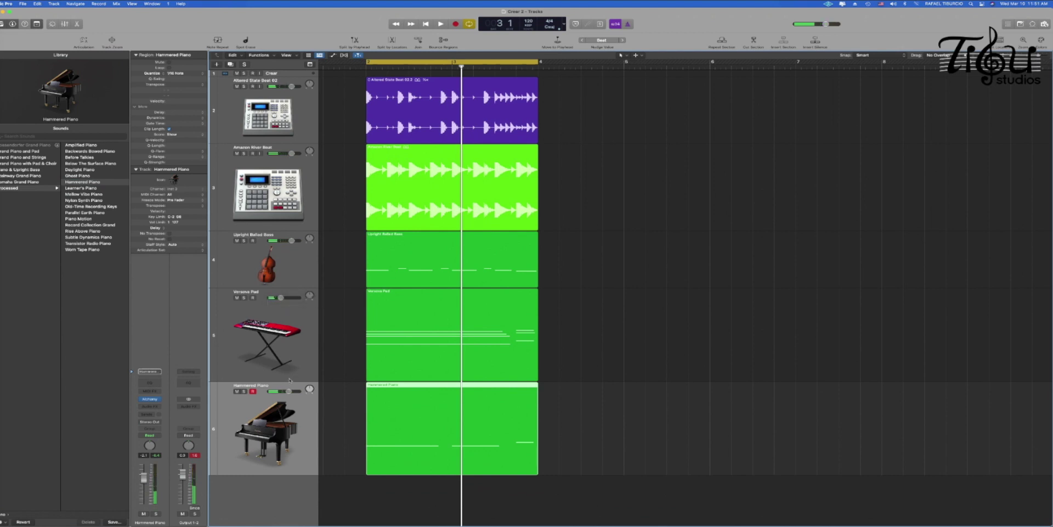
pyautogui.moveTo(288, 381); pyautogui.dragTo(287, 368)
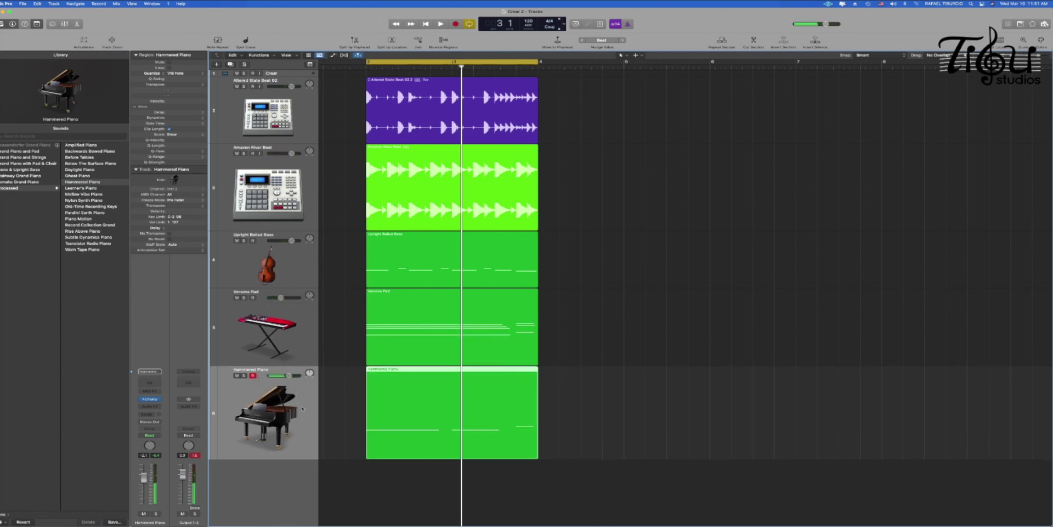
pyautogui.press('super+d')
pyautogui.scroll(-3, 303, 470)
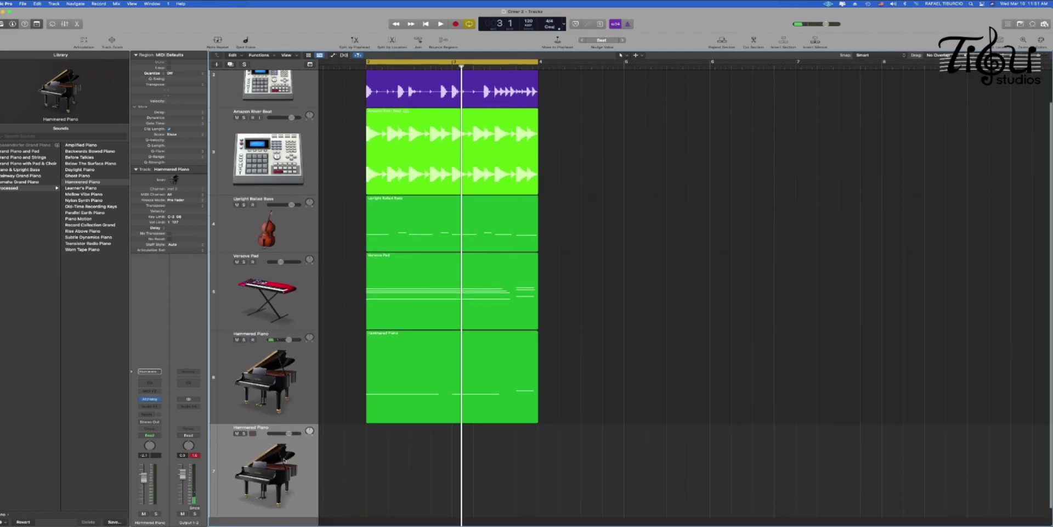
pyautogui.click(75, 218)
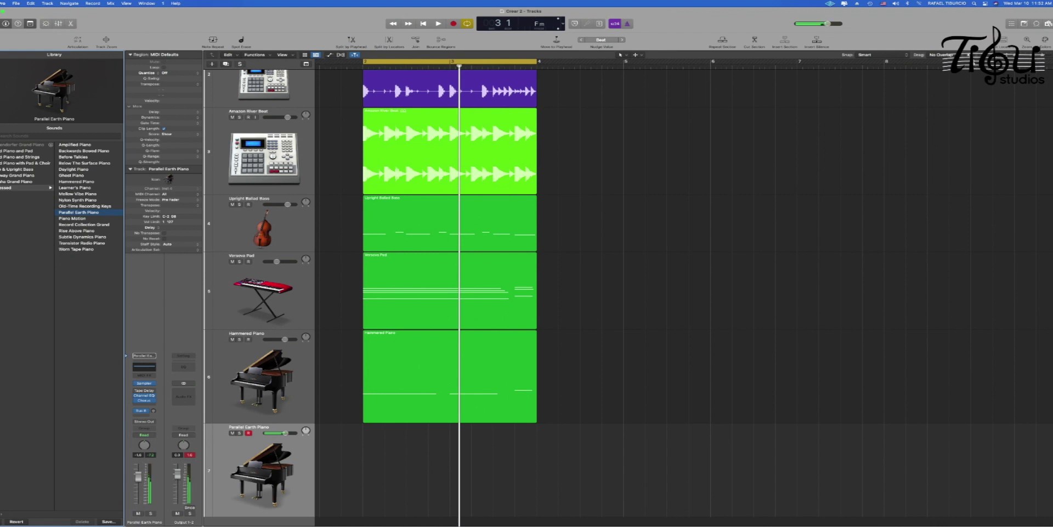
# Copy all five regions to bars 4 to 6 and extend the cycle range to bar 6
pyautogui.moveTo(598, 87); pyautogui.dragTo(750, 58)
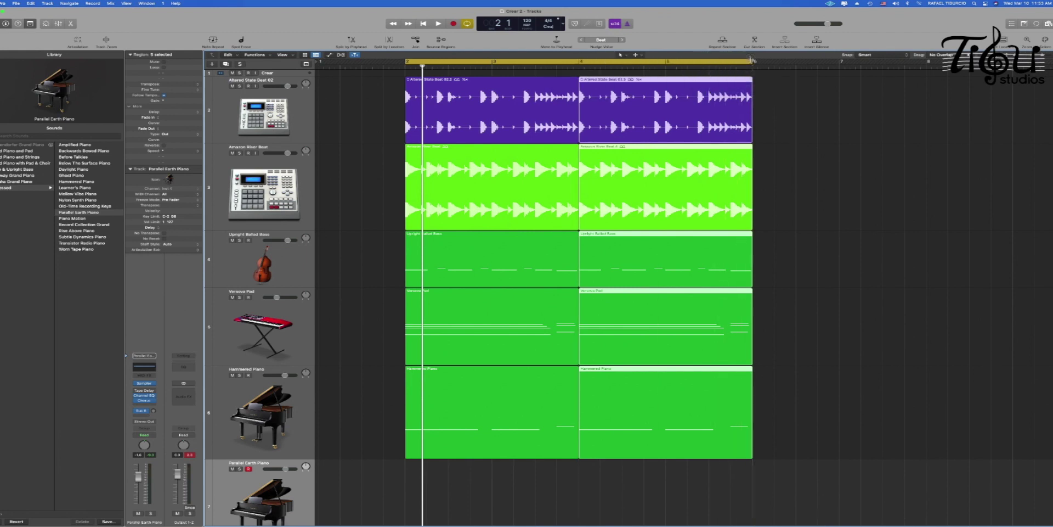
# Record a four-bar part on the Parallel Earth Piano track from bar 2 and quantize it to 1/16 Note
pyautogui.press('super+Tab')
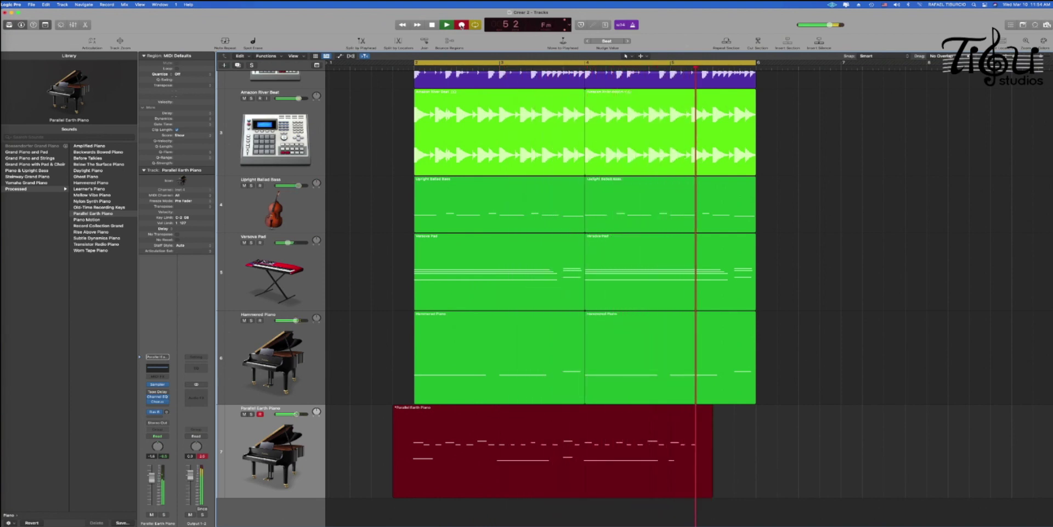
pyautogui.click(461, 24)
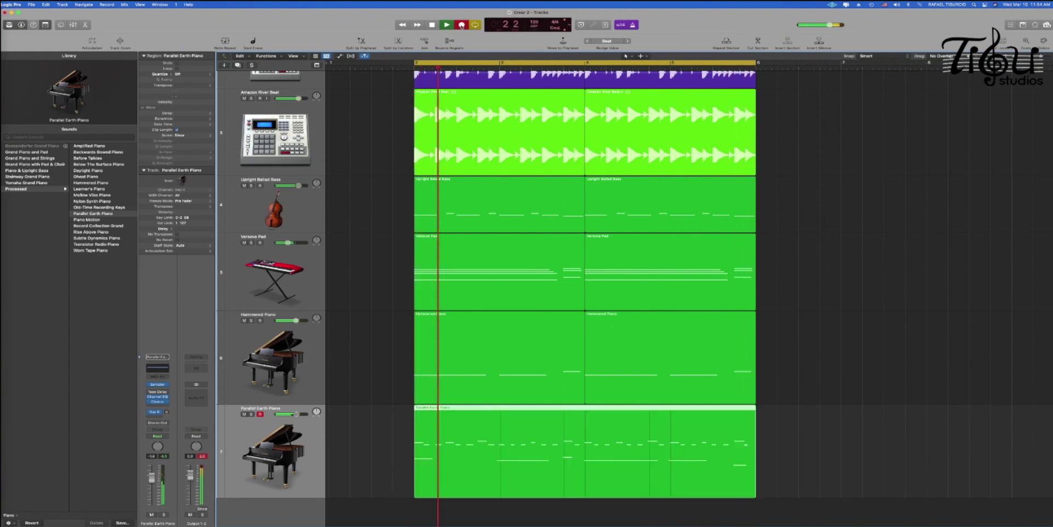
pyautogui.click(187, 75)
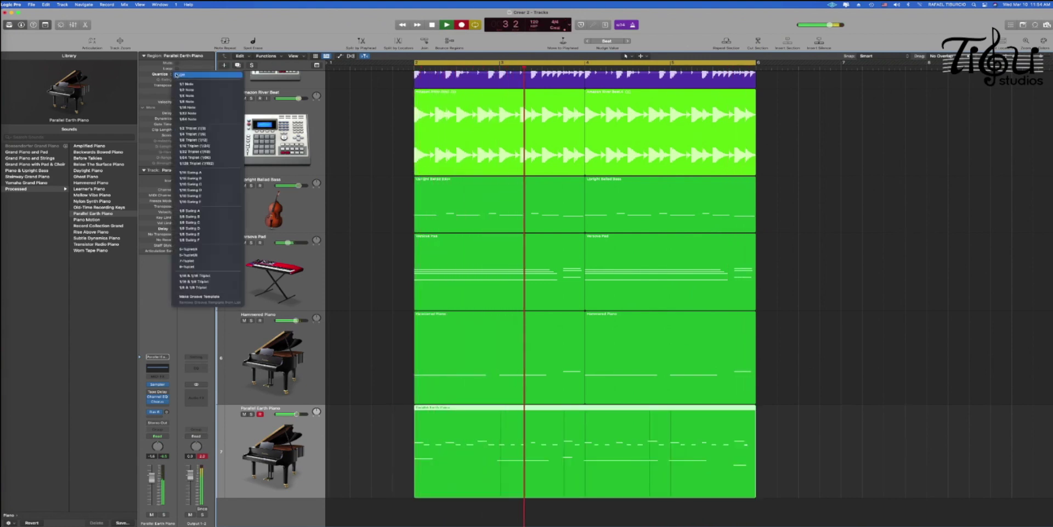
pyautogui.click(192, 109)
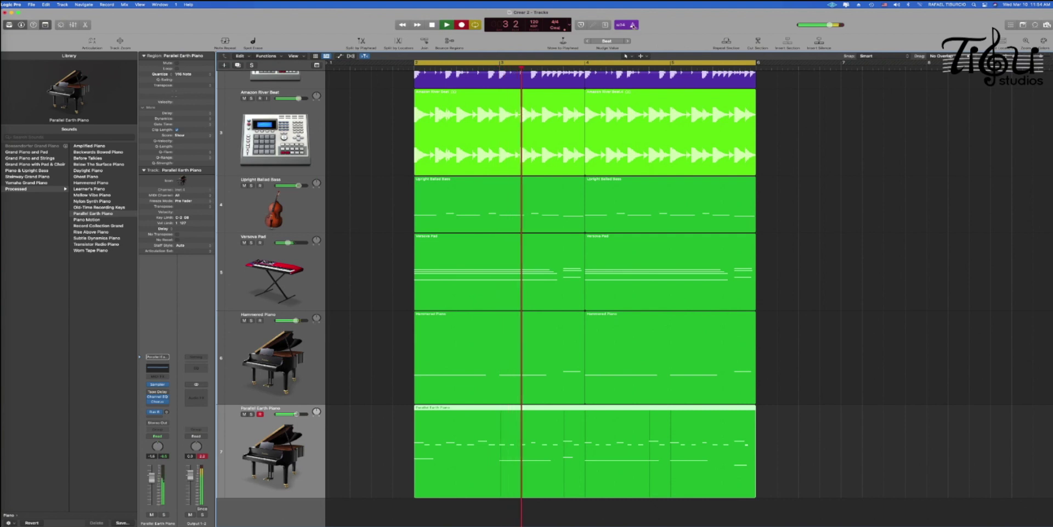
pyautogui.press('x')
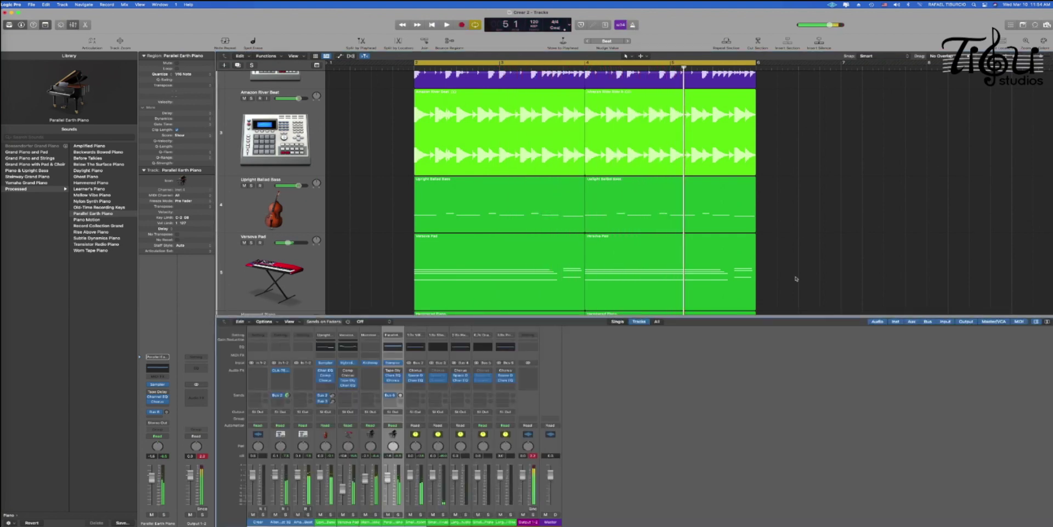
pyautogui.press('x')
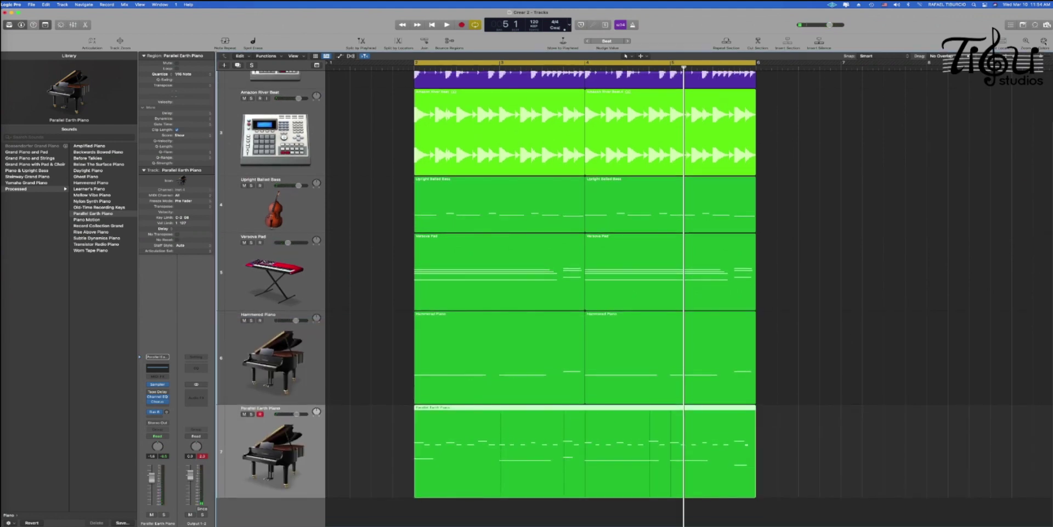
# Colour the Upright Ballad Bass regions red, Versova Pad dark green, Hammered Piano dark purple and Parallel Earth Piano magenta
pyautogui.click(1044, 42)
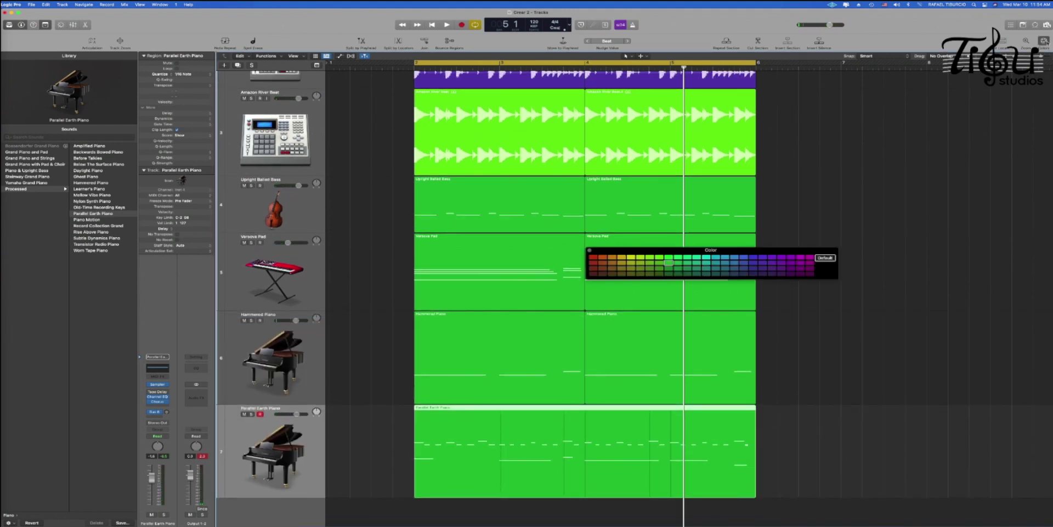
pyautogui.click(311, 219)
pyautogui.click(594, 257)
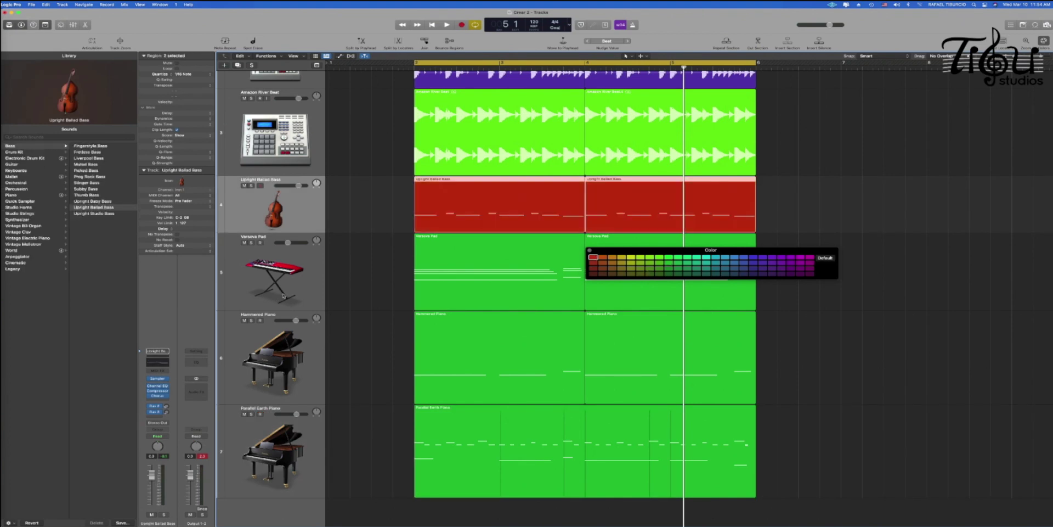
pyautogui.click(297, 292)
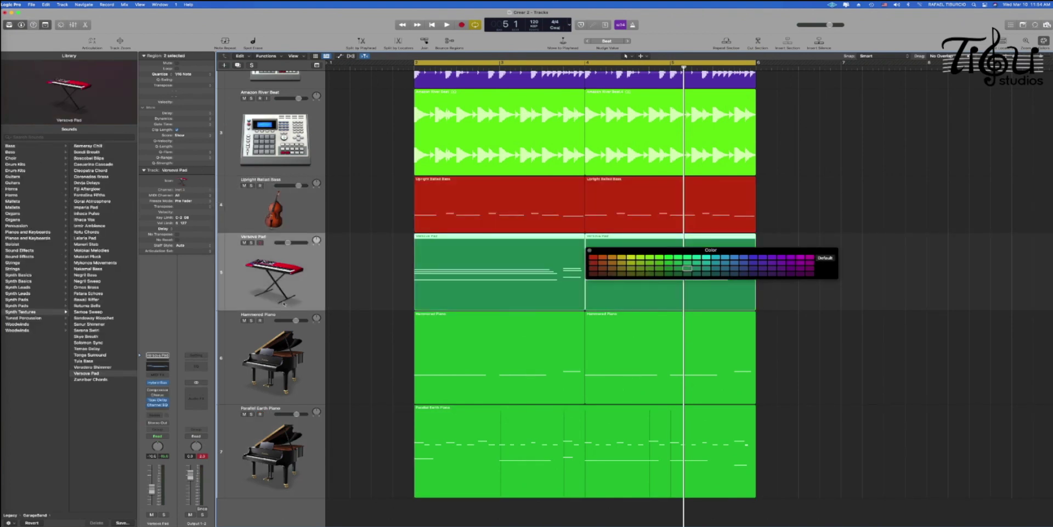
pyautogui.click(314, 359)
pyautogui.click(772, 269)
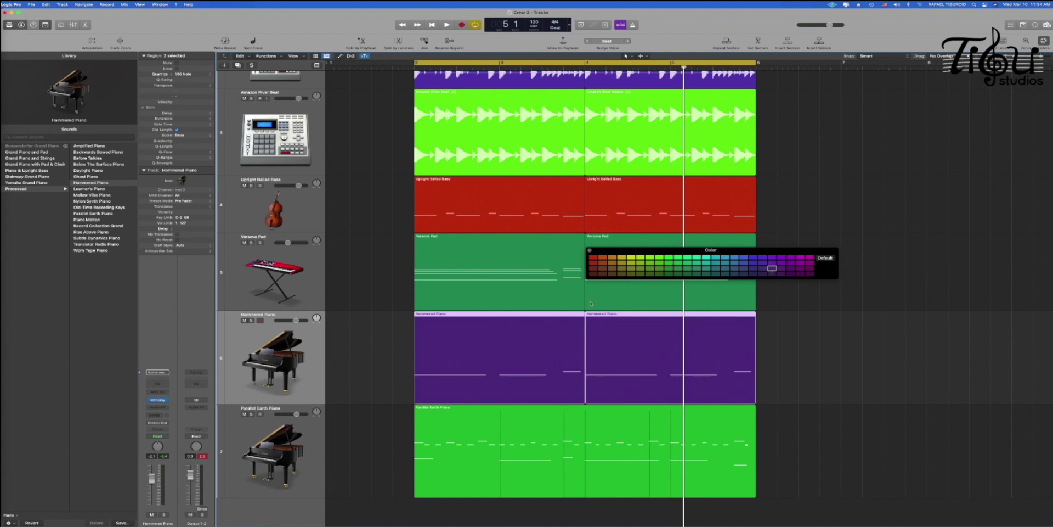
pyautogui.click(300, 444)
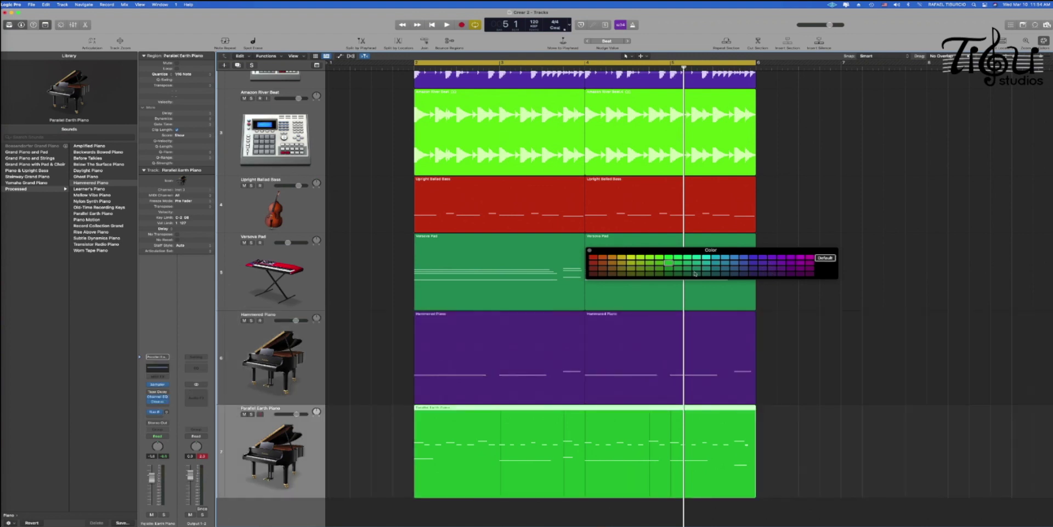
pyautogui.click(800, 258)
pyautogui.click(590, 251)
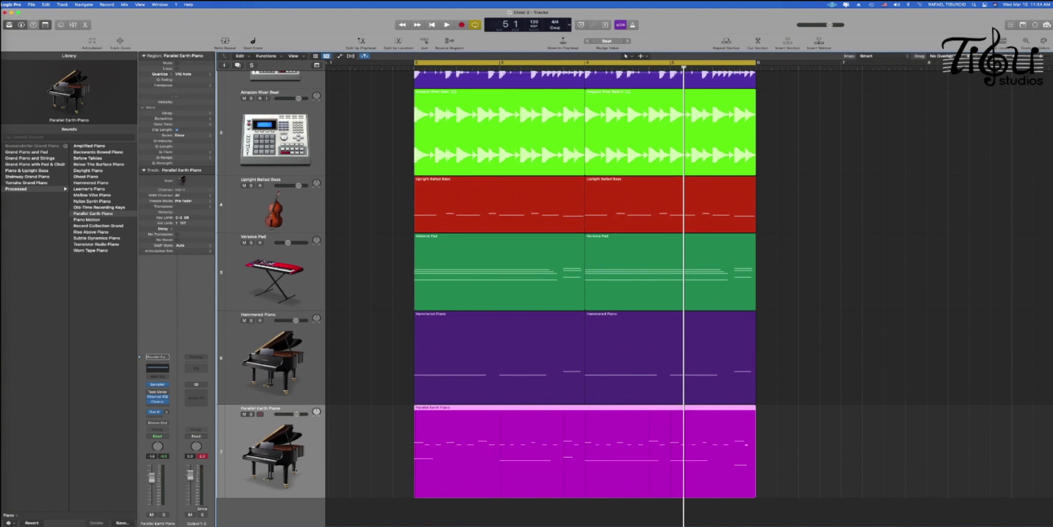
# Duplicate the Parallel Earth Piano track with its patch below the original and play back the groove
pyautogui.press('super+d')
pyautogui.scroll(-4, 300, 472)
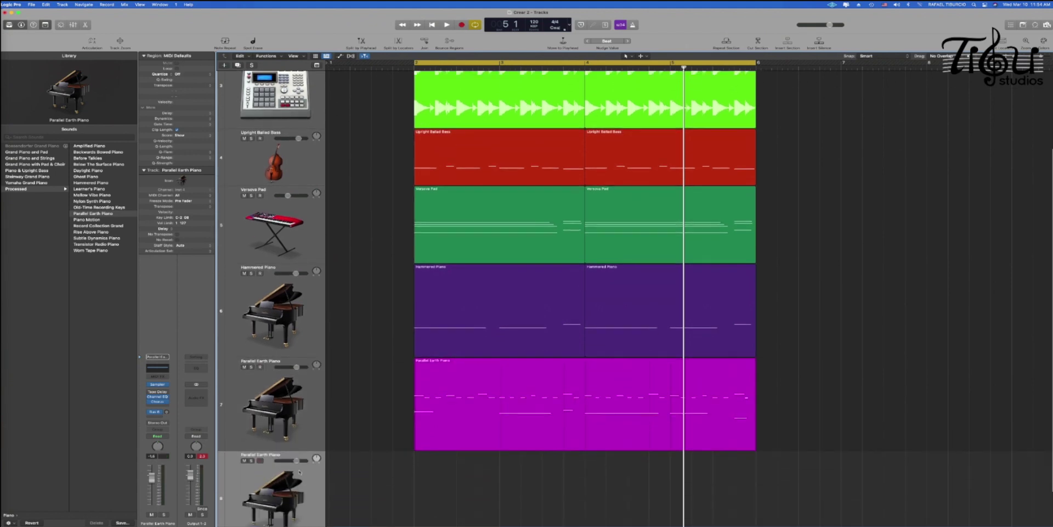
pyautogui.press('space')
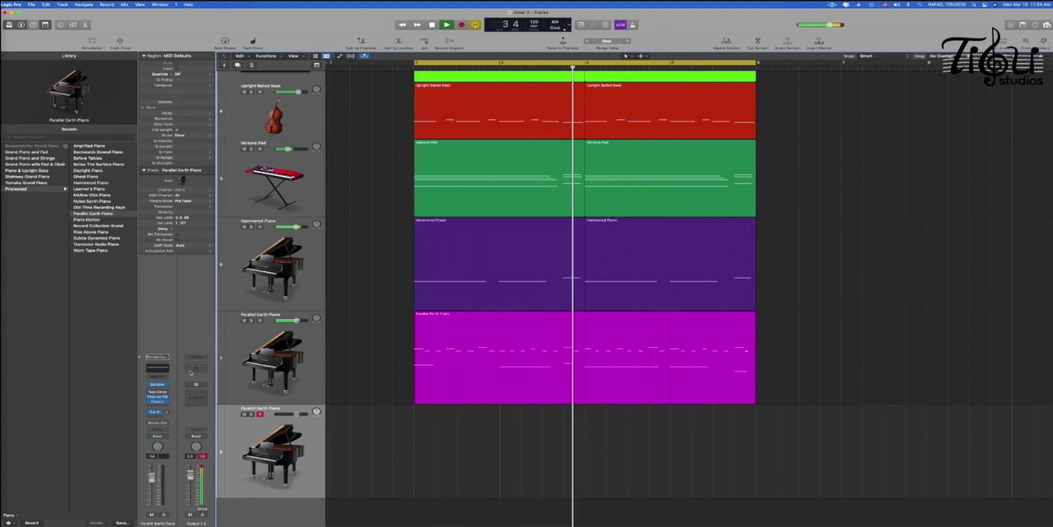
pyautogui.press('space')
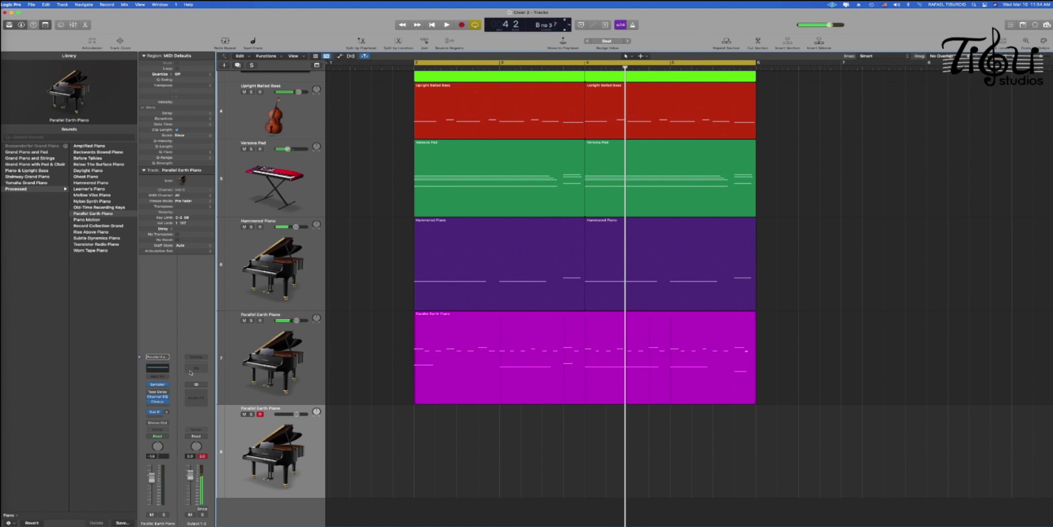
# Search the sound library for "string", audition Xtra String Ens Trill 2 and String Vox, and load String Ensemble on the new track
pyautogui.click(19, 138)
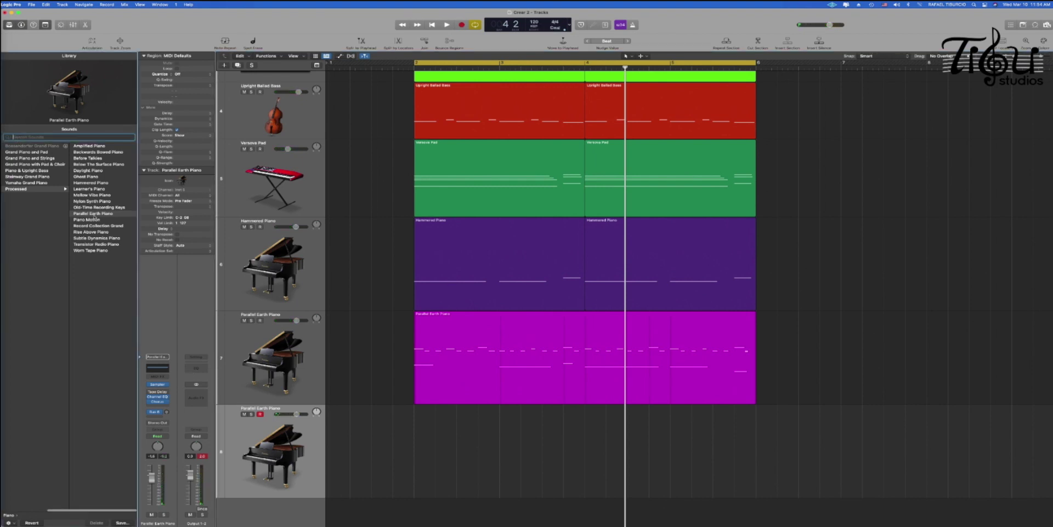
pyautogui.write('string')
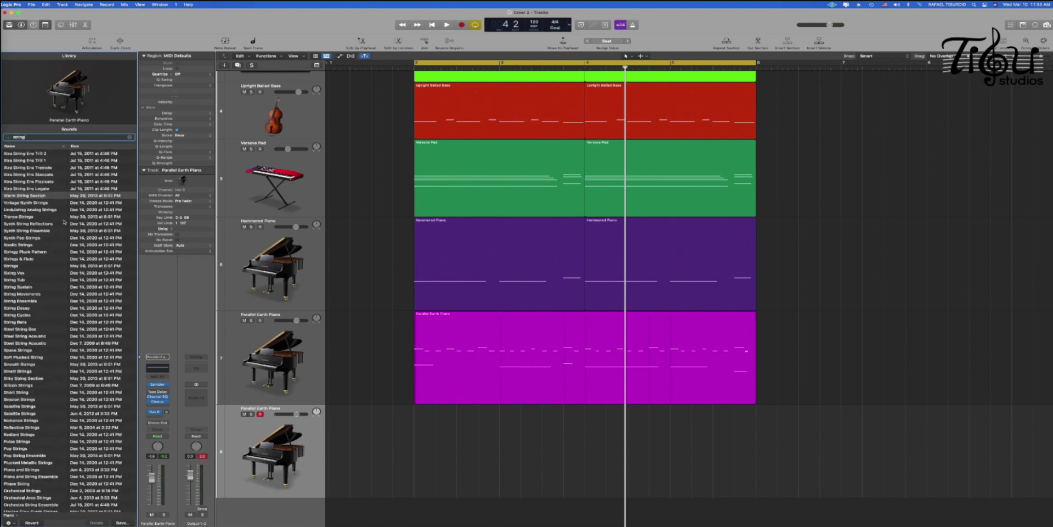
pyautogui.click(38, 154)
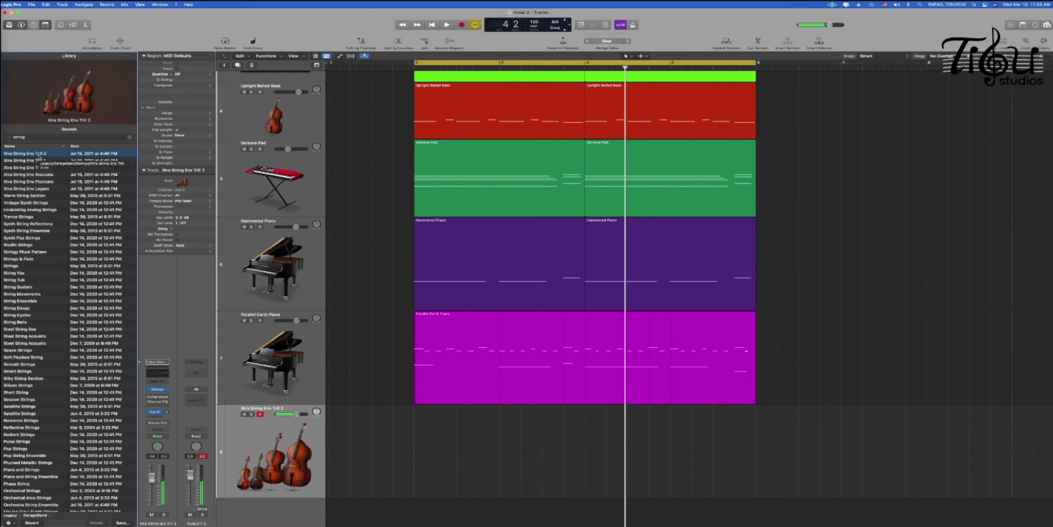
pyautogui.click(14, 272)
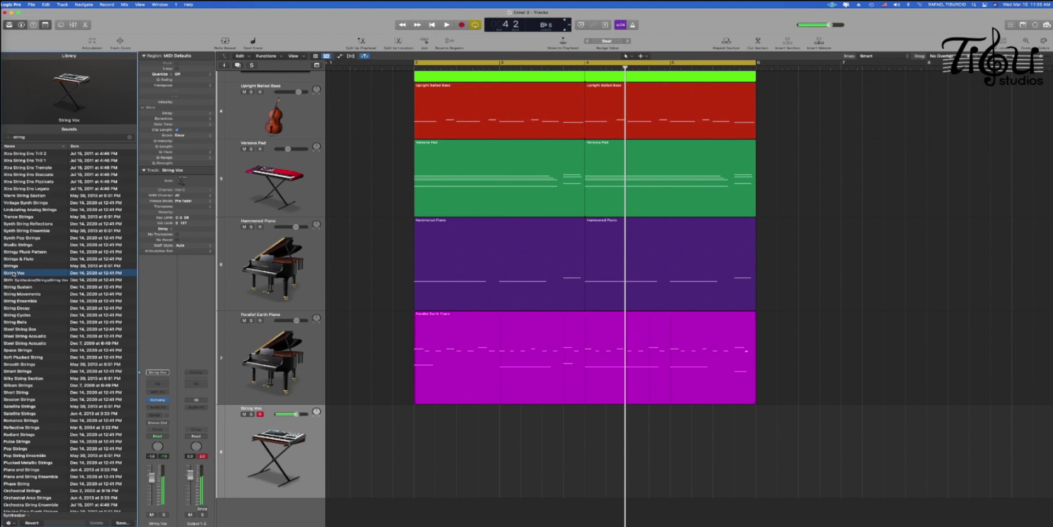
pyautogui.click(87, 285)
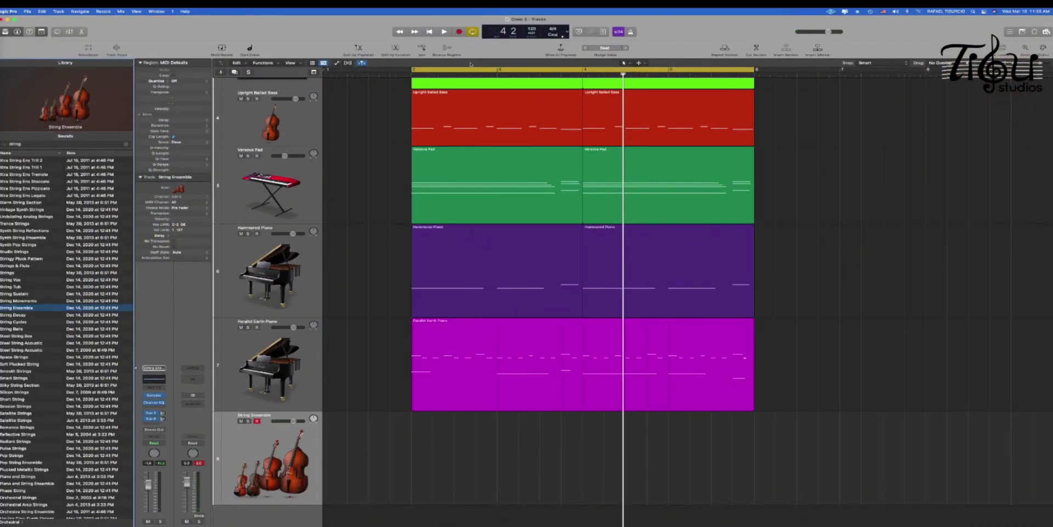
# Record a string part on the String Ensemble track across bars 2 to 6
pyautogui.press('space')
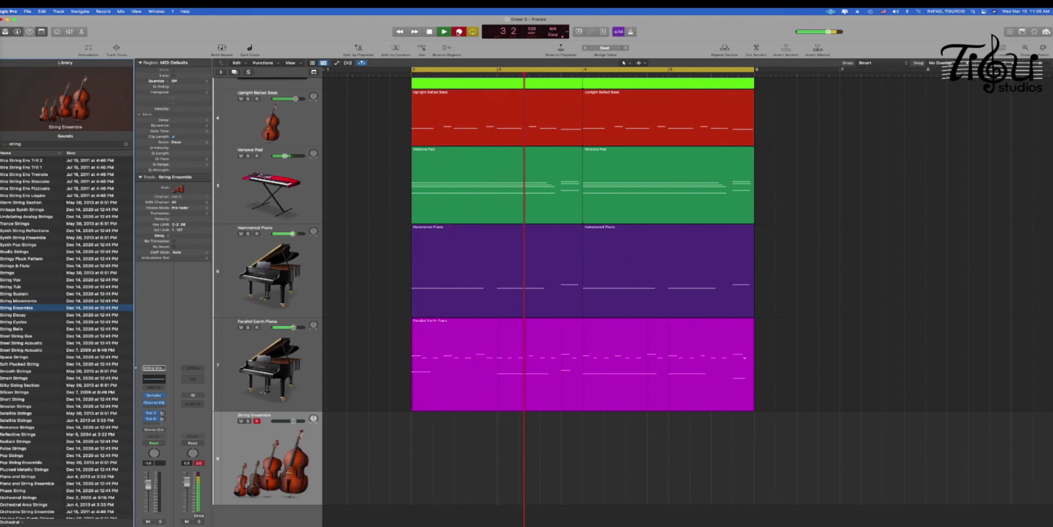
pyautogui.press('r')
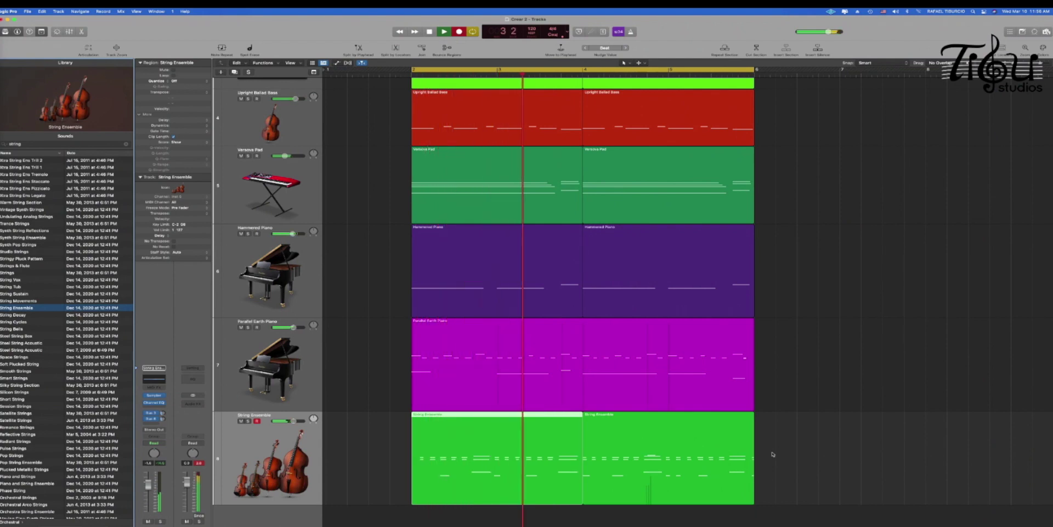
# Solo the String Ensemble track, reroute its first send to the small-room reverb on Bus 2, audition it and unsolo the track
pyautogui.click(248, 421)
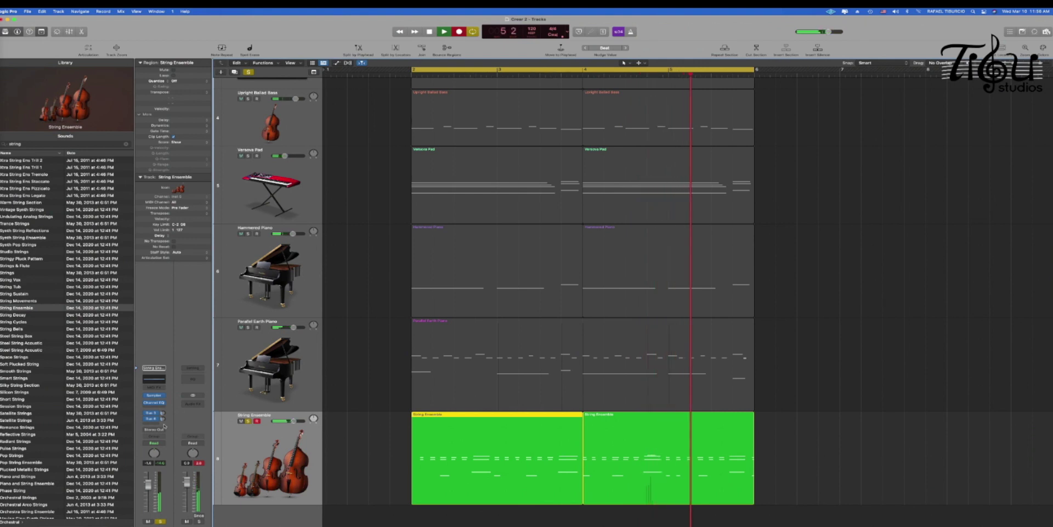
pyautogui.click(165, 406)
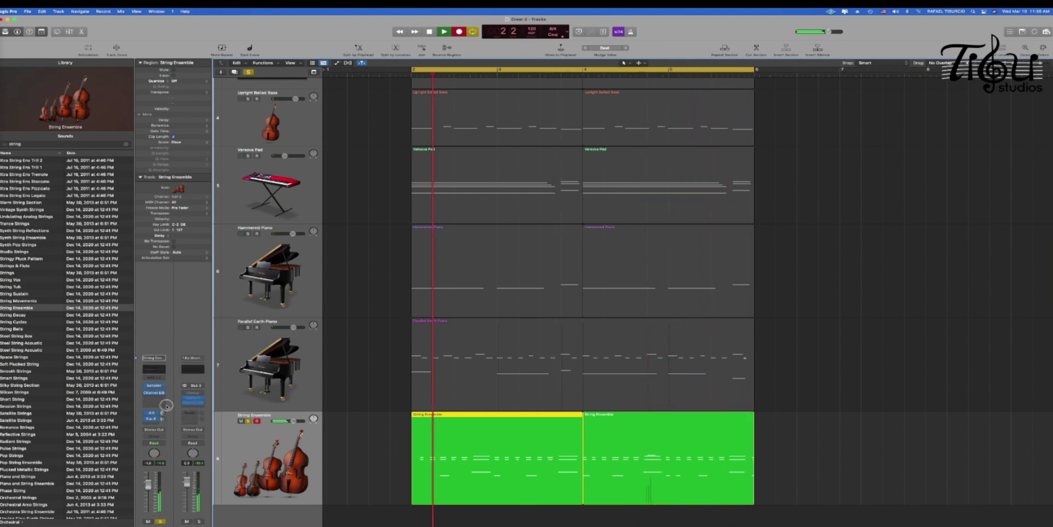
pyautogui.press('space')
pyautogui.click(154, 413)
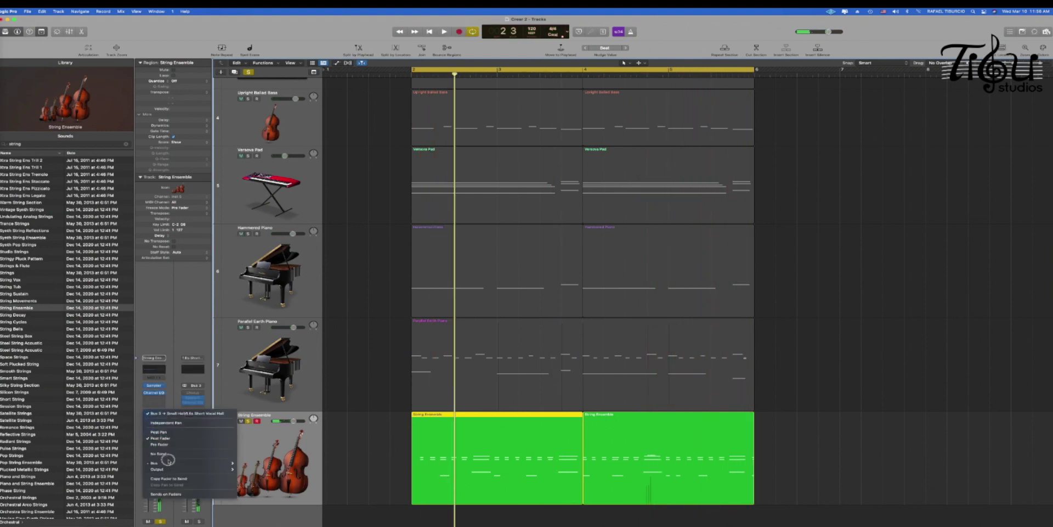
pyautogui.moveTo(168, 464)
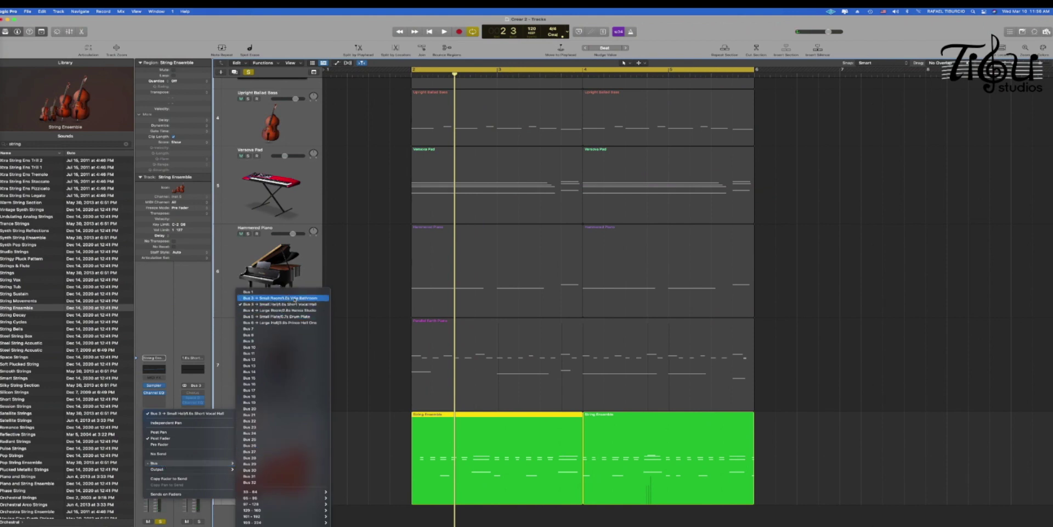
pyautogui.click(295, 298)
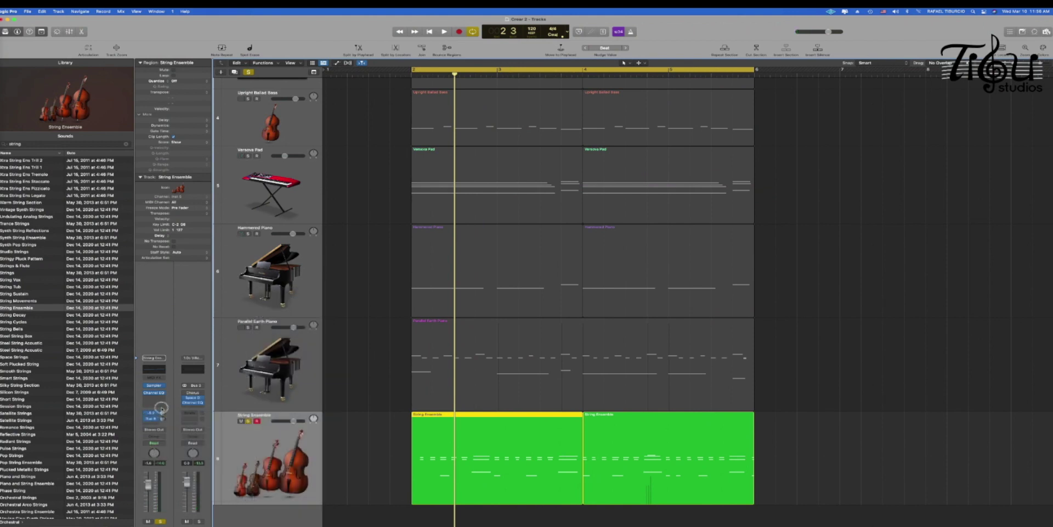
pyautogui.press('space')
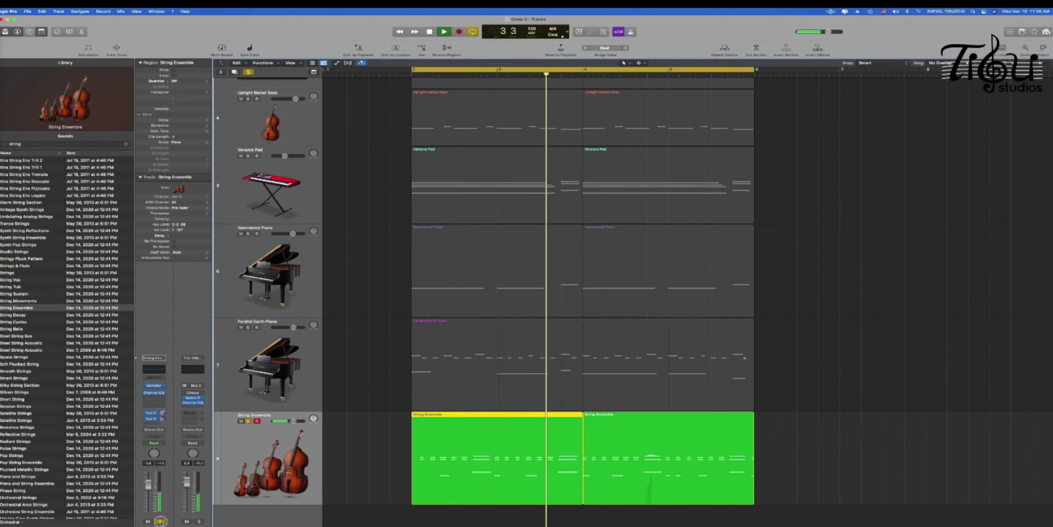
pyautogui.click(160, 521)
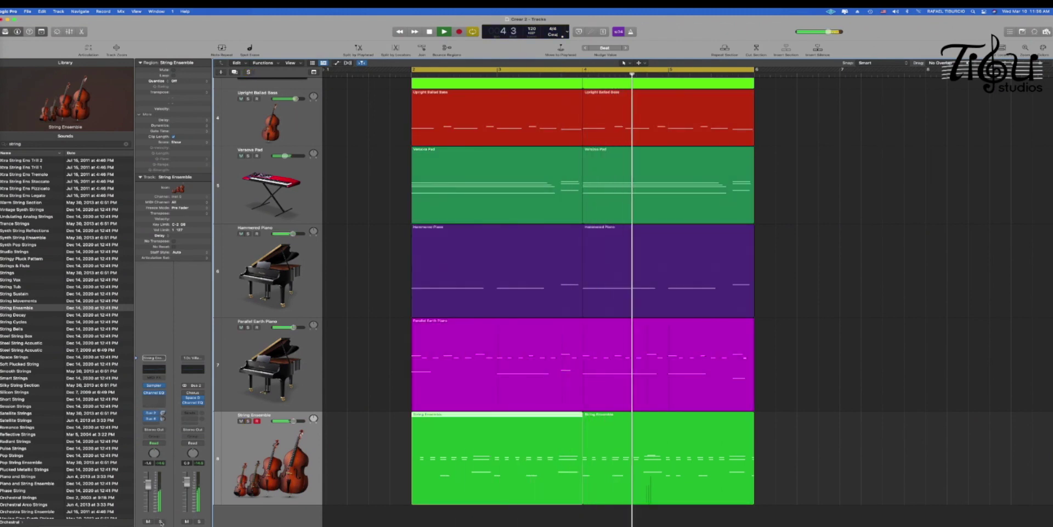
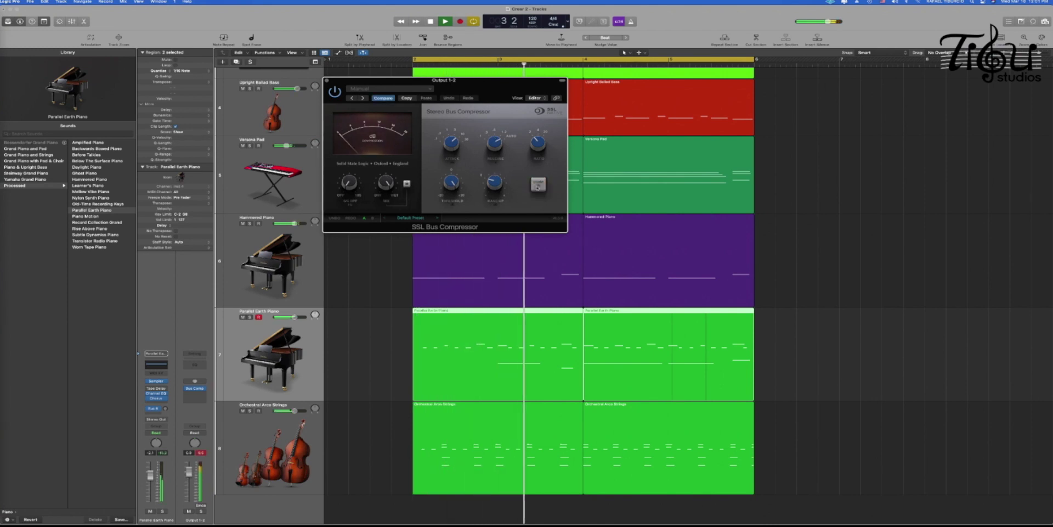
# Engage the SSL Bus Compressor on the stereo output, raise its make-up gain, and compare the mix with and without compression
pyautogui.click(537, 185)
pyautogui.moveTo(493, 183)
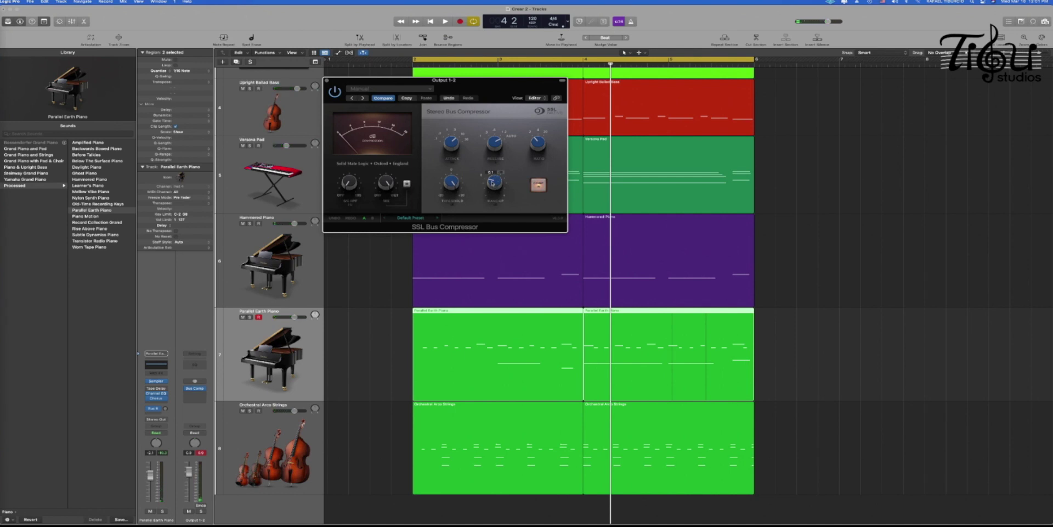
pyautogui.press('space')
pyautogui.moveTo(492, 182); pyautogui.dragTo(493, 175)
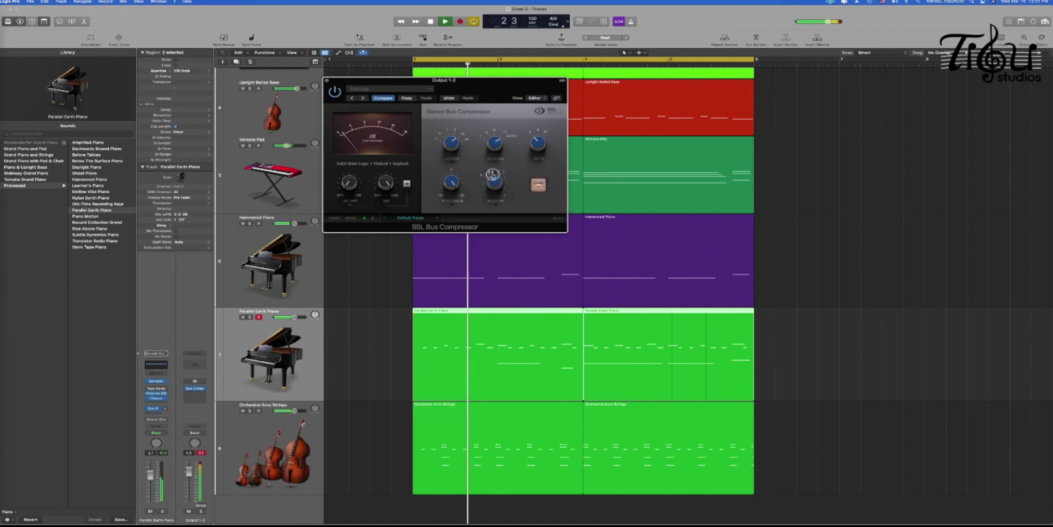
pyautogui.click(536, 185)
pyautogui.click(537, 185)
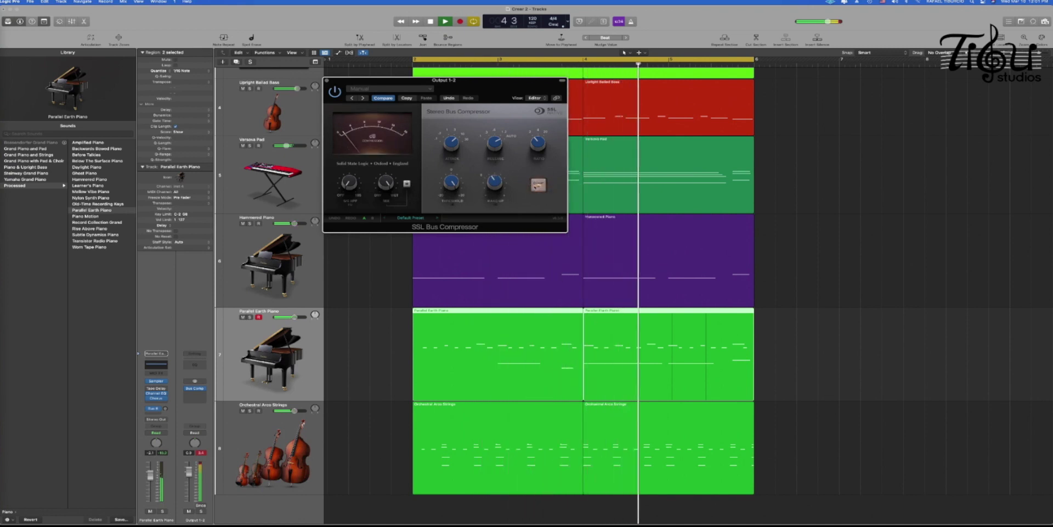
pyautogui.press('space')
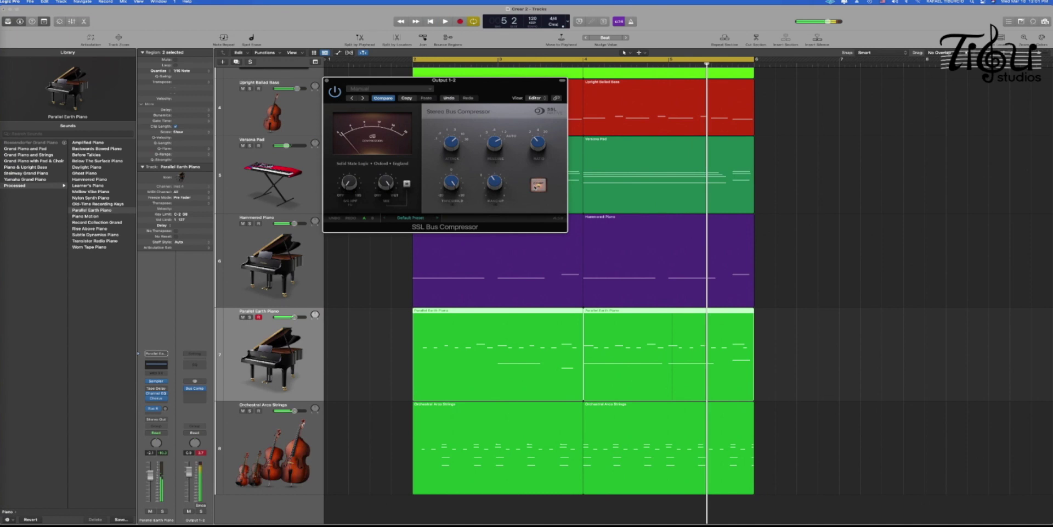
pyautogui.click(307, 341)
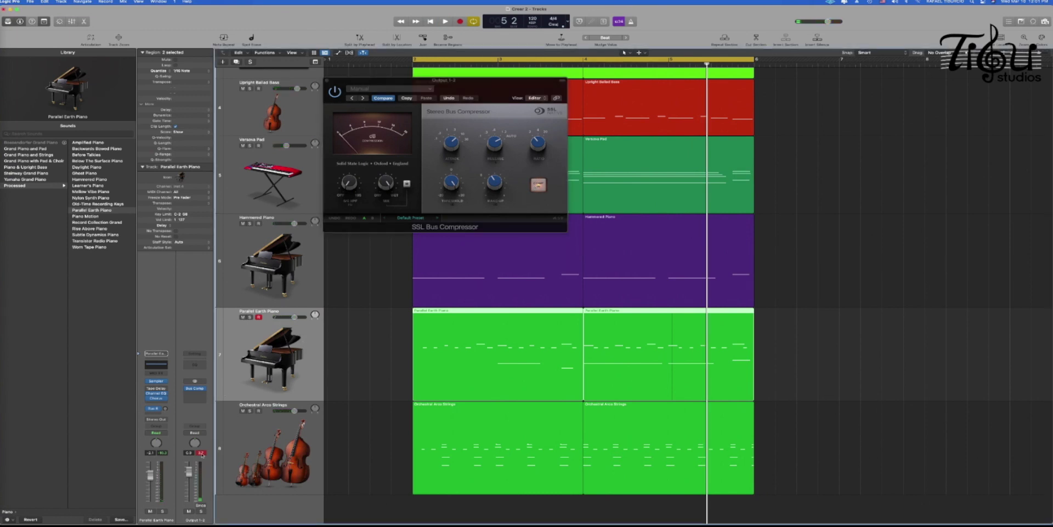
# Insert the stereo bx_digital V3 equalizer after the bus compressor on the stereo output and close the SSL Bus Compressor window
pyautogui.press('space')
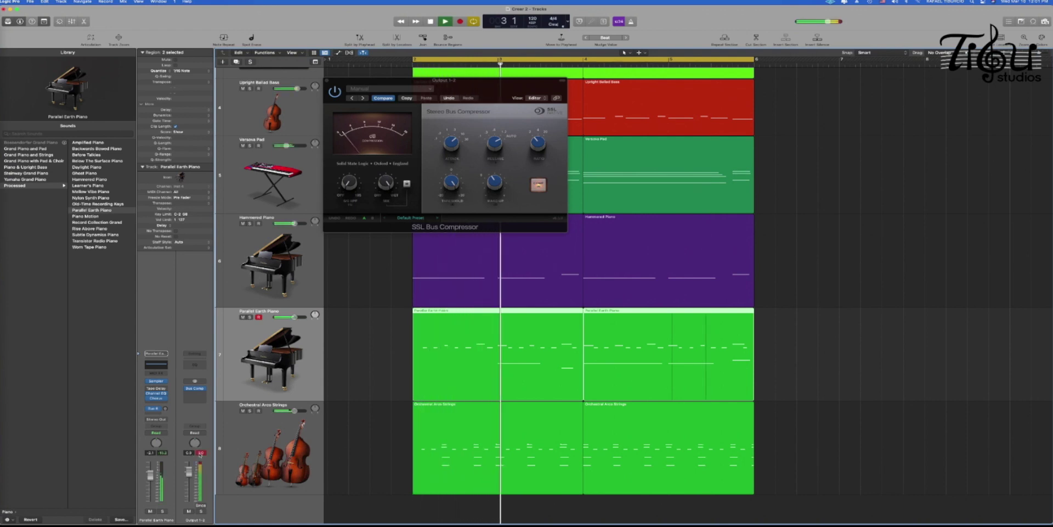
pyautogui.press('space')
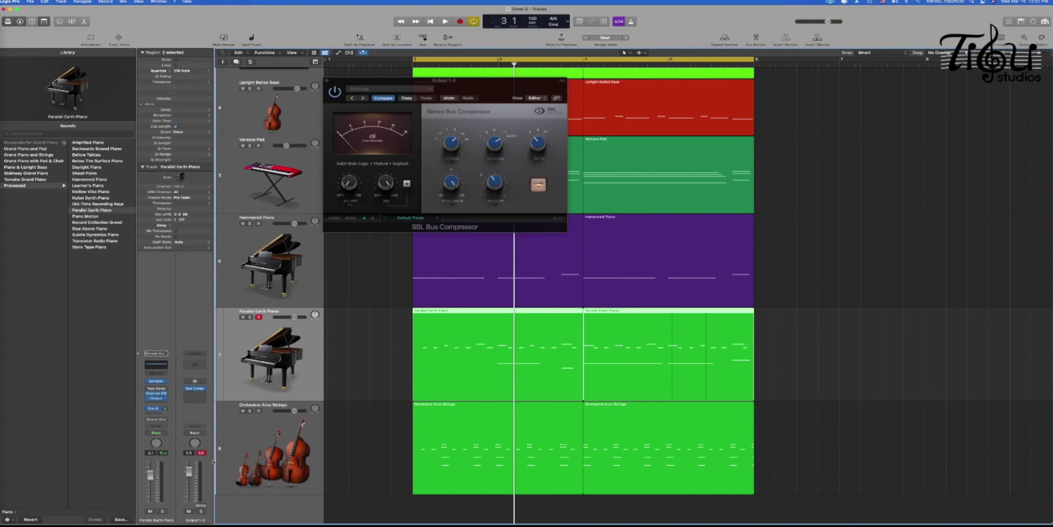
pyautogui.click(203, 389)
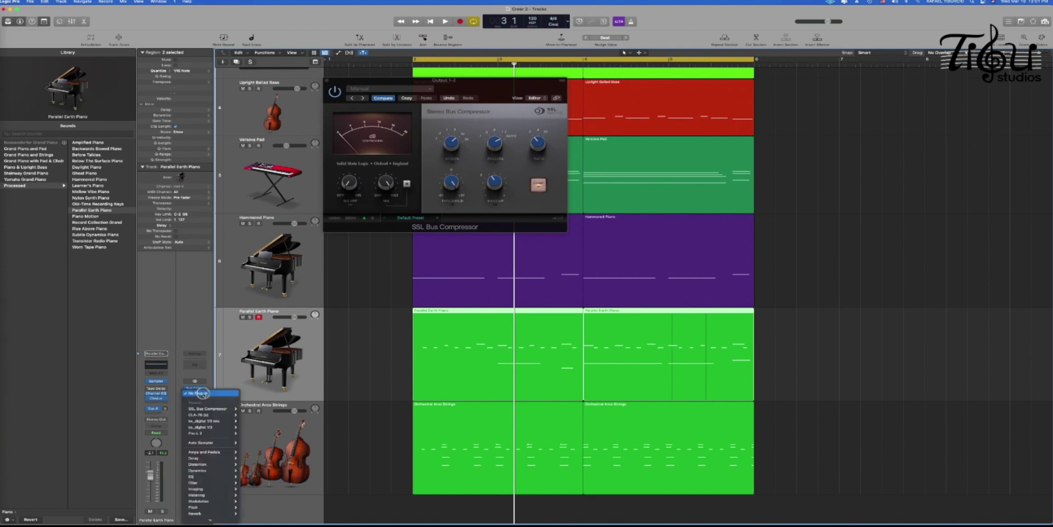
pyautogui.moveTo(211, 420)
pyautogui.click(252, 421)
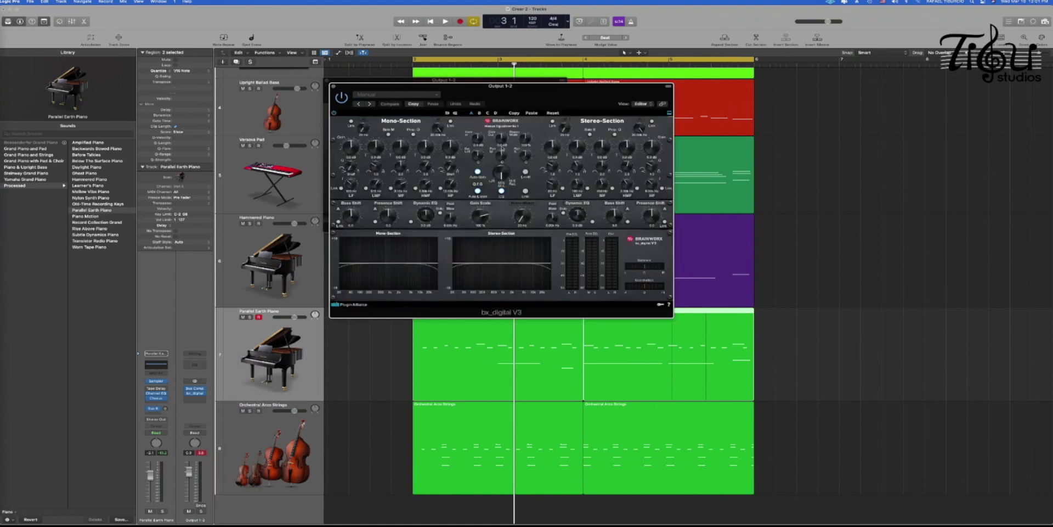
pyautogui.click(483, 82)
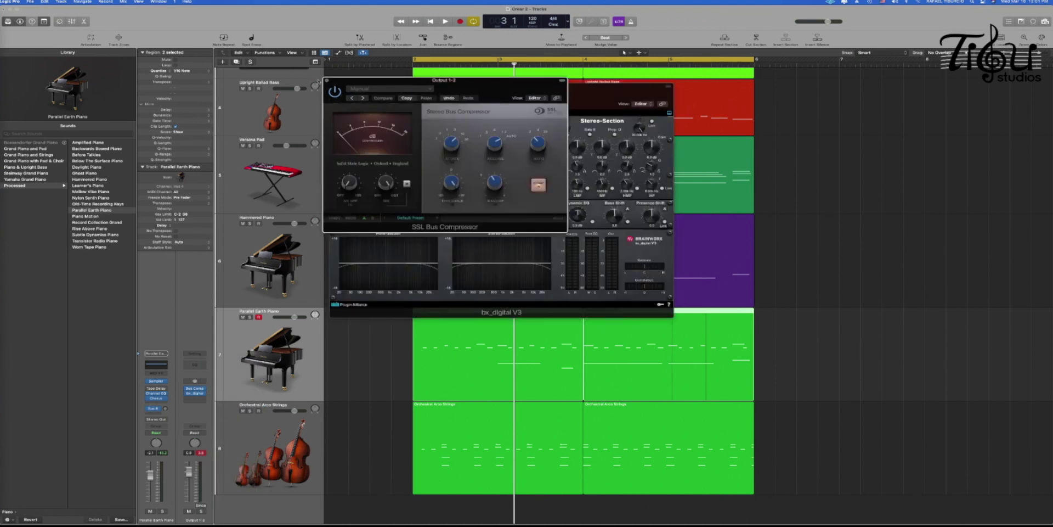
pyautogui.click(327, 81)
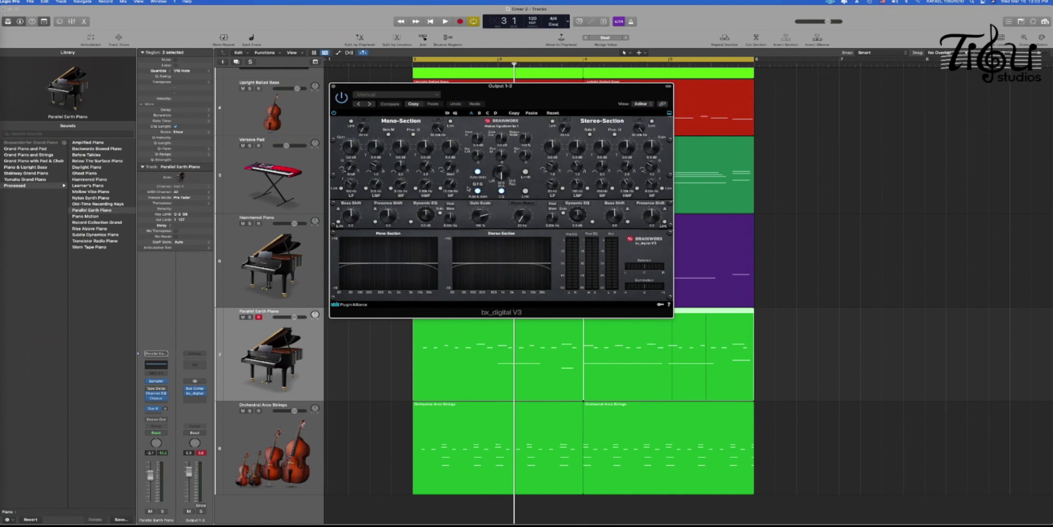
# Raise the mono section's Presence Shift in bx_digital V3 and compare the mix with and without the equalizer
pyautogui.press('space')
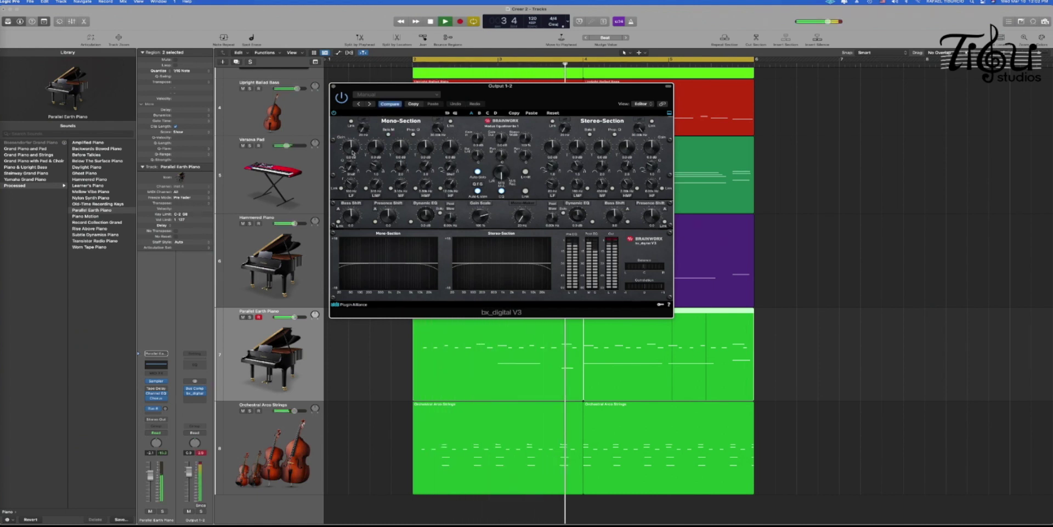
pyautogui.press('space')
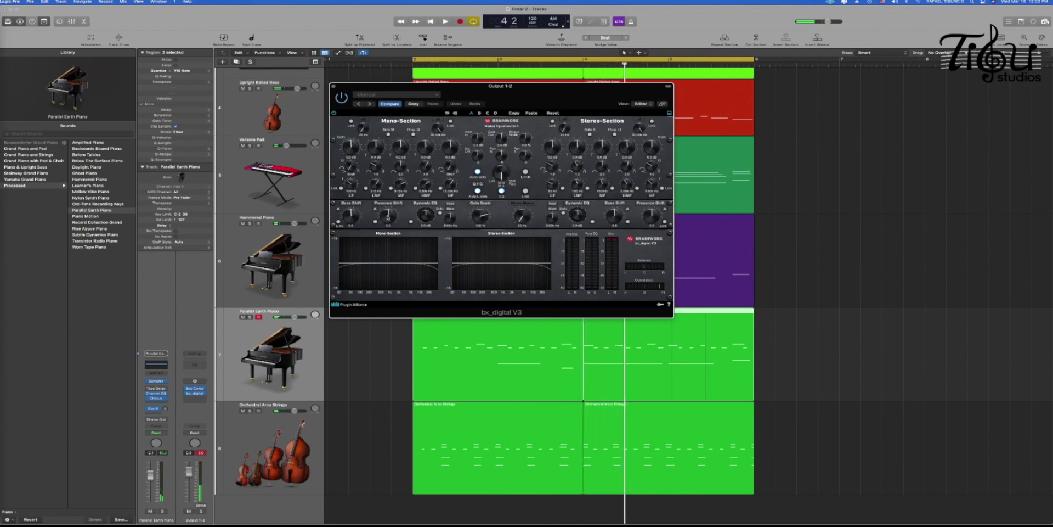
pyautogui.press('space')
pyautogui.moveTo(388, 216); pyautogui.dragTo(388, 210)
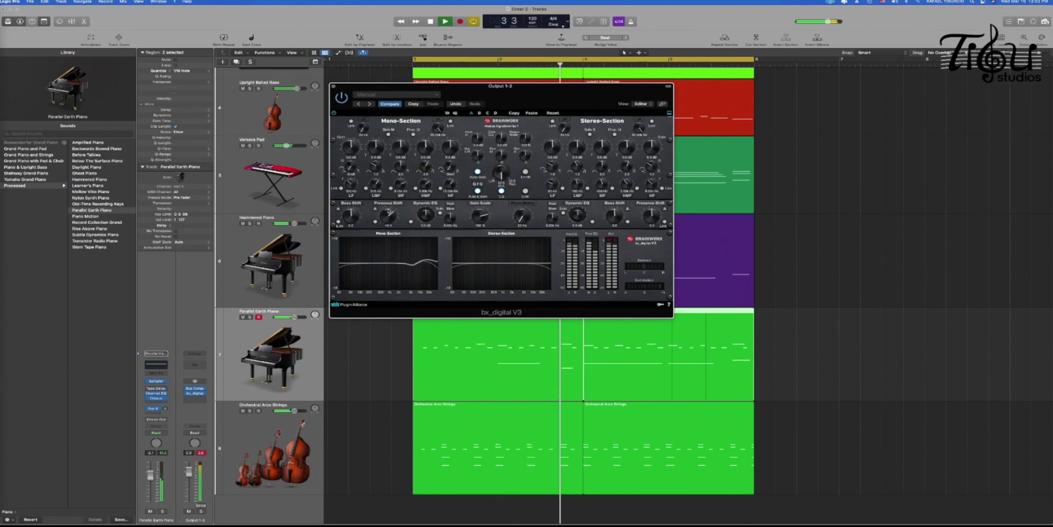
pyautogui.press('space')
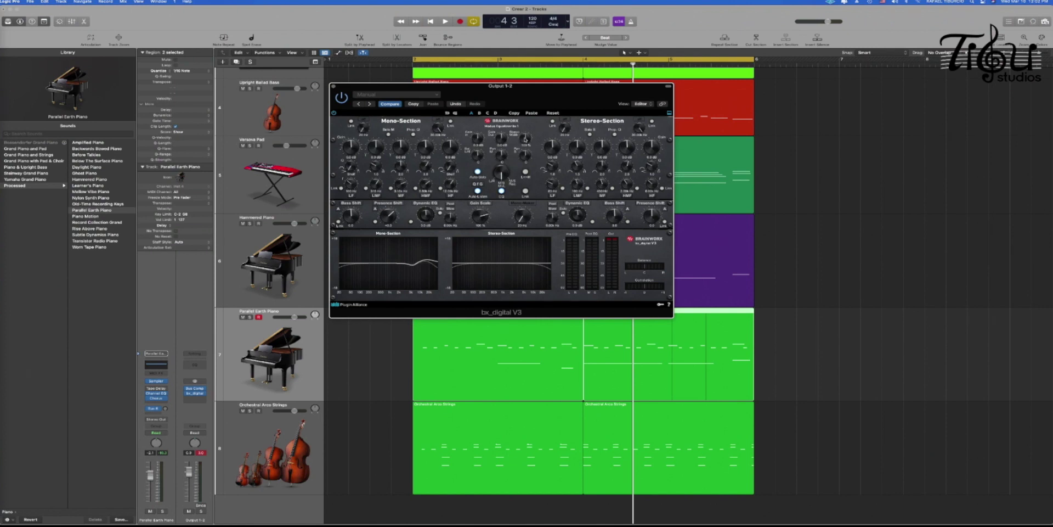
pyautogui.press('space')
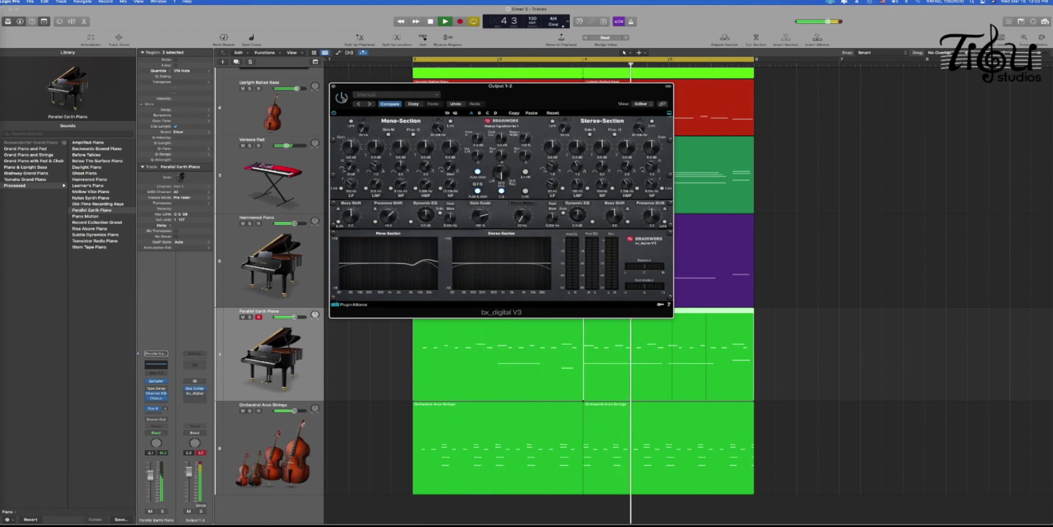
pyautogui.press('space')
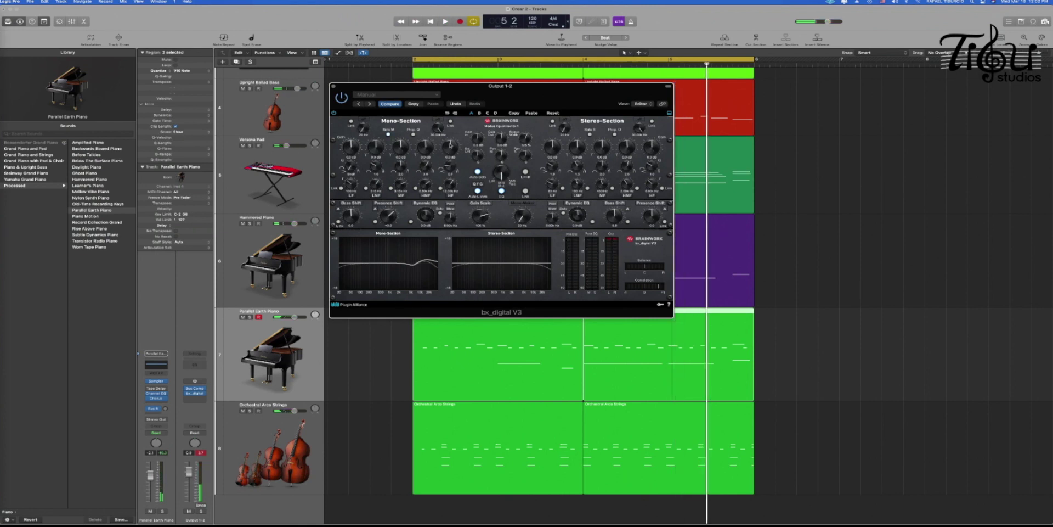
# Boost the mono section's high-frequency gain in bx_digital V3 and audition the mix
pyautogui.moveTo(449, 140); pyautogui.dragTo(450, 138)
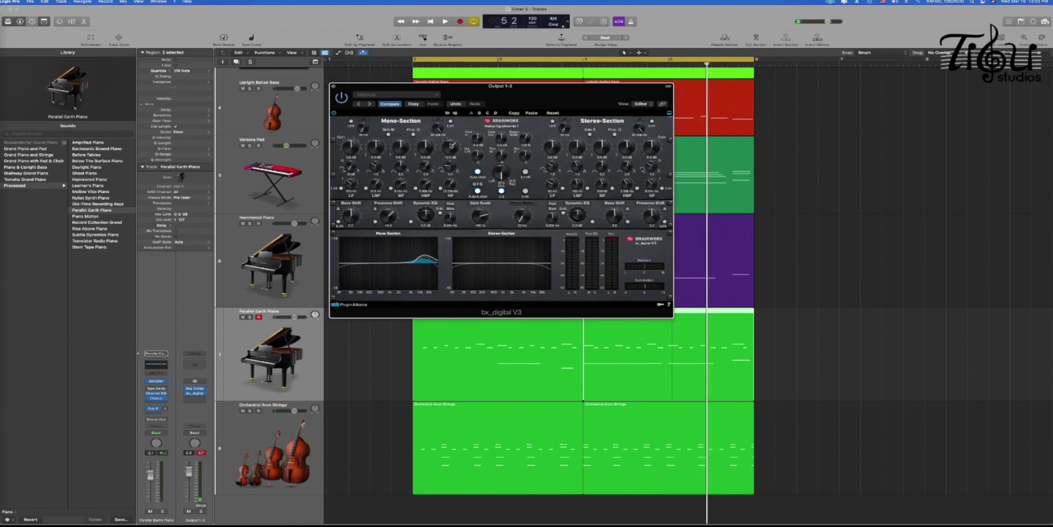
pyautogui.press('space')
pyautogui.moveTo(448, 150); pyautogui.dragTo(449, 146)
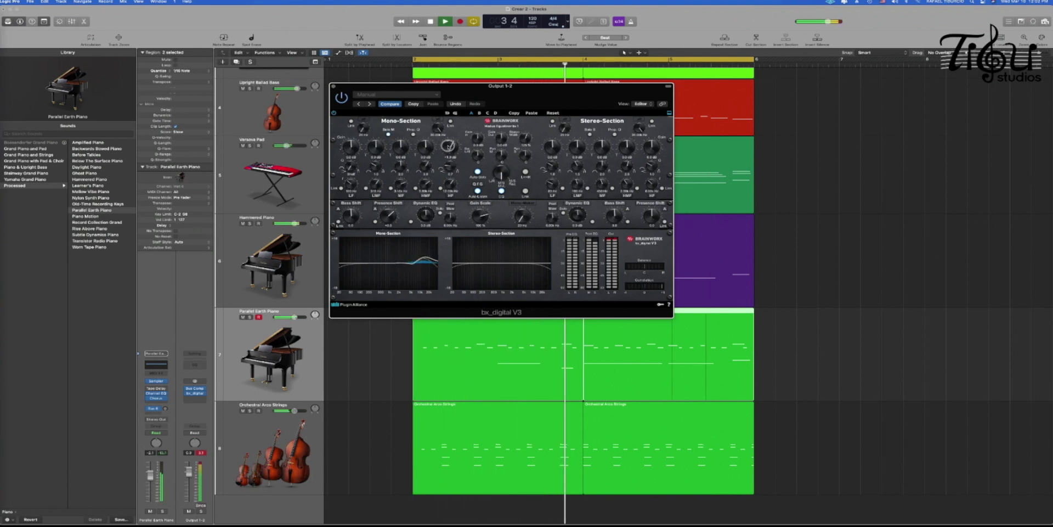
pyautogui.press('space')
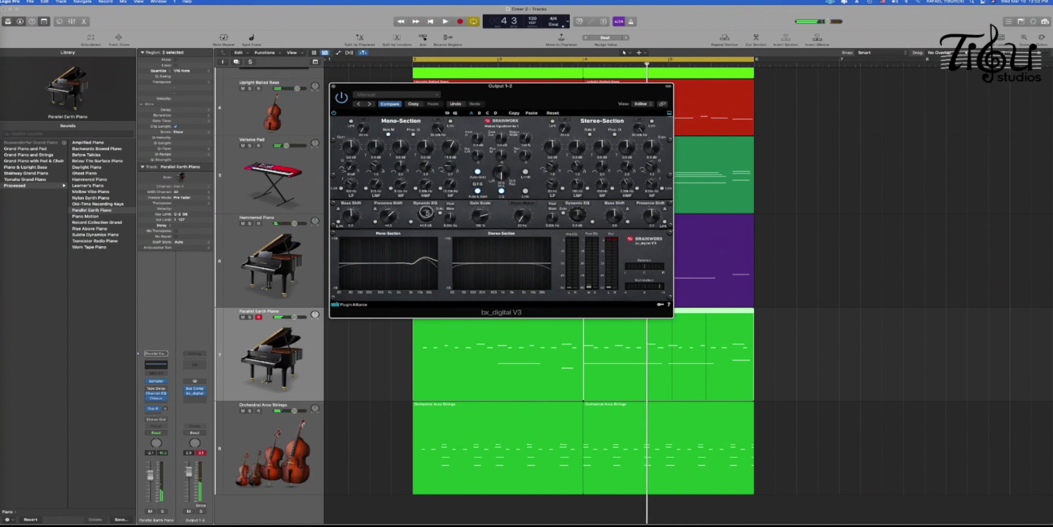
pyautogui.press('space')
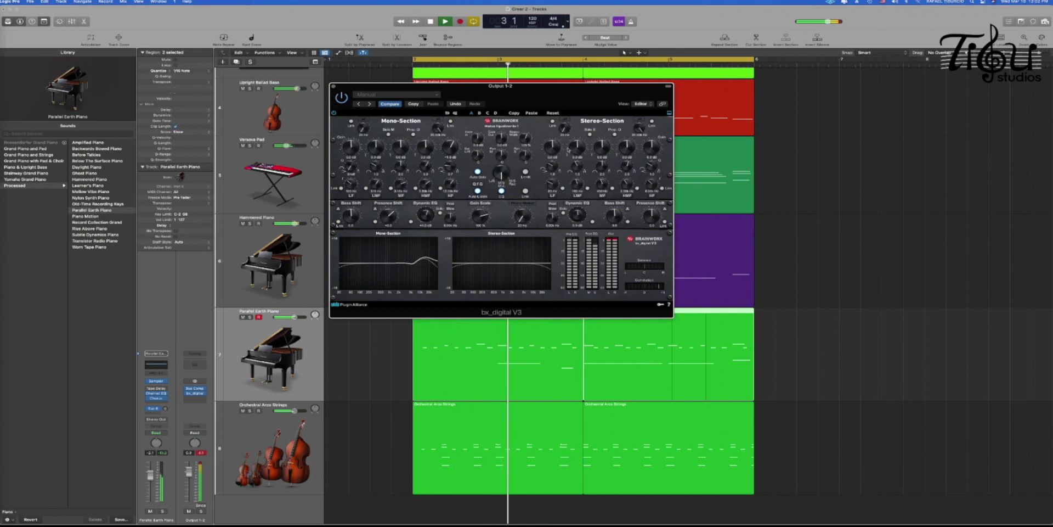
pyautogui.press('space')
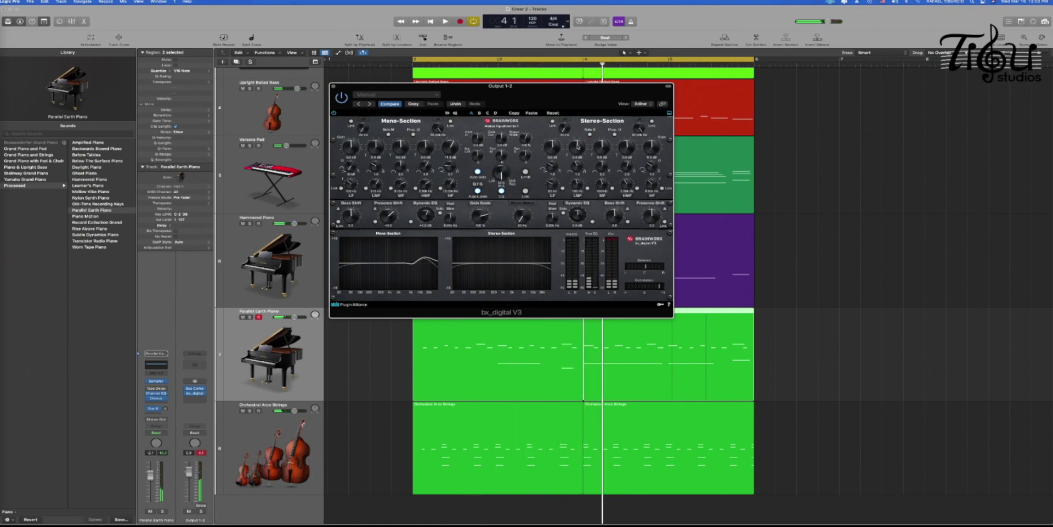
# Clear the clip indicators on the output and in bx_digital V3, and lower the equalizer's Gain Scale while auditioning the mix
pyautogui.press('space')
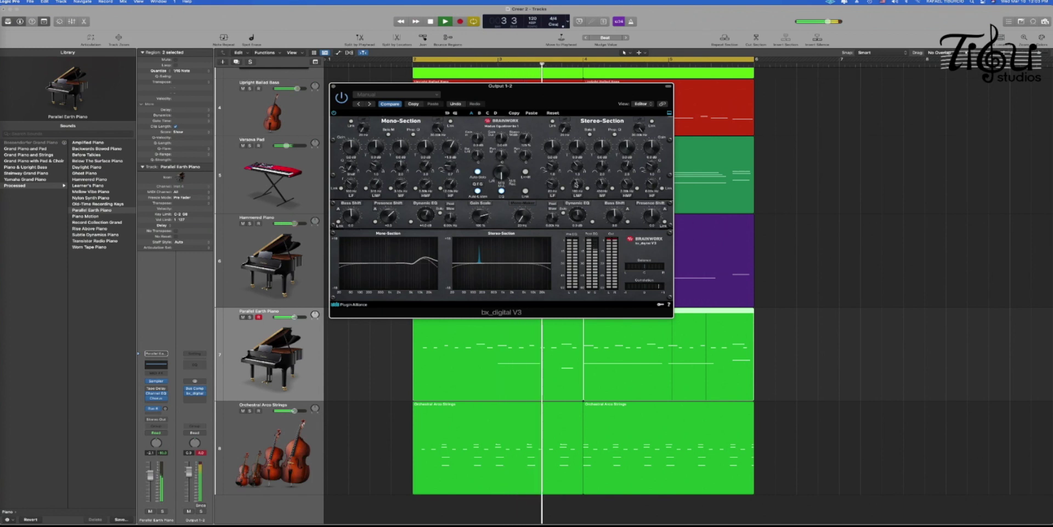
pyautogui.press('space')
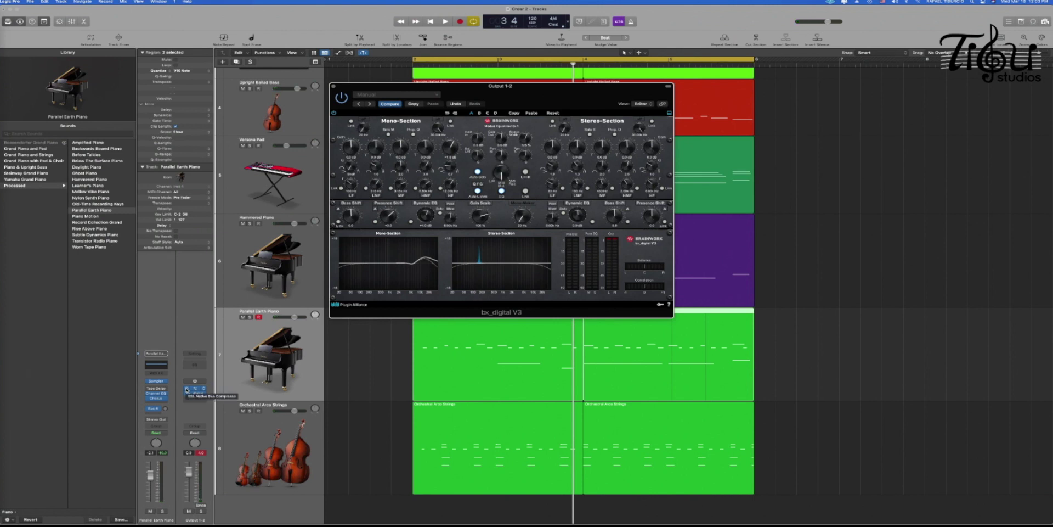
pyautogui.press('space')
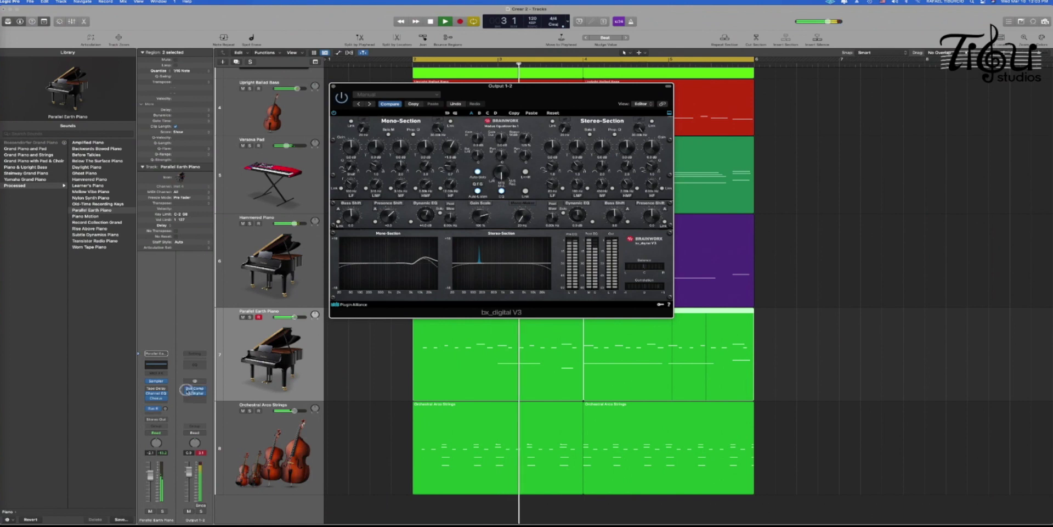
pyautogui.click(201, 452)
pyautogui.press('space')
pyautogui.click(606, 240)
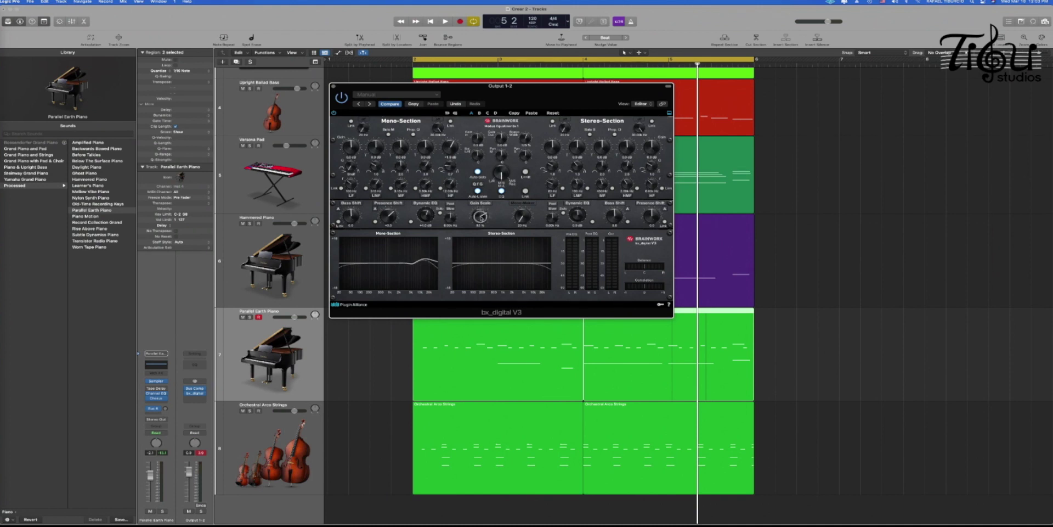
pyautogui.press('space')
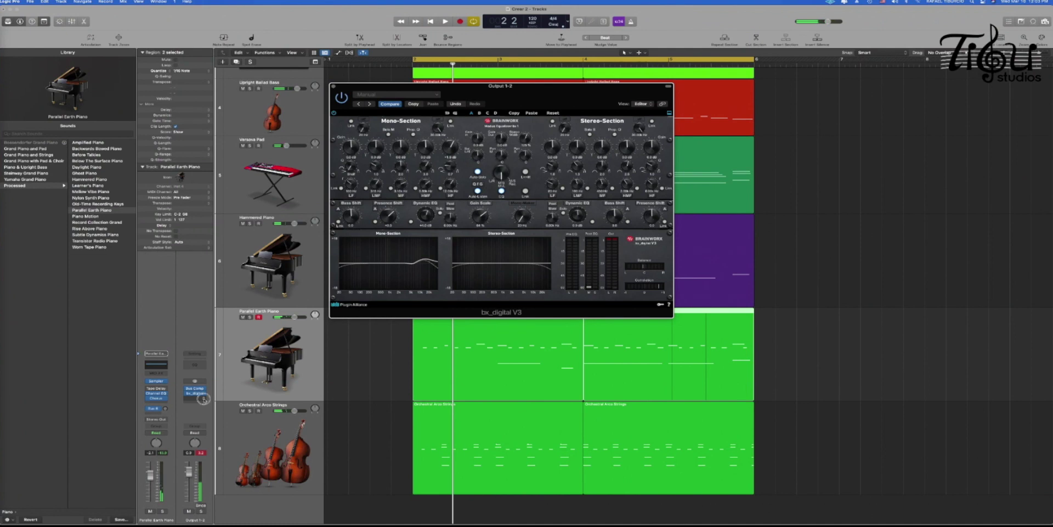
# Insert the stereo FabFilter Pro-L 2 limiter after the equalizer on the stereo output and close the bx_digital V3 window
pyautogui.click(204, 398)
pyautogui.moveTo(212, 439)
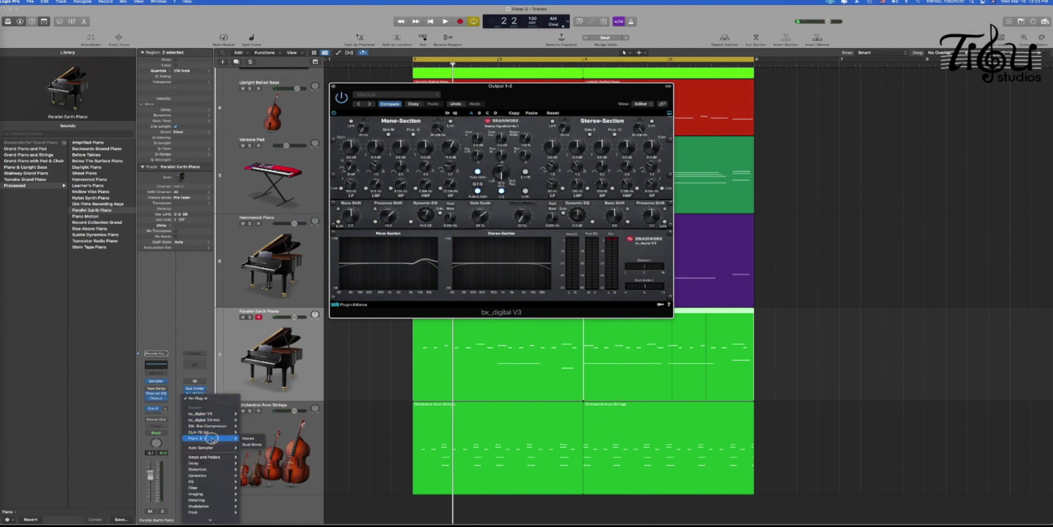
pyautogui.click(247, 437)
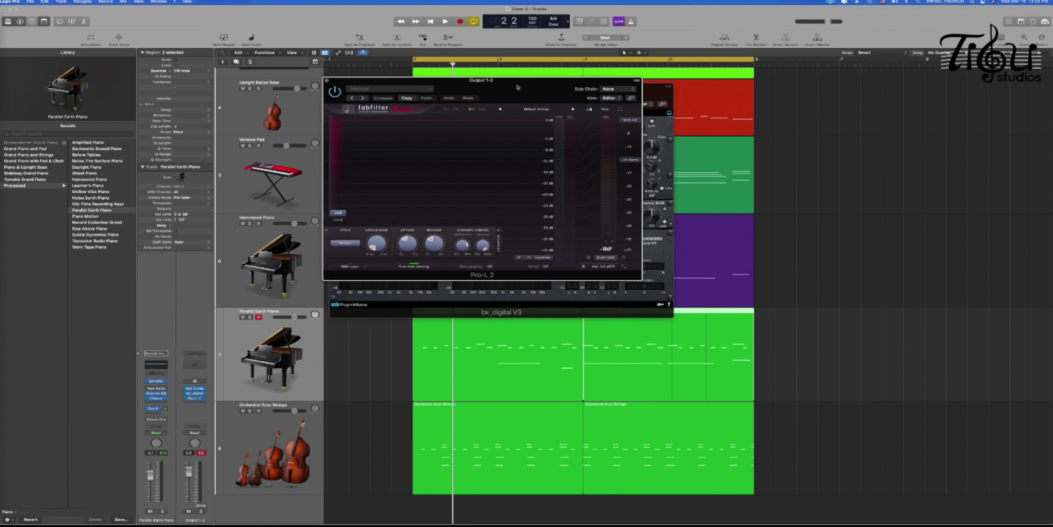
pyautogui.moveTo(517, 82); pyautogui.dragTo(530, 101)
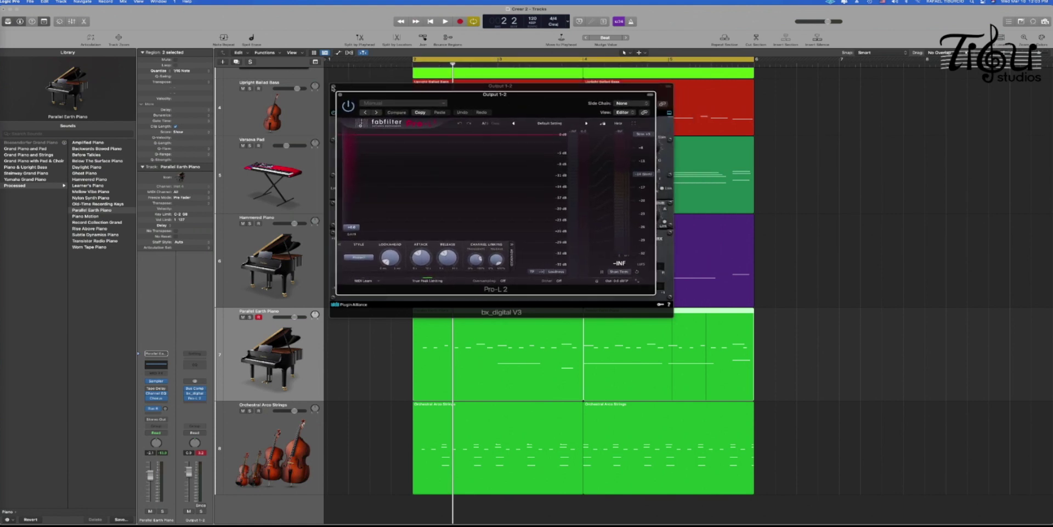
pyautogui.click(333, 87)
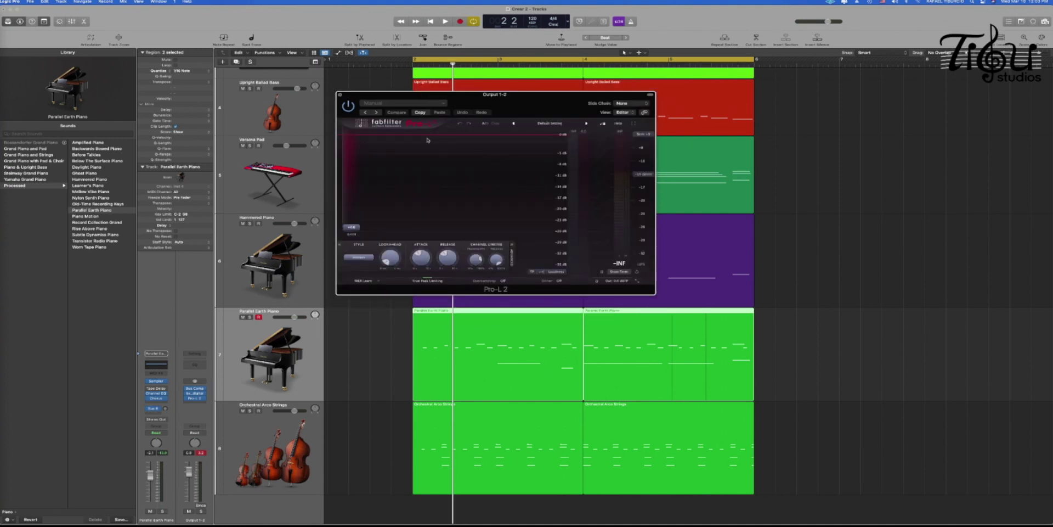
# Raise the Pro-L 2 limiter's gain while the loop plays and audition the limited mix
pyautogui.press('space')
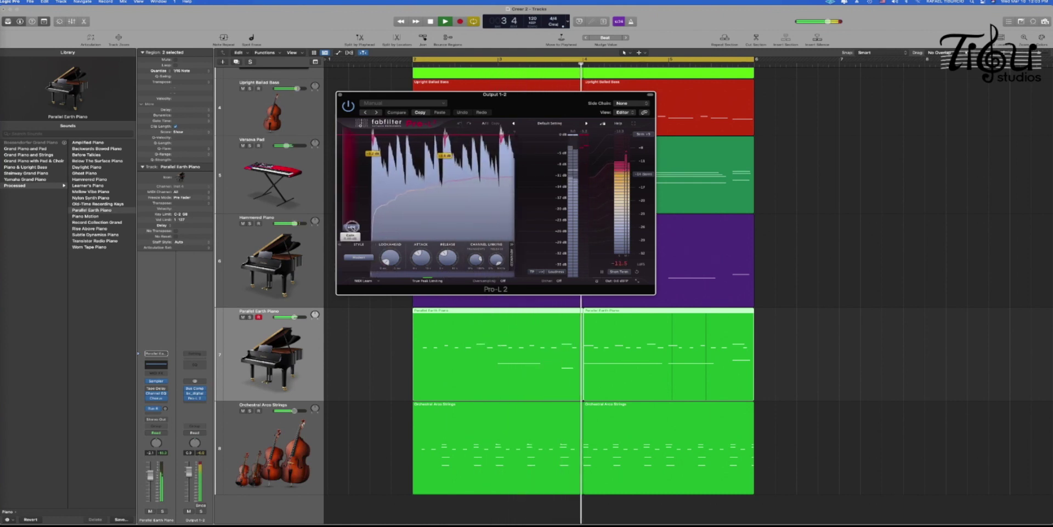
pyautogui.moveTo(351, 227); pyautogui.dragTo(351, 222)
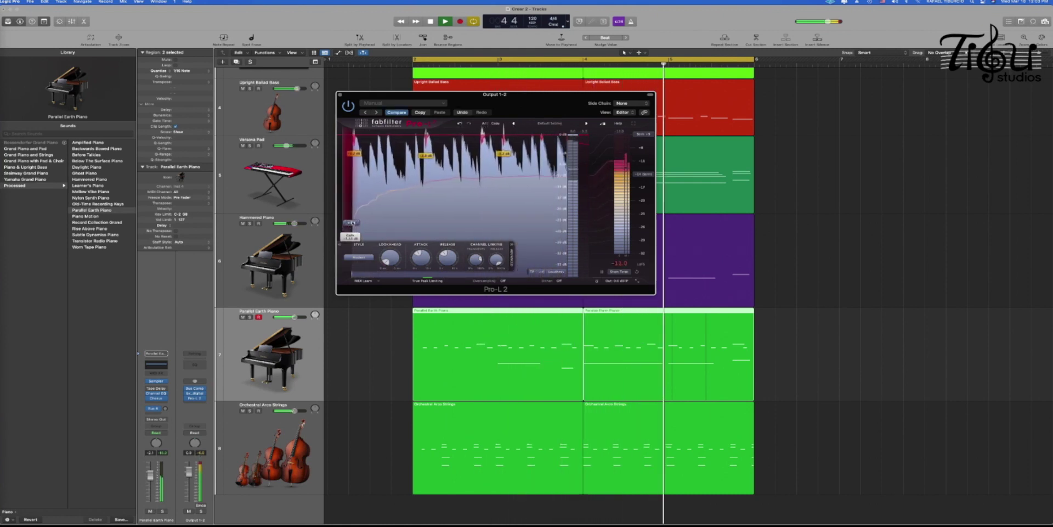
pyautogui.press('space')
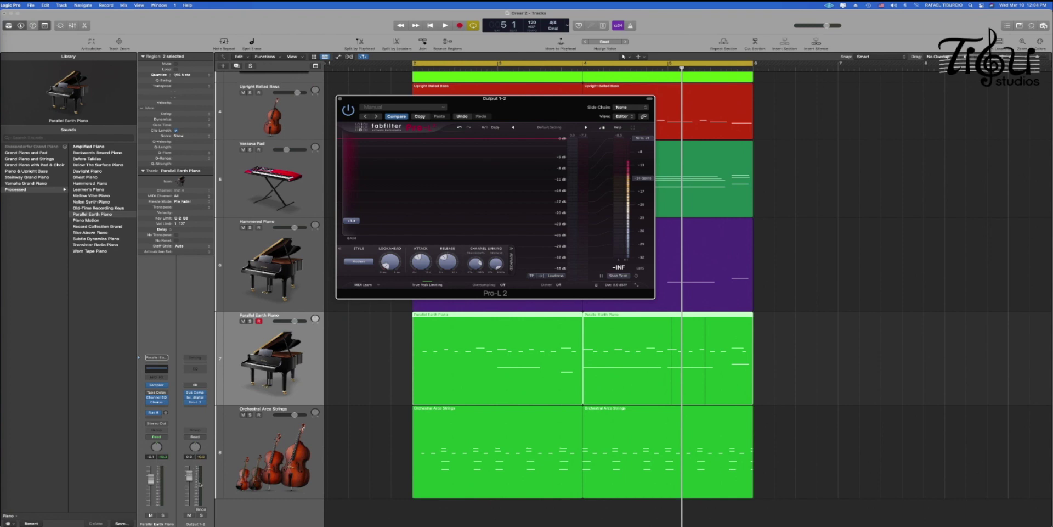
pyautogui.press('space')
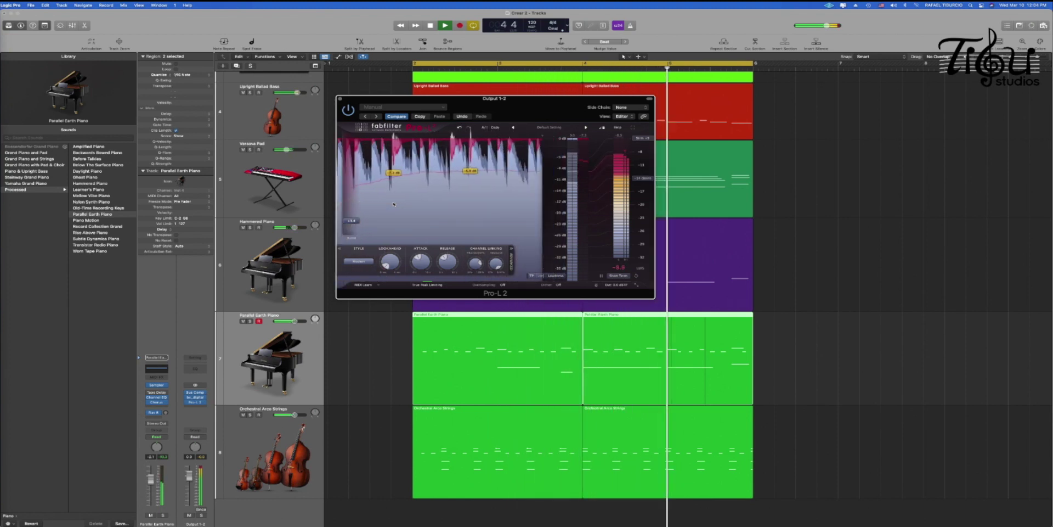
pyautogui.press('space')
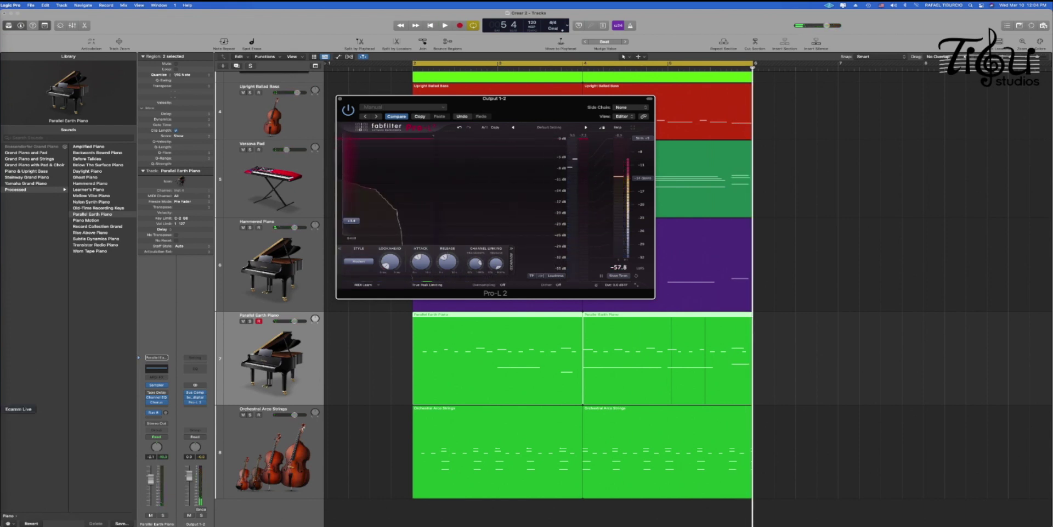
pyautogui.click(2, 409)
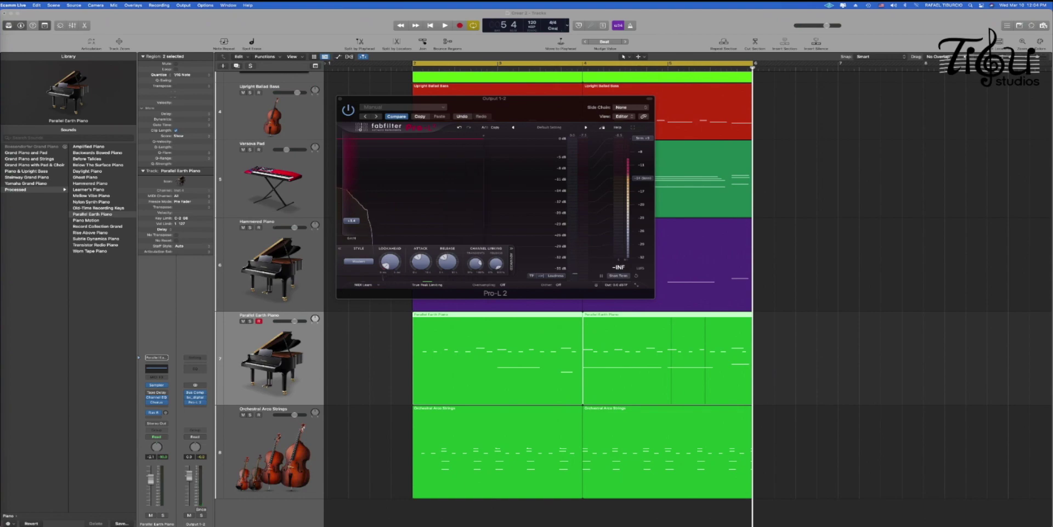